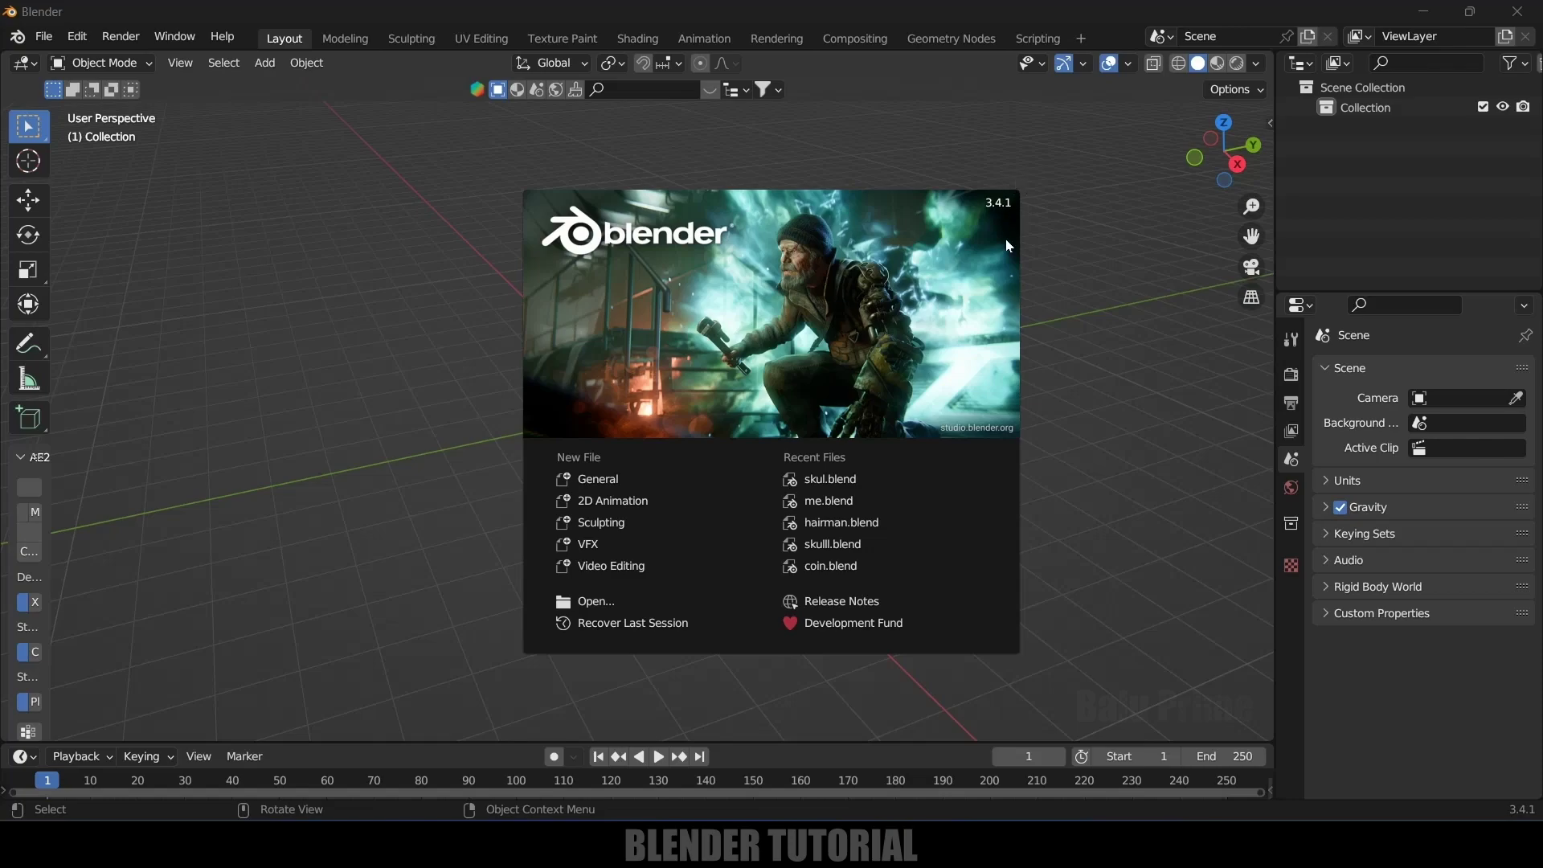
- Close the startup splash to reveal the empty default Layout scene
click(1116, 442)
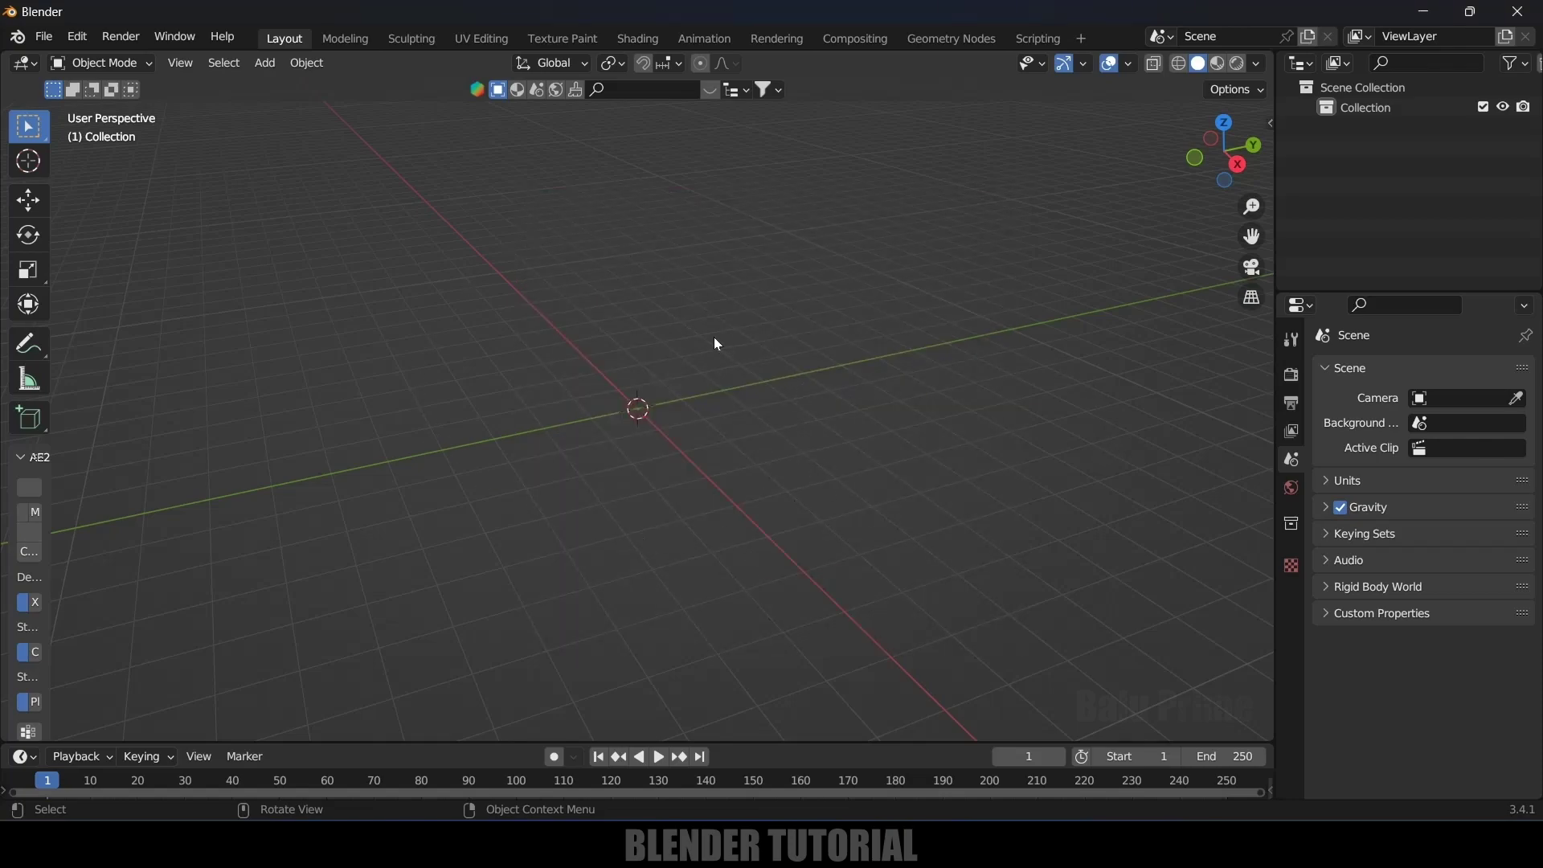
- Import the Wavefront OBJ skull model 12140_Skull_v3_L2.obj
click(44, 37)
mouse_move(123, 308)
click(402, 388)
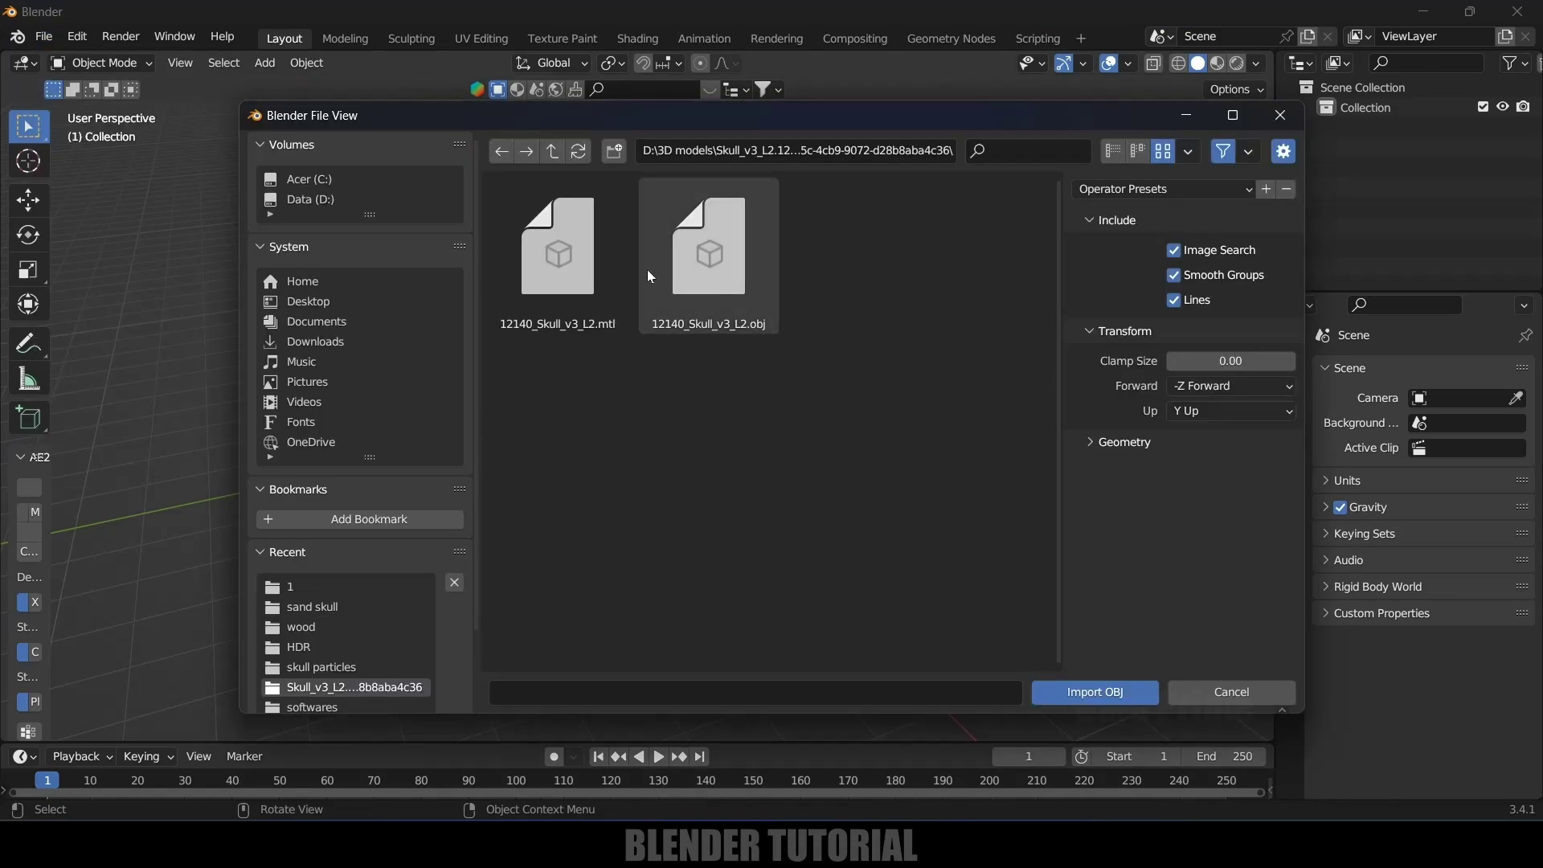
click(675, 271)
click(1089, 693)
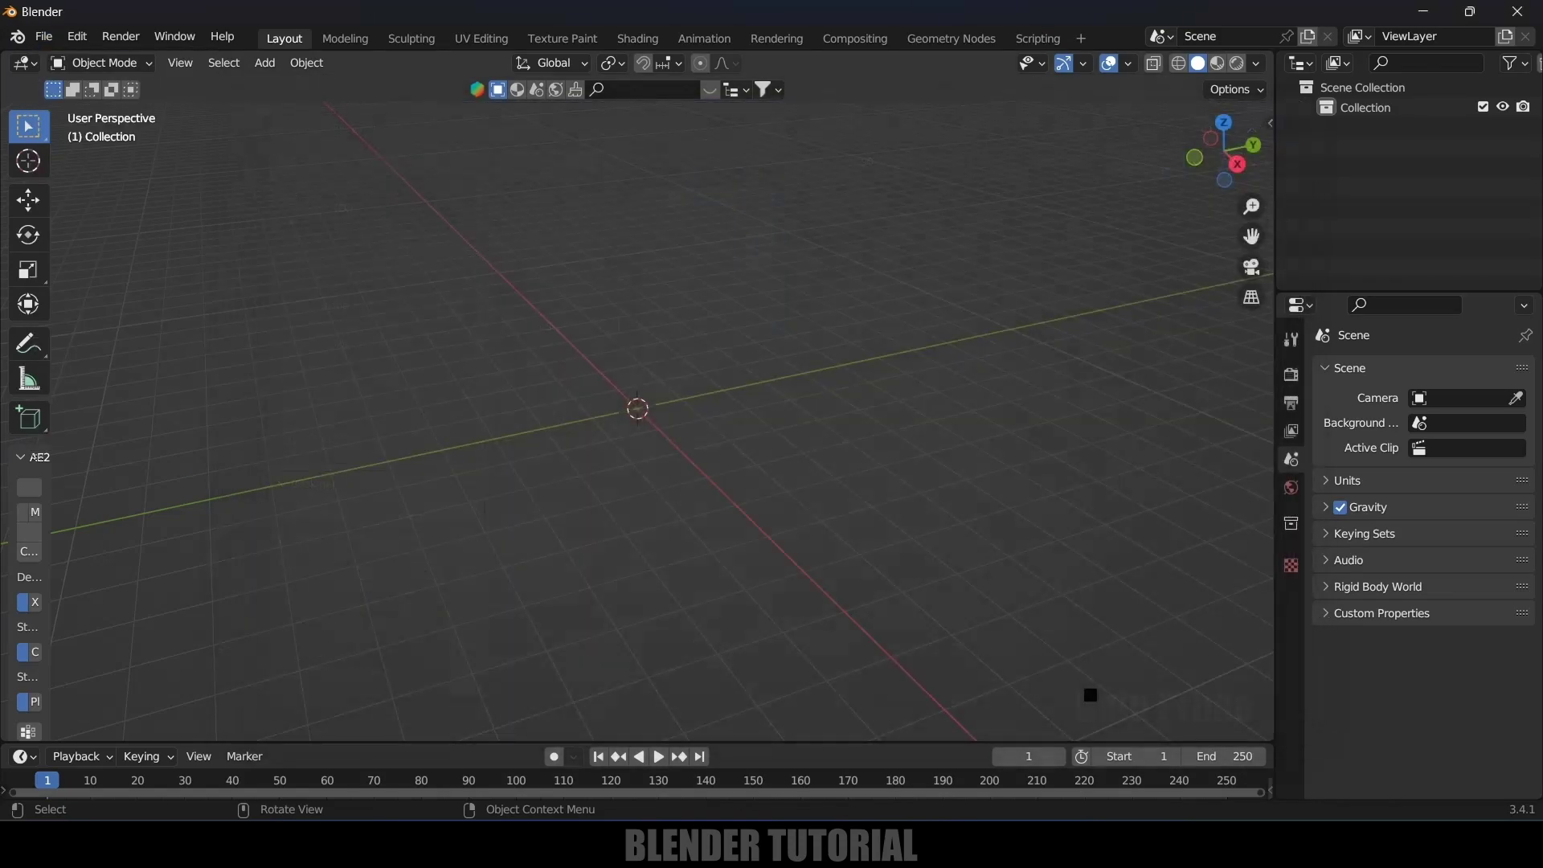
- In side orthographic view, scale the skull down, tilt it 10 degrees and raise it
scroll(865, 466, down, 3)
middle_drag(865, 466, 816, 451)
key(KP_3)
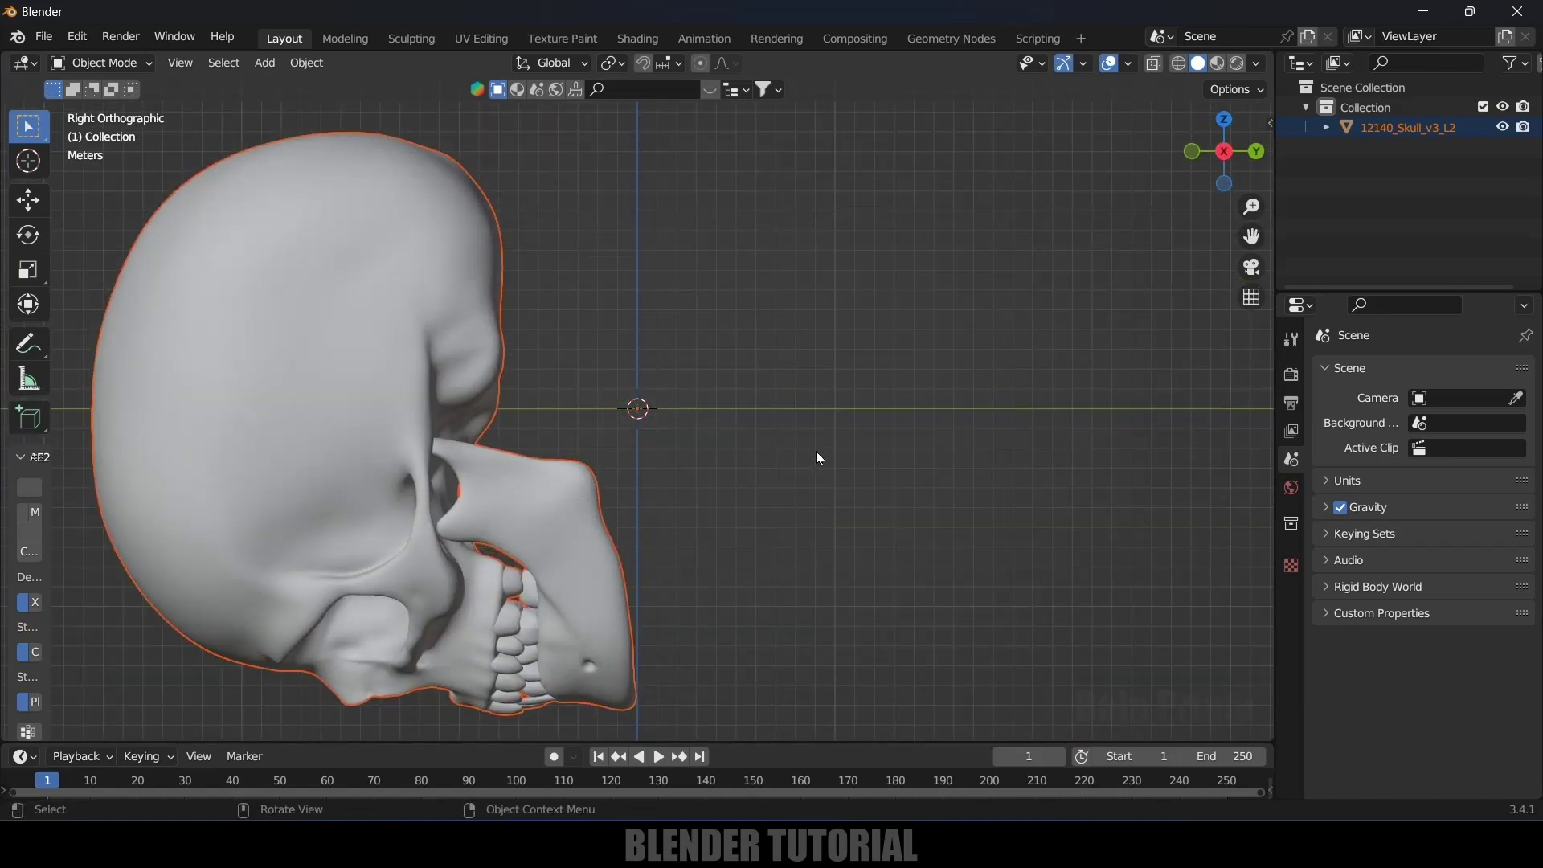
key(s)
click(667, 423)
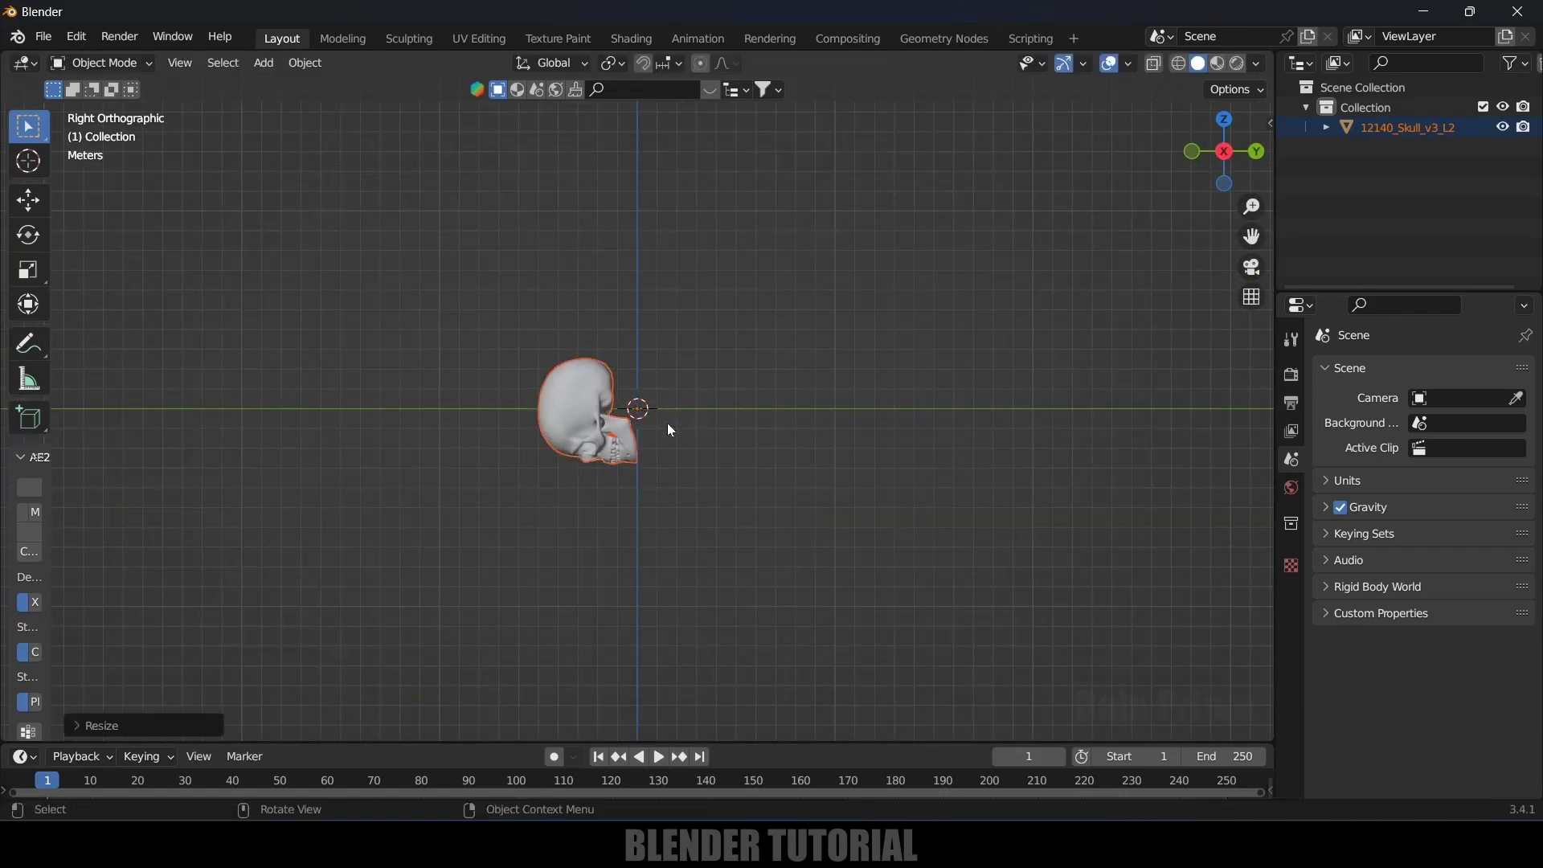
scroll(673, 475, up, 6)
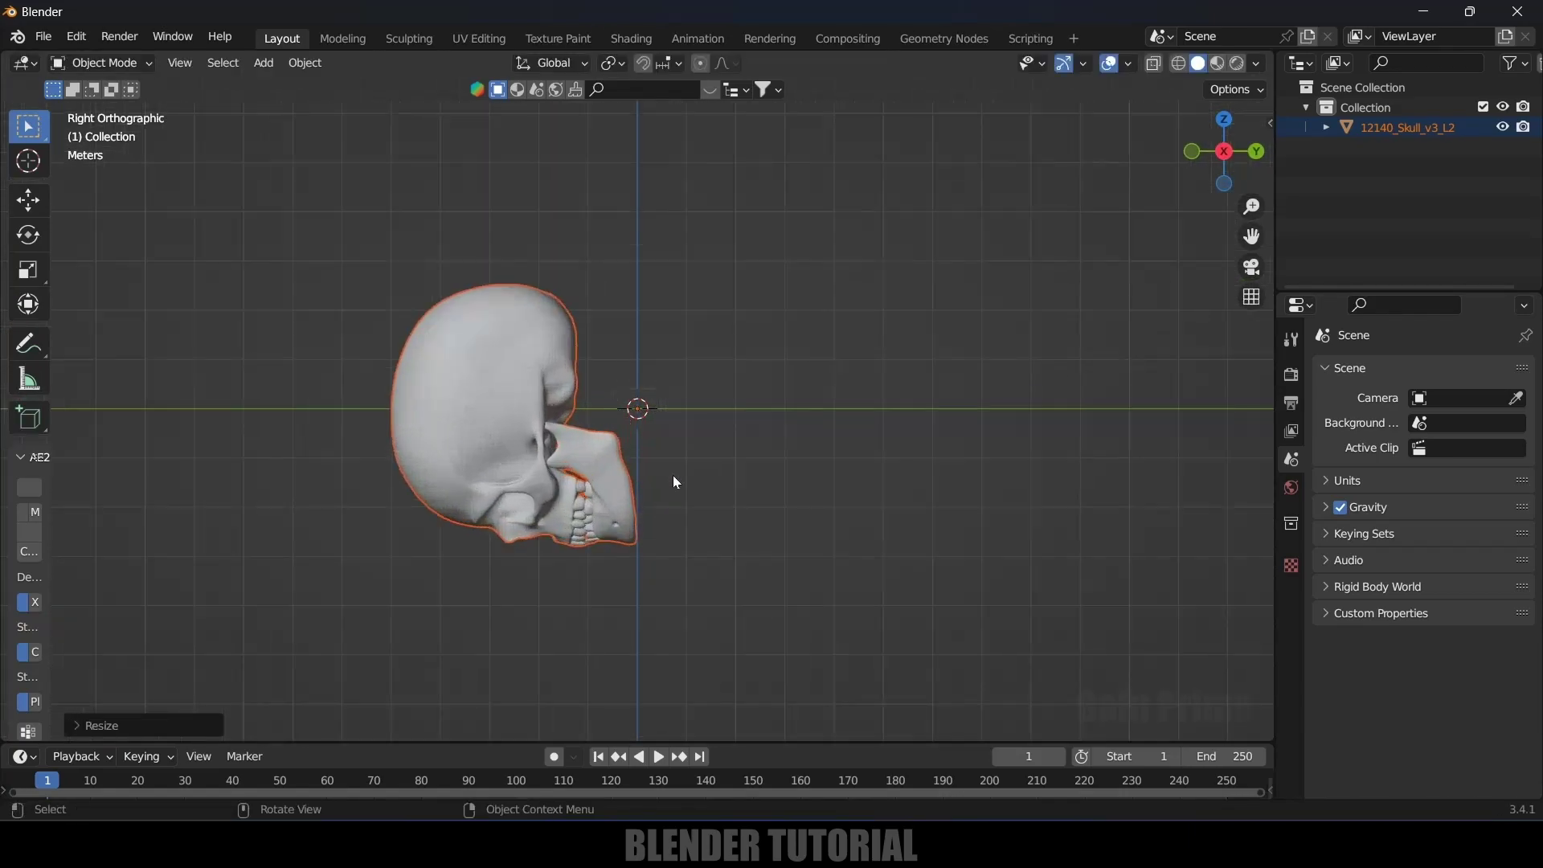
click(28, 234)
drag(579, 379, 695, 347)
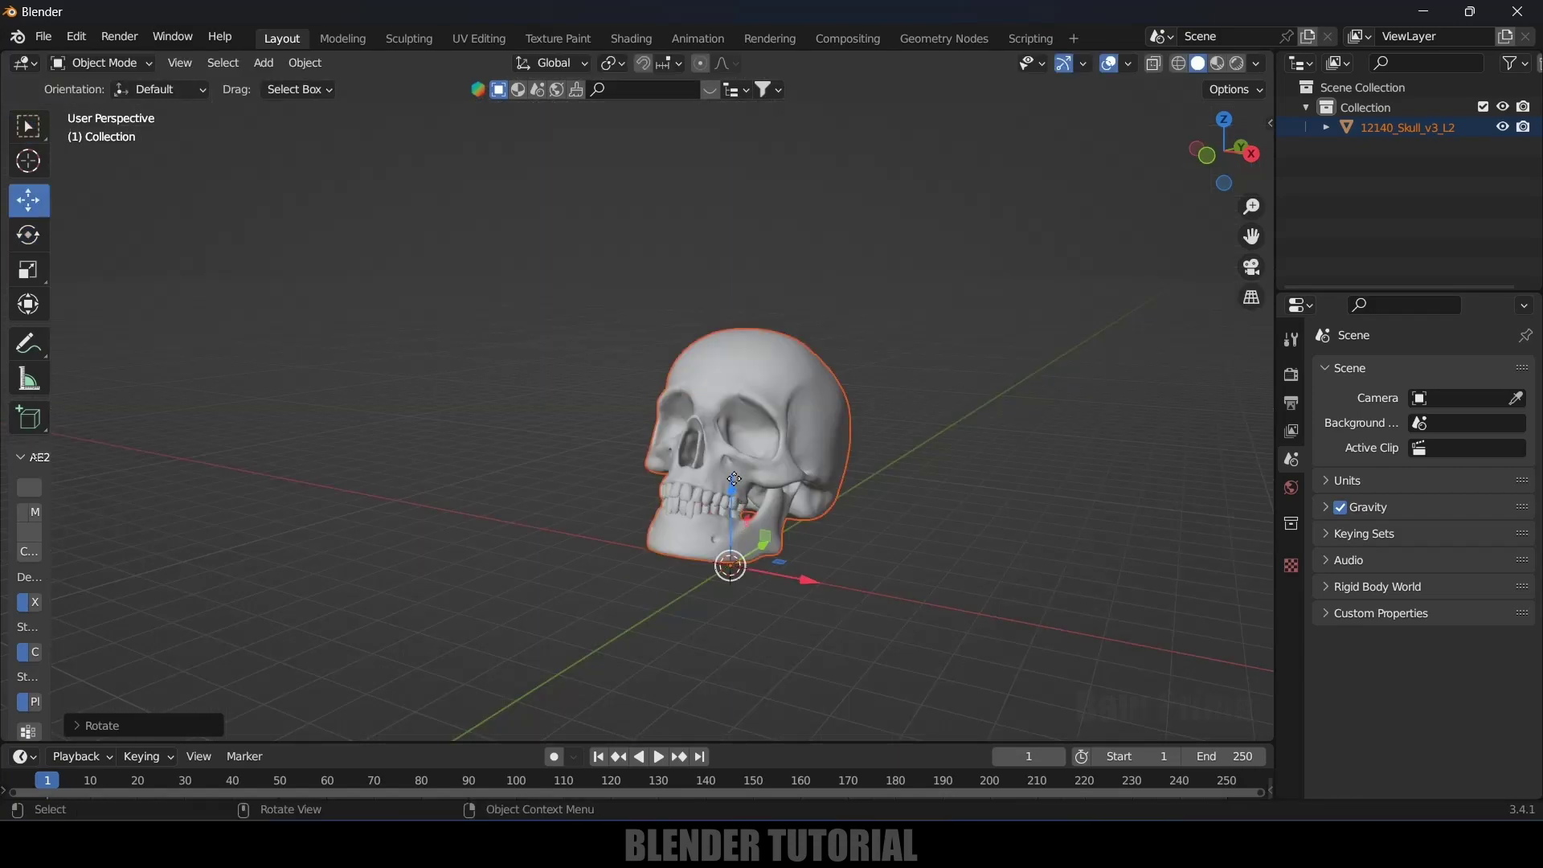
key(g)
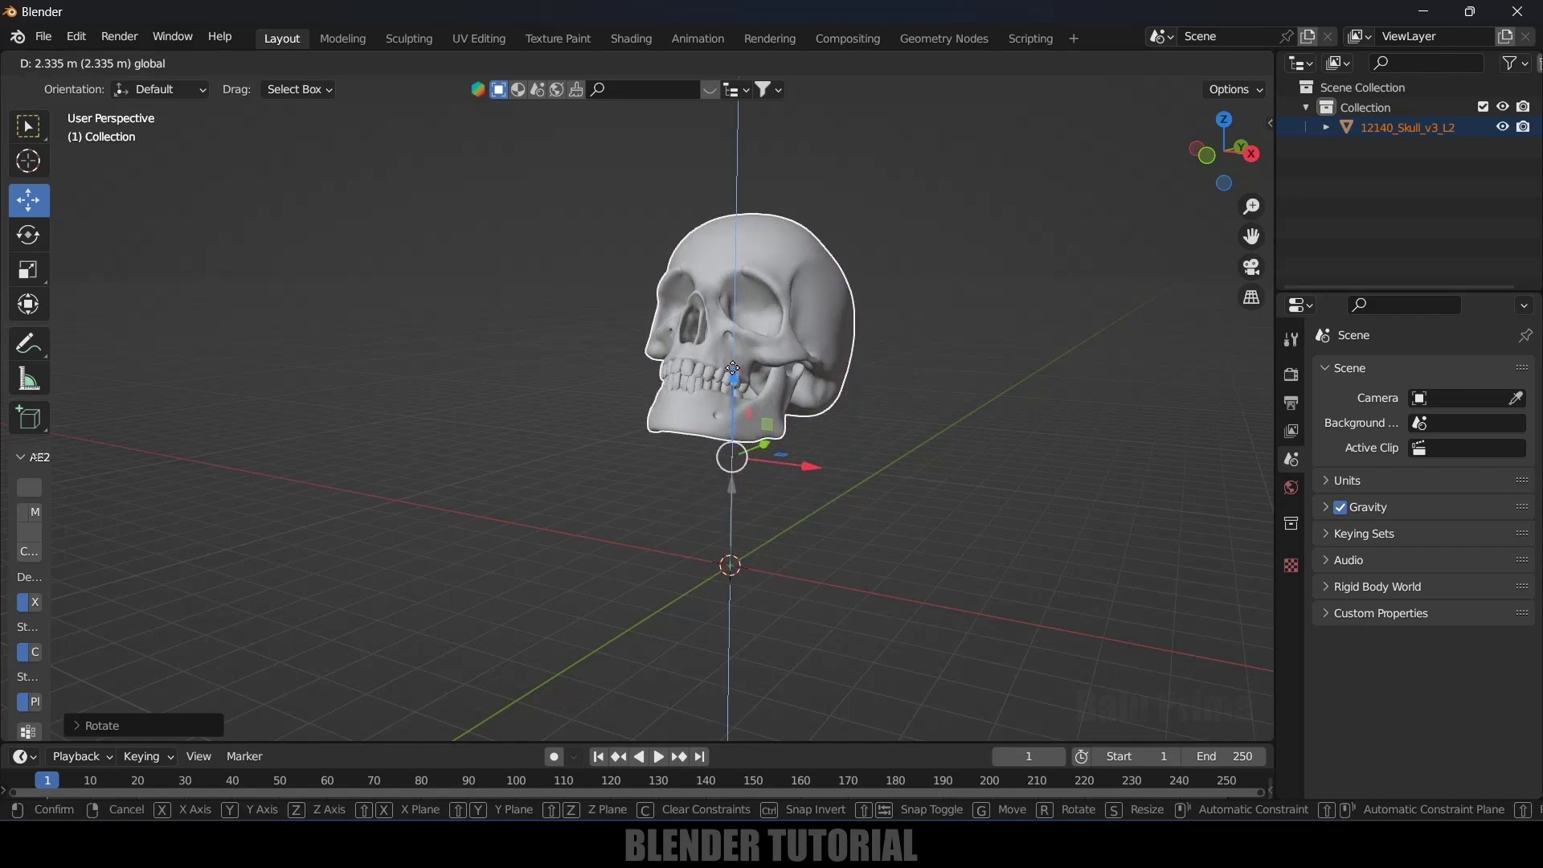
click(627, 434)
key(s)
click(855, 458)
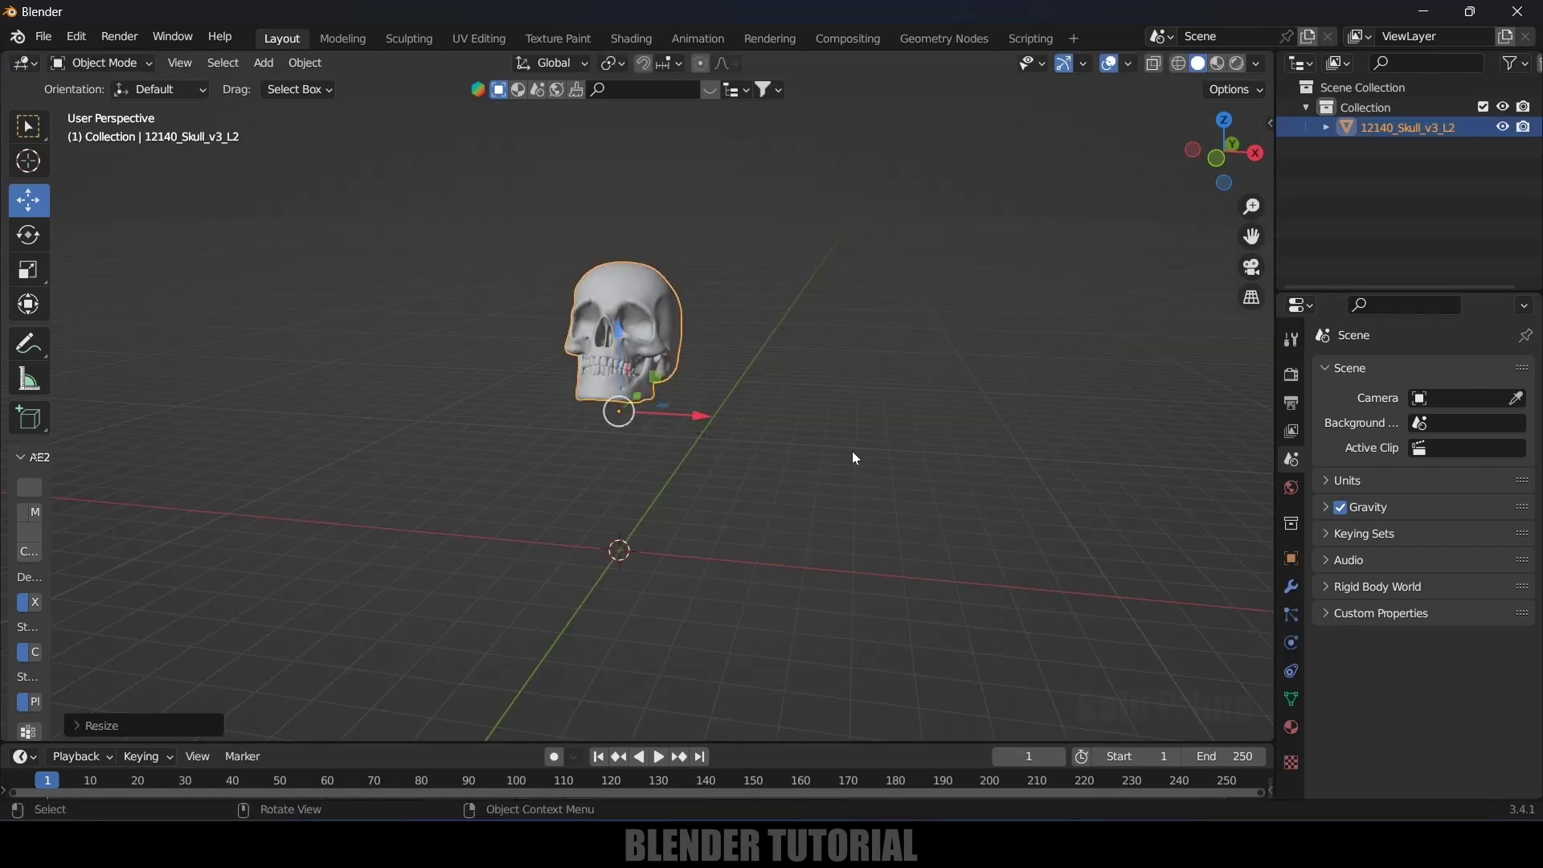
- Apply the skull's rotation and scale
click(305, 62)
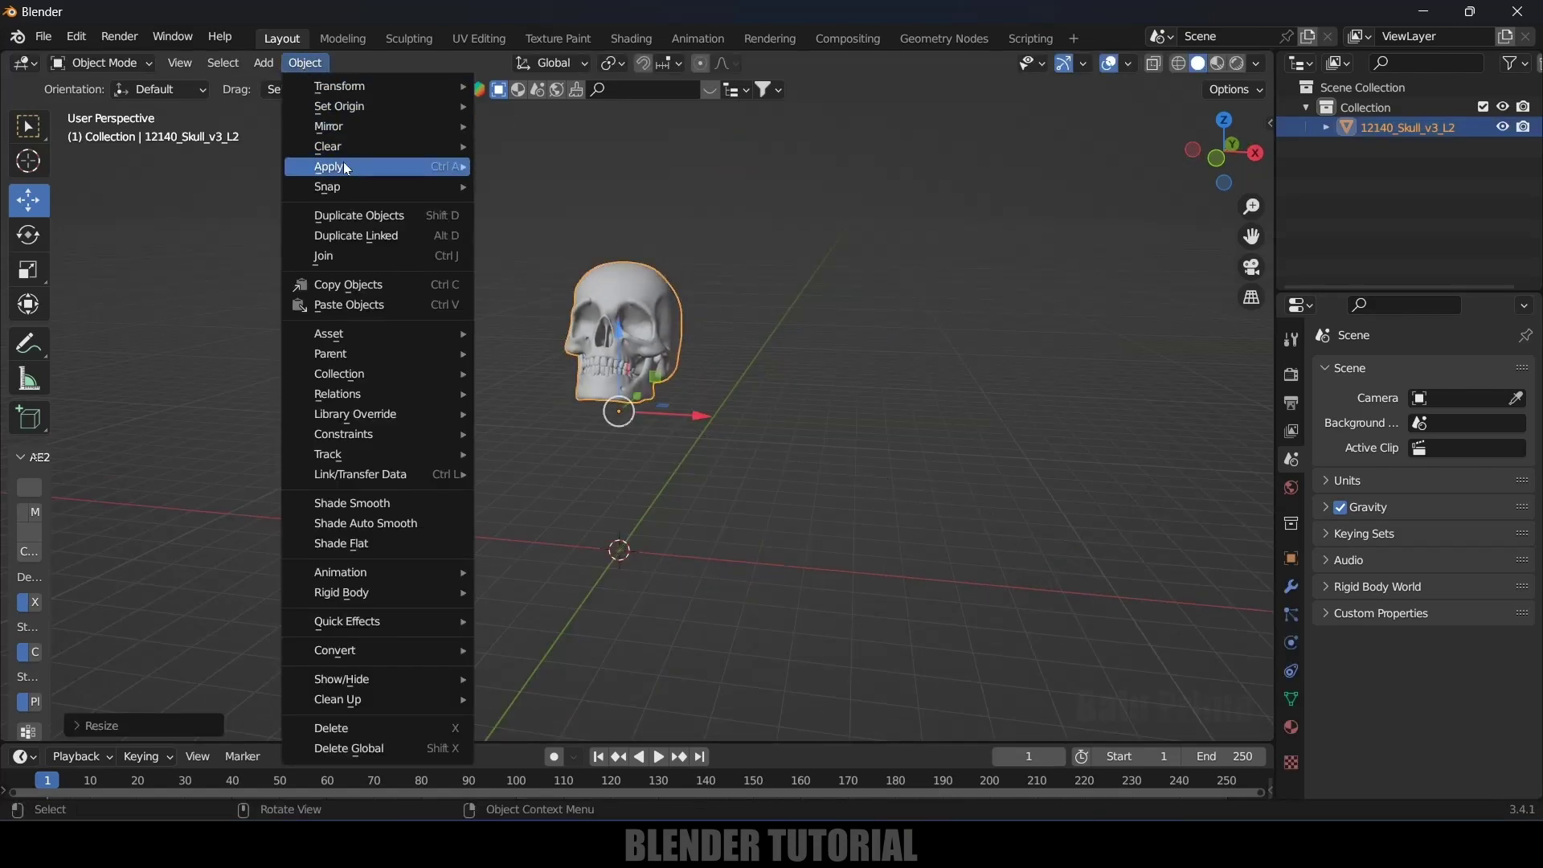
mouse_move(344, 164)
click(563, 204)
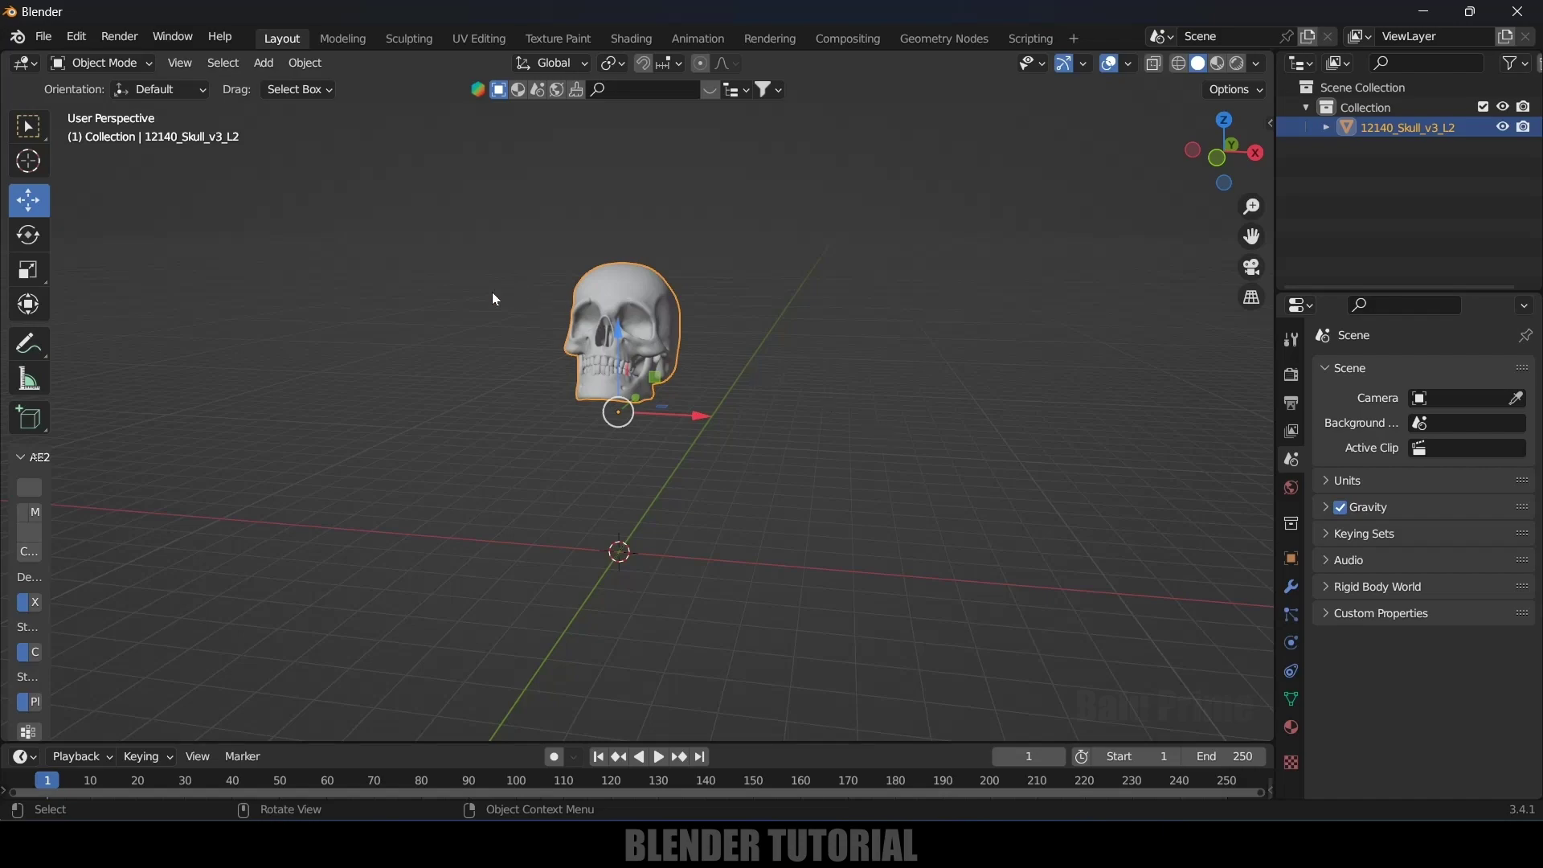
- In Preferences, search the add-on list for 'mo' to find Physics: Molecular
click(69, 37)
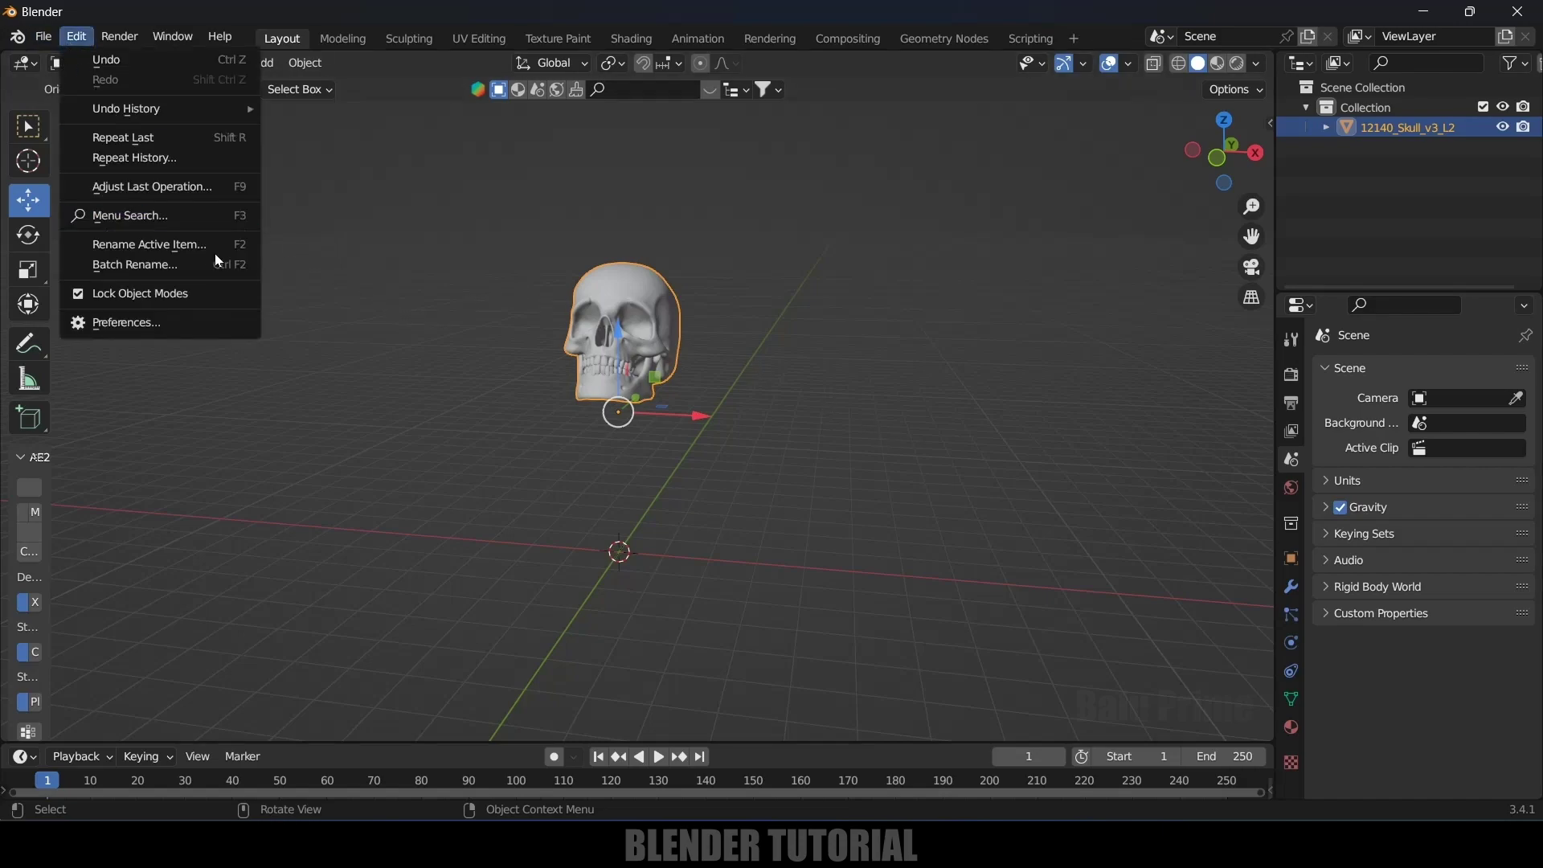
click(128, 322)
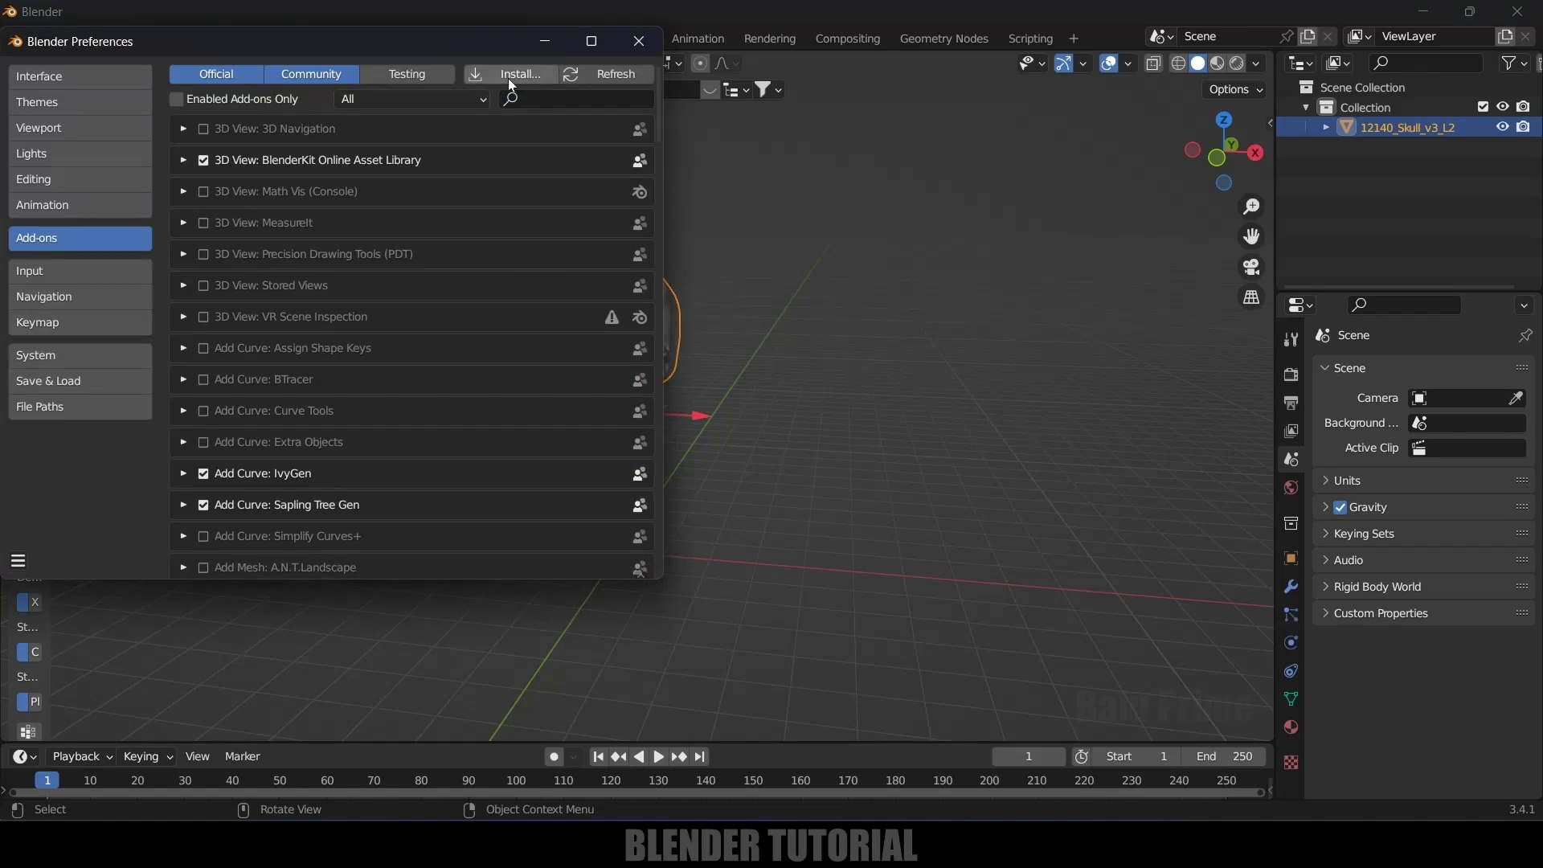
click(512, 78)
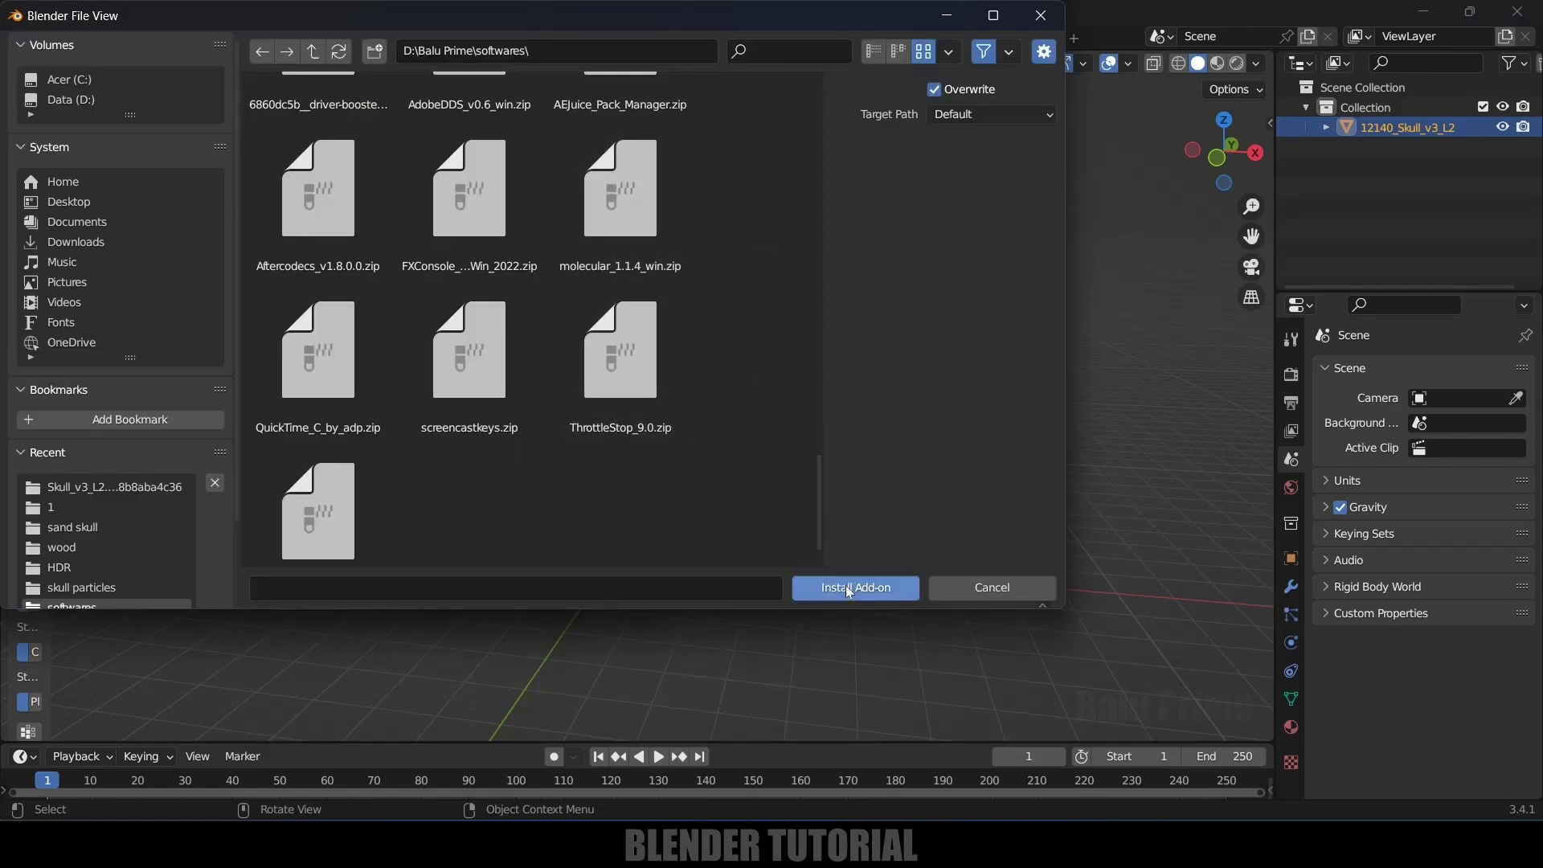
click(1041, 17)
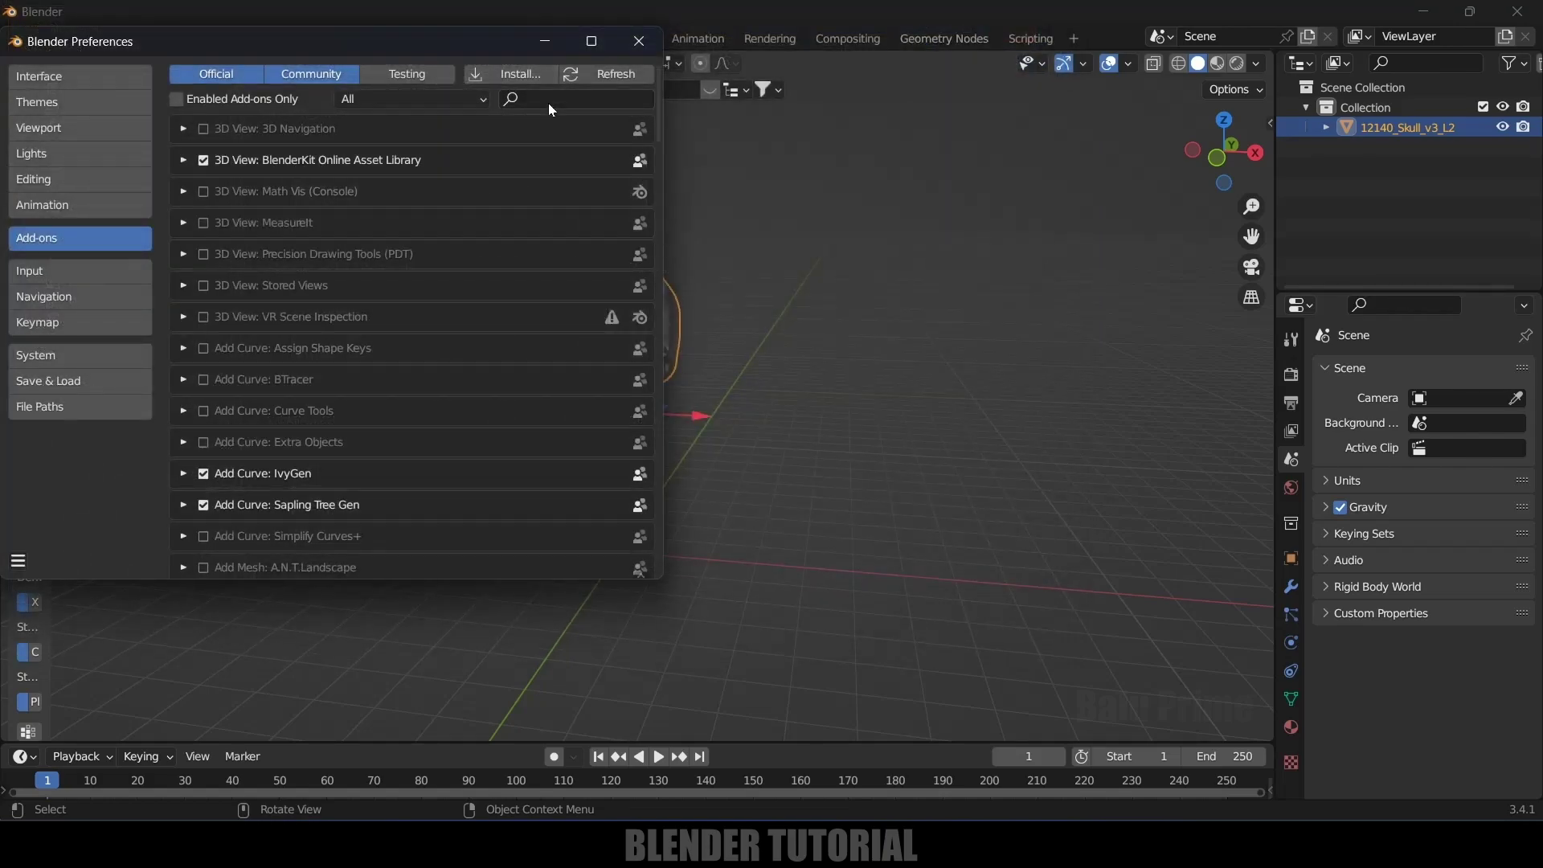
click(549, 102)
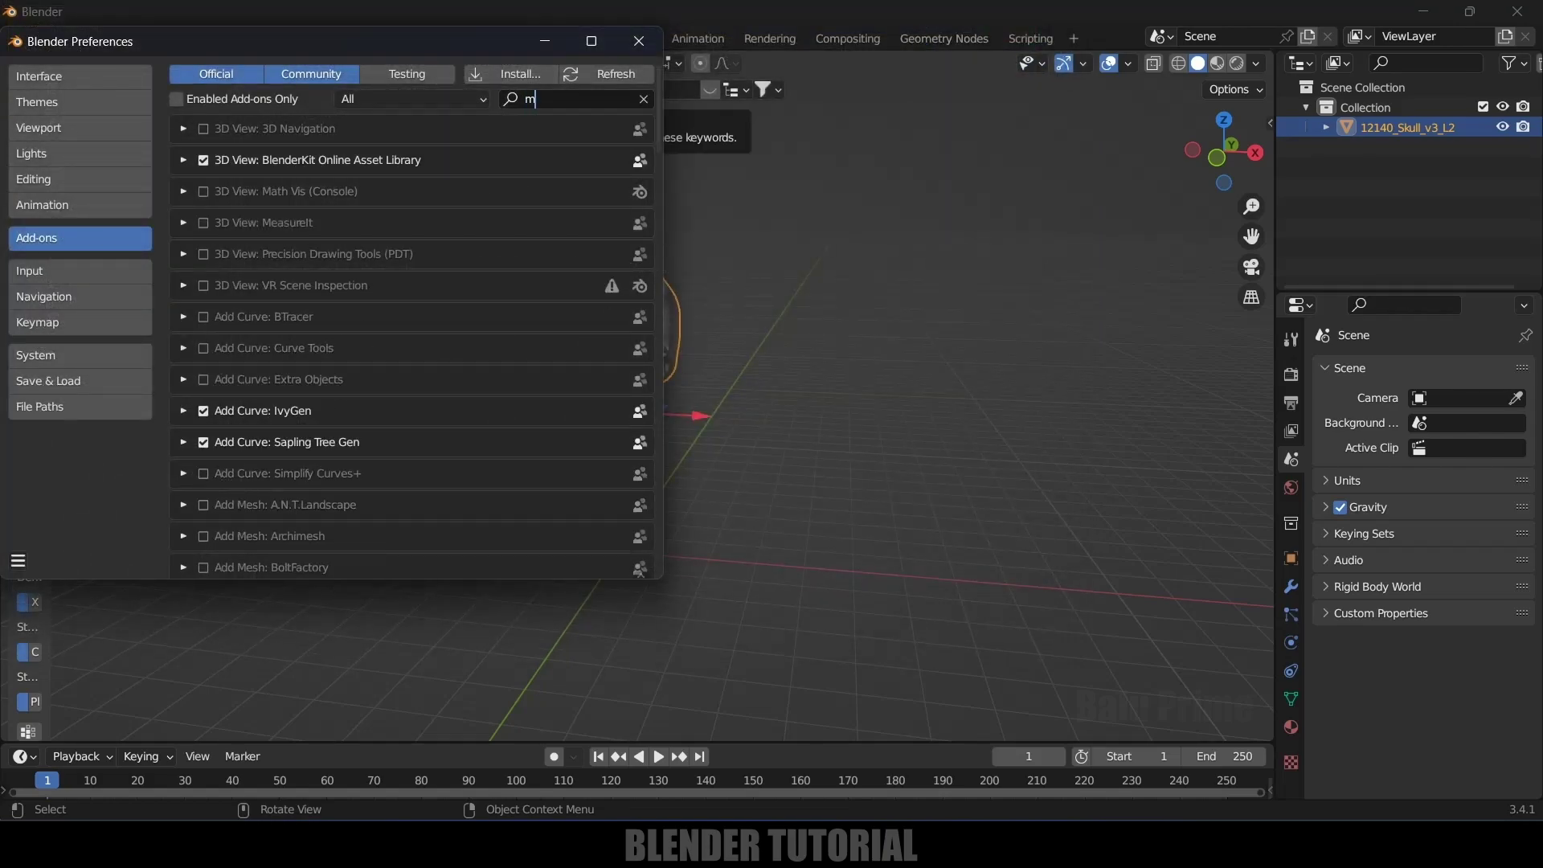
text(mol)
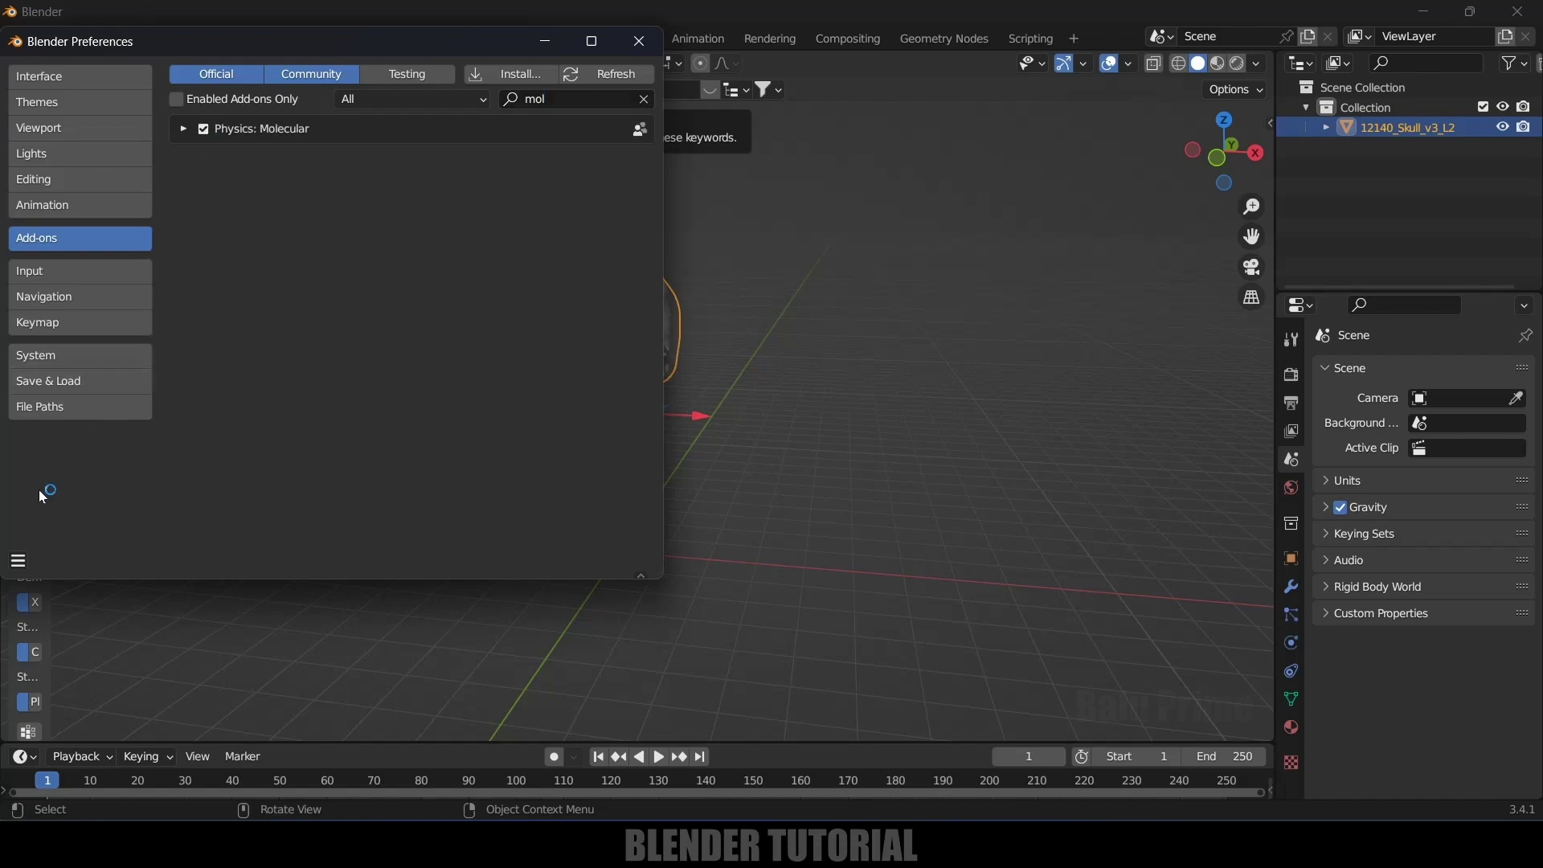
- Save the preferences, close the Preferences window and clear the selection
click(19, 560)
click(61, 521)
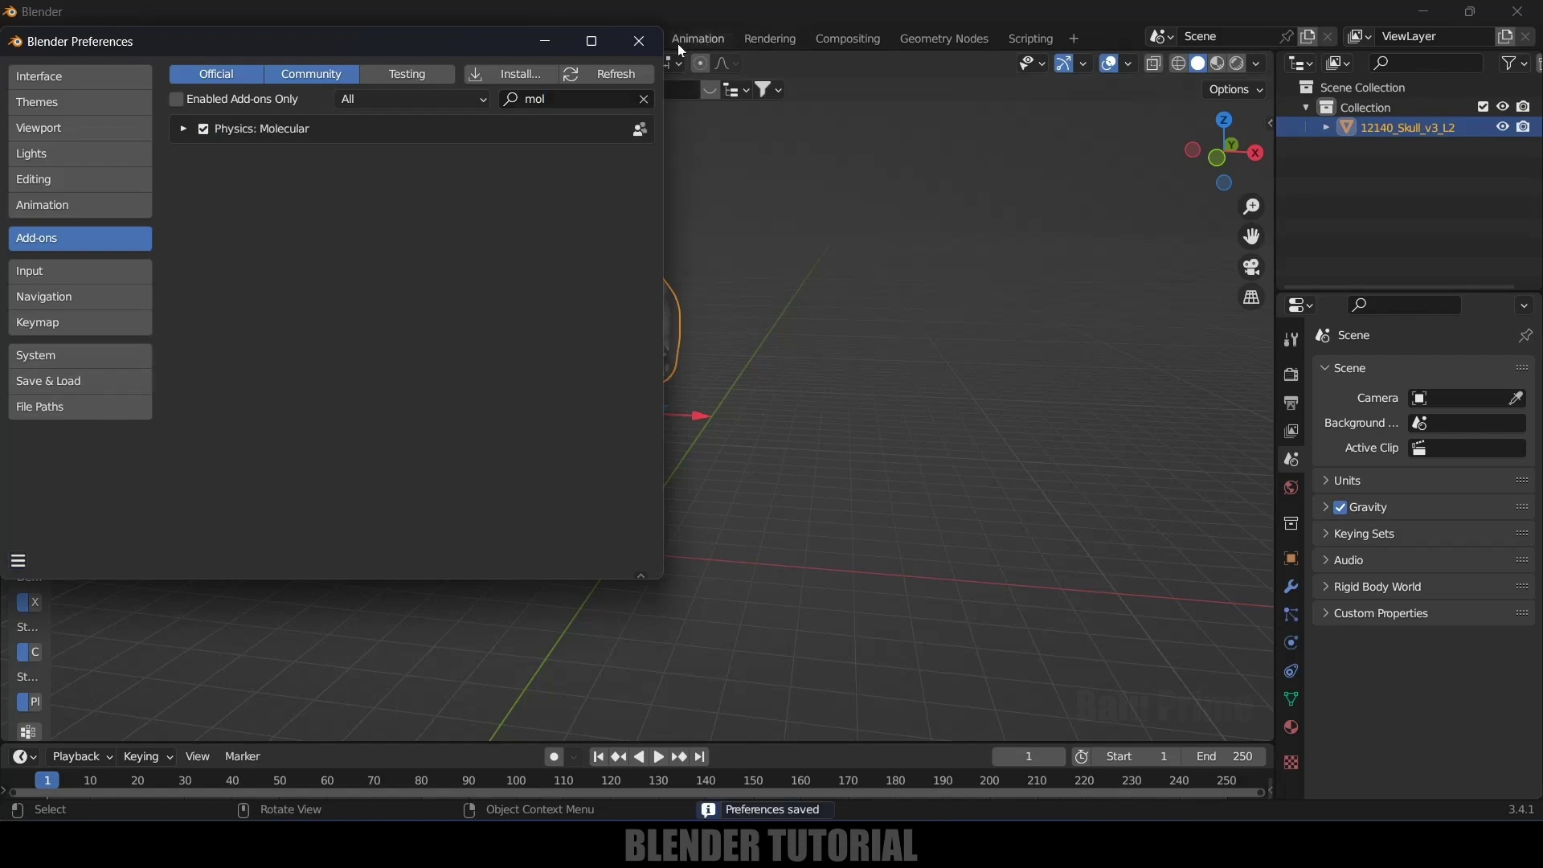
click(640, 41)
click(700, 408)
- Add a particle system to the skull and preview its emission from frame one
click(650, 318)
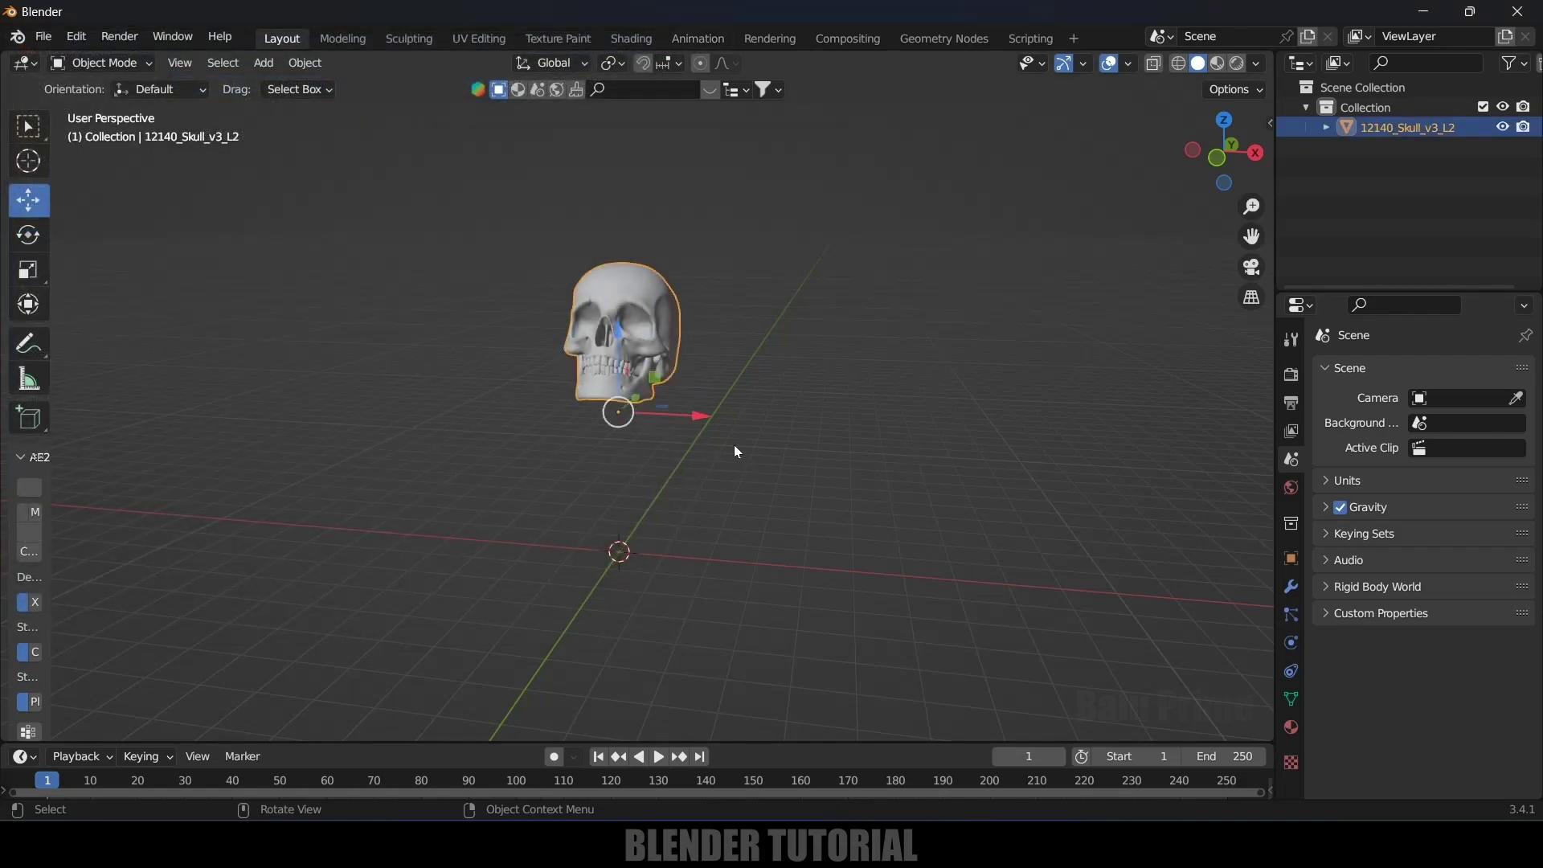
scroll(734, 447, up, 2)
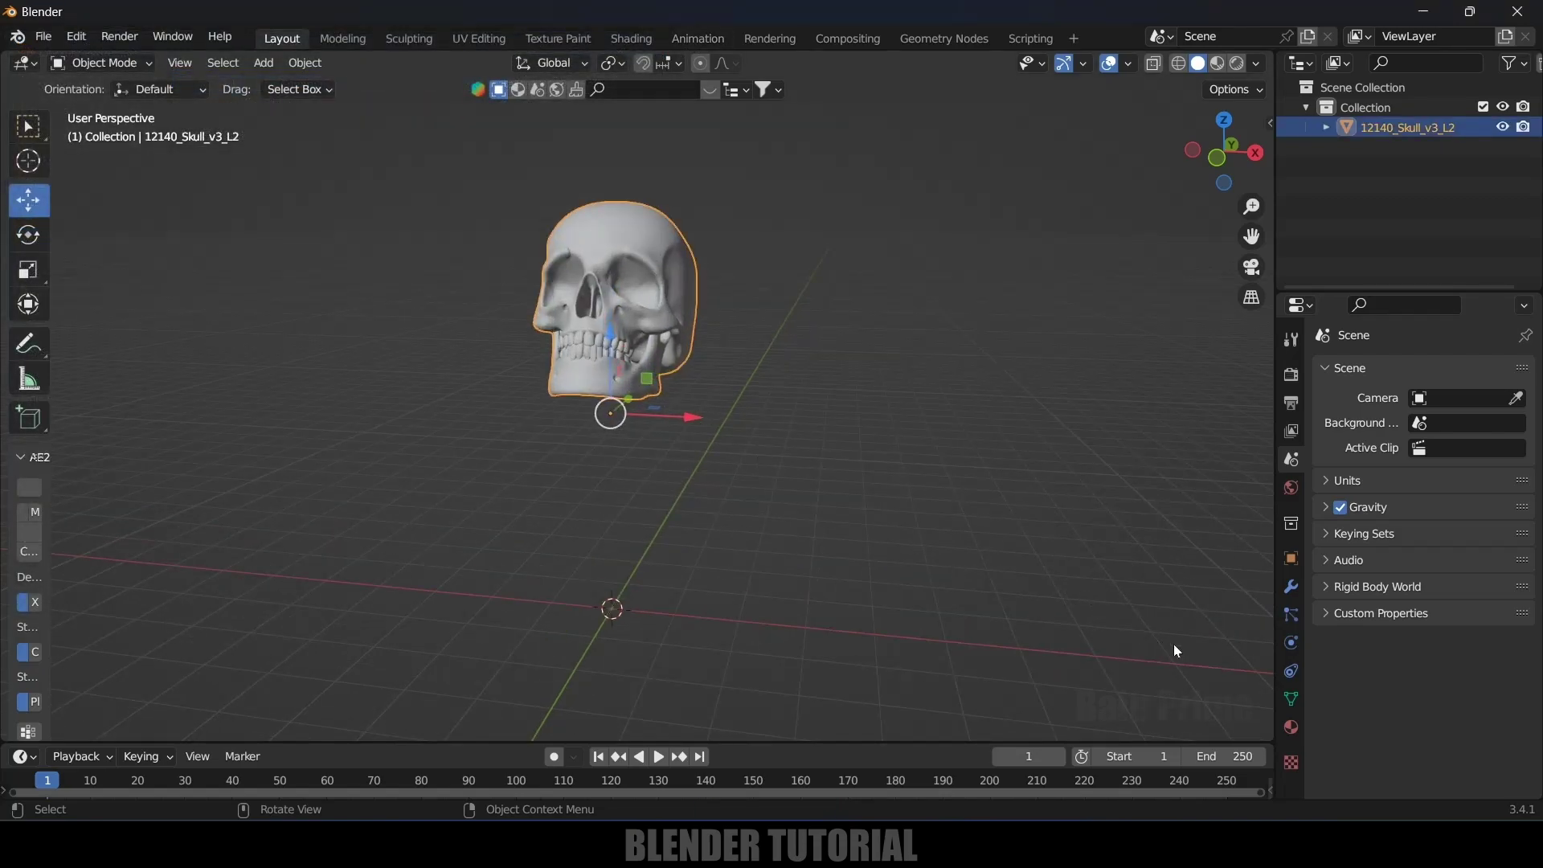
click(1293, 616)
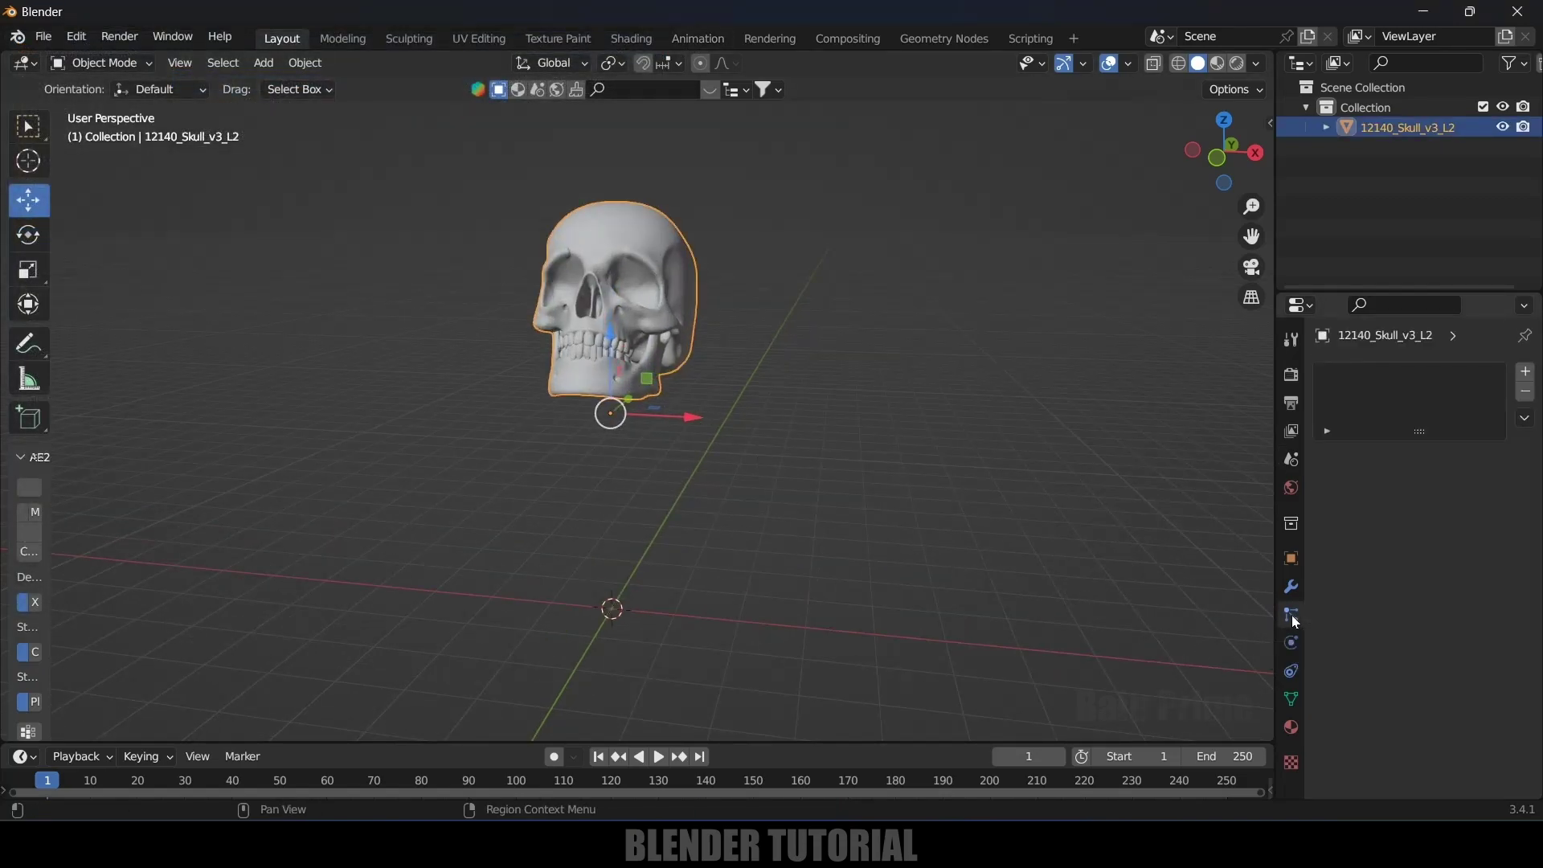
click(1526, 371)
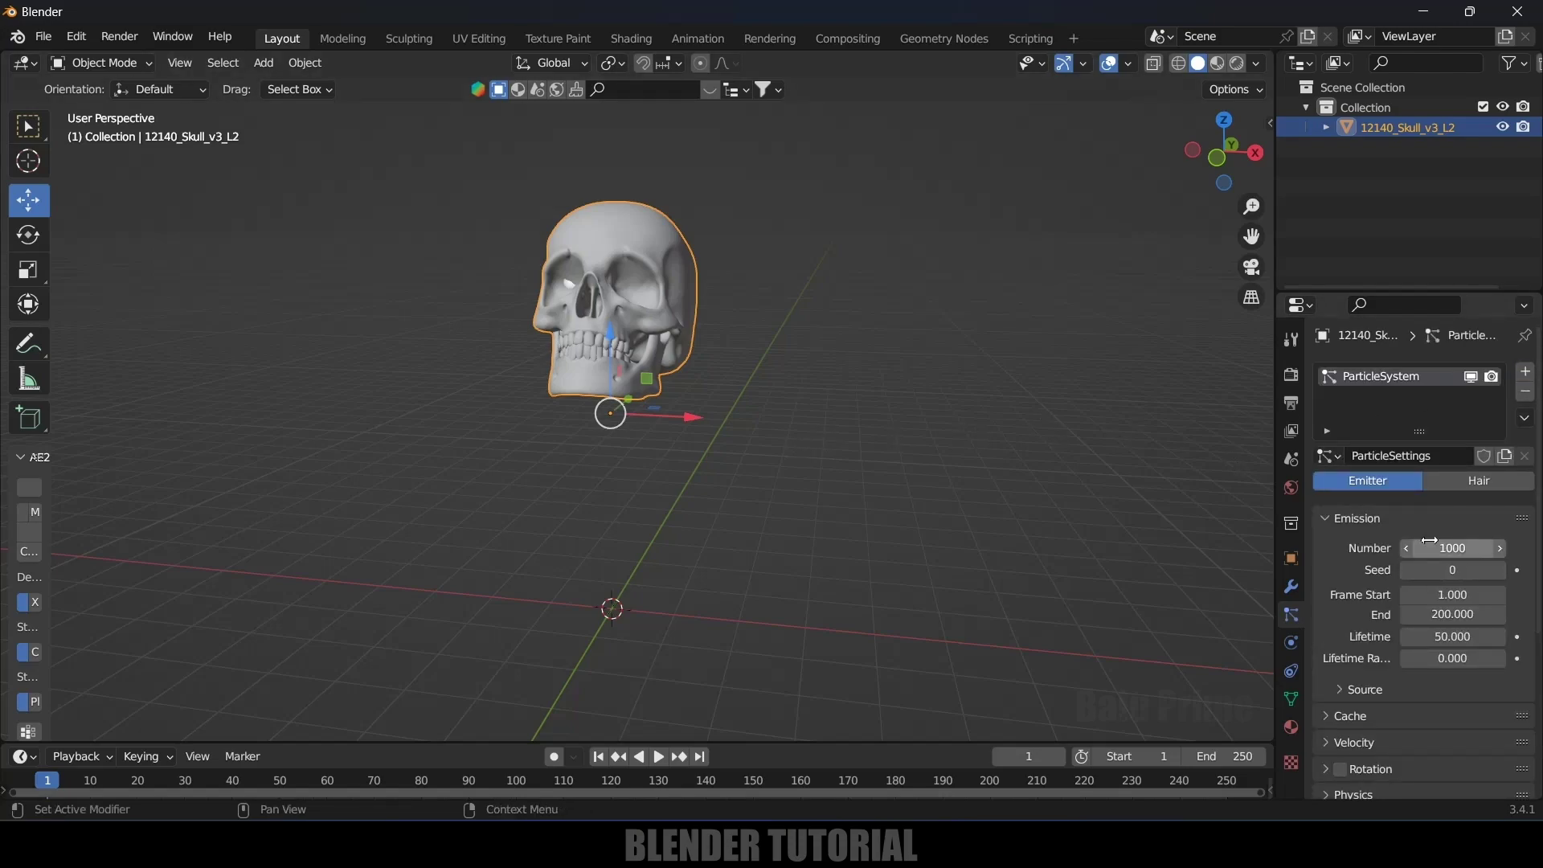
click(661, 759)
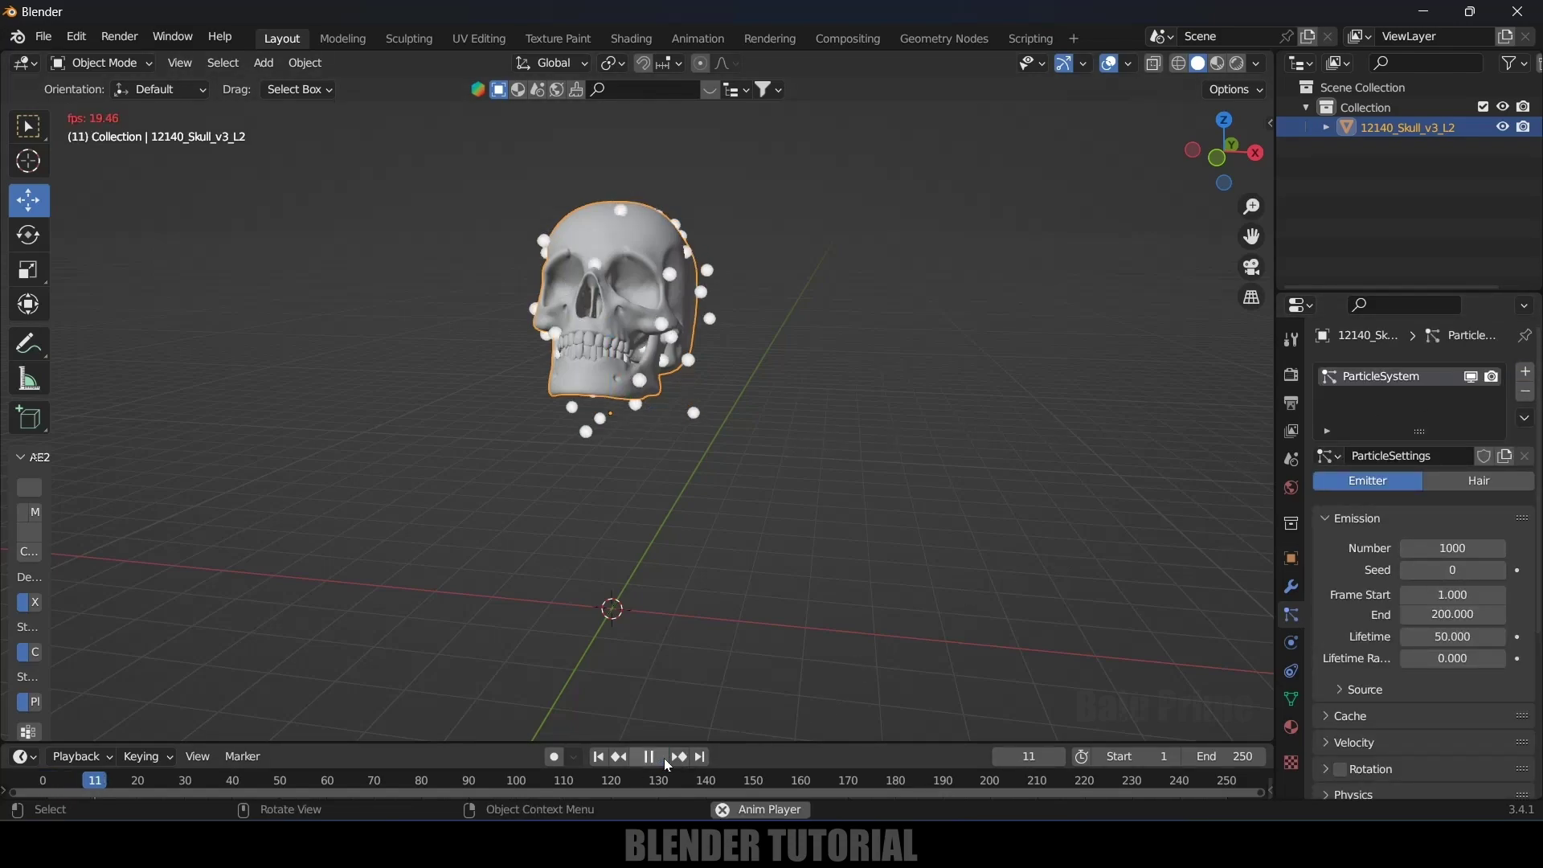
click(664, 759)
click(600, 757)
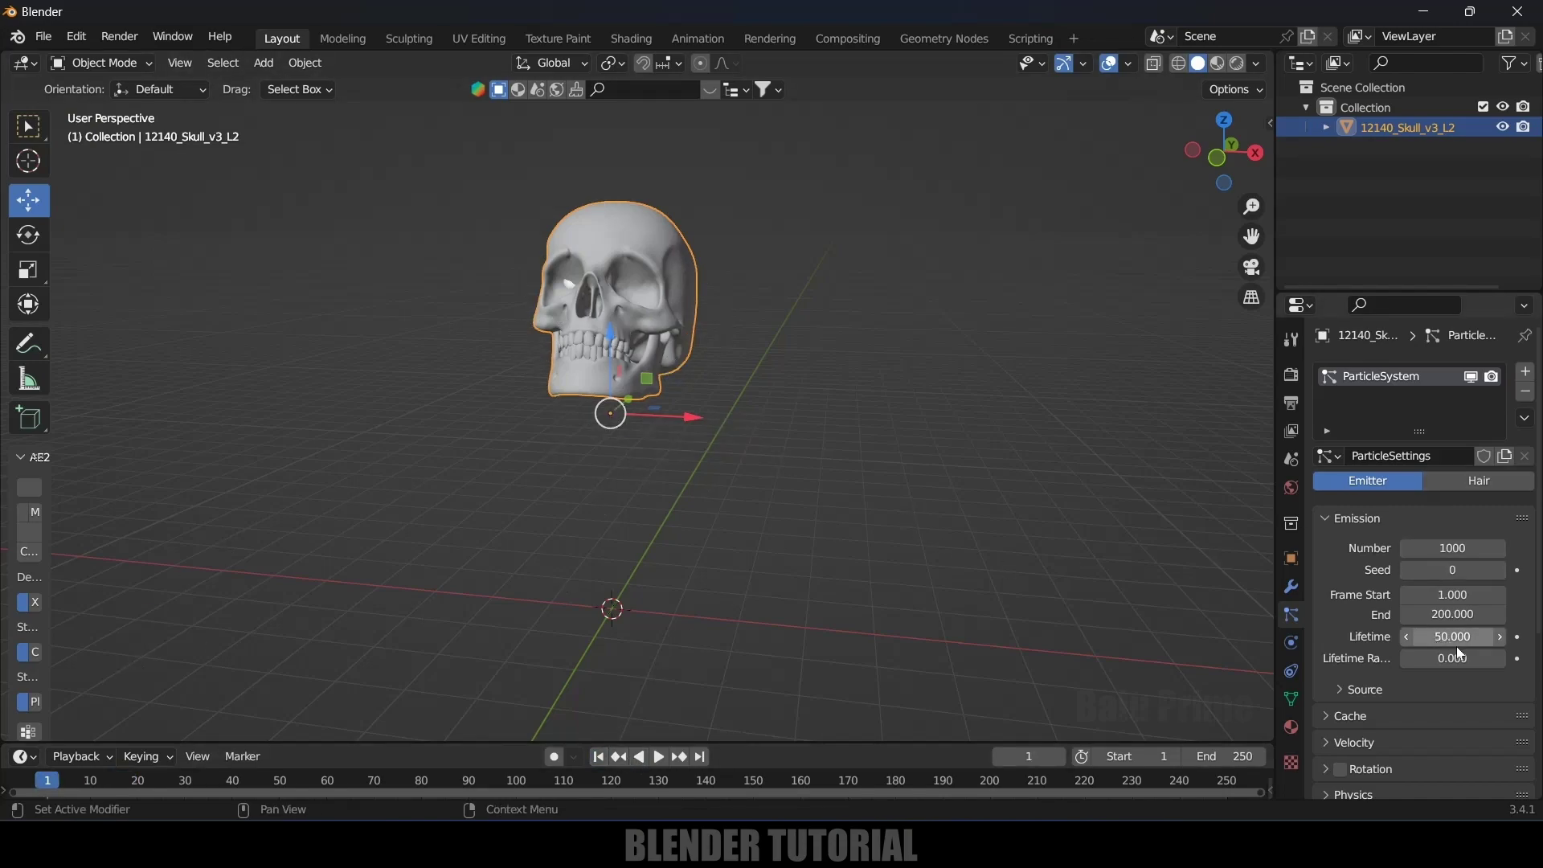
- Set the particle emission end to frame 1 and lifetime to 250
click(1452, 614)
text(1)
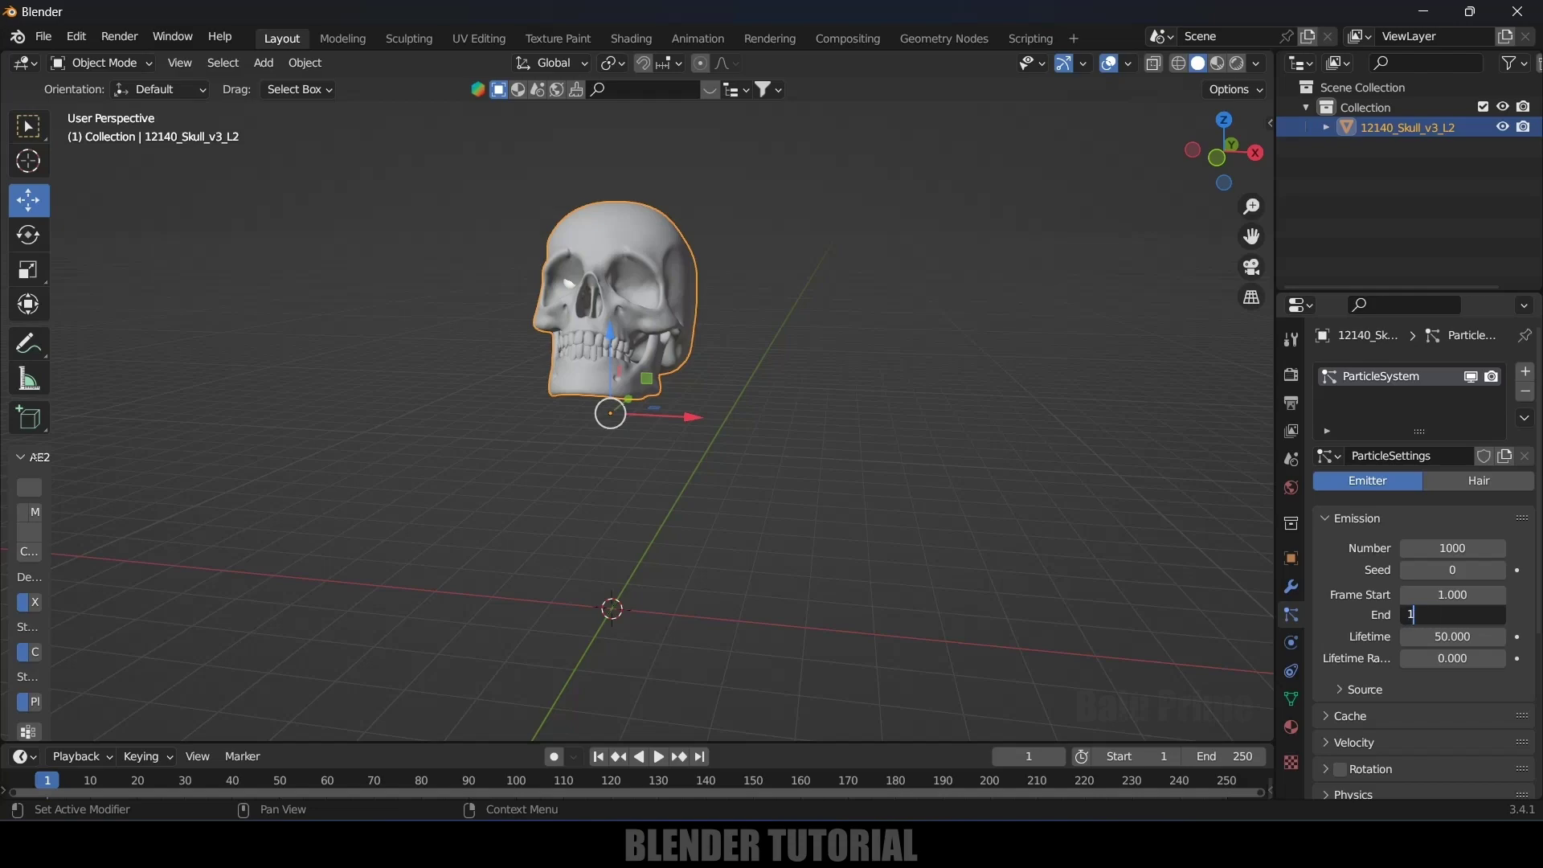
key(Return)
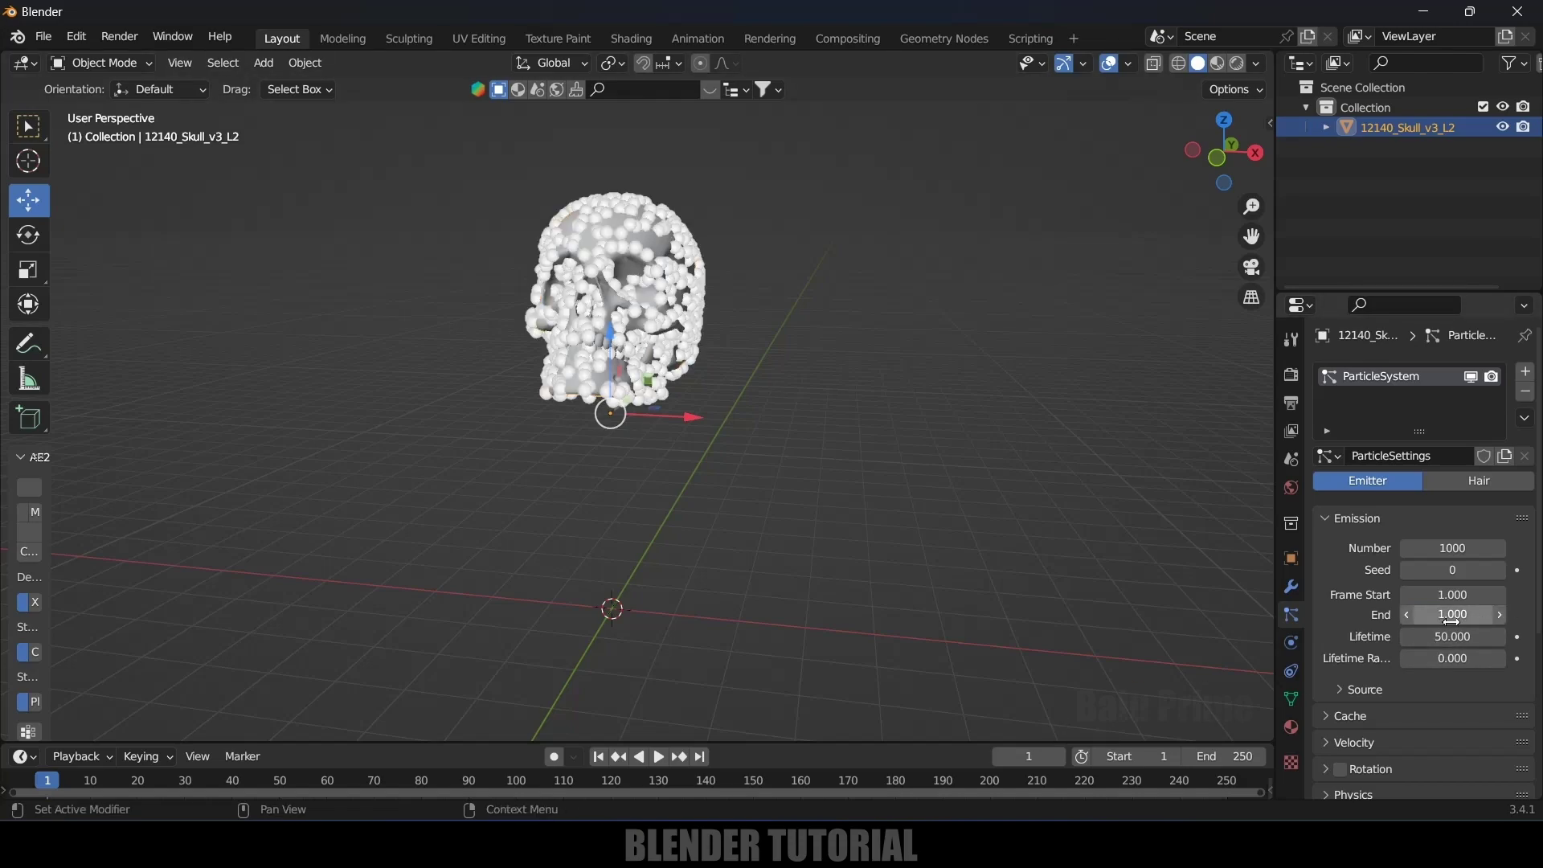
click(1452, 637)
text(250)
key(Return)
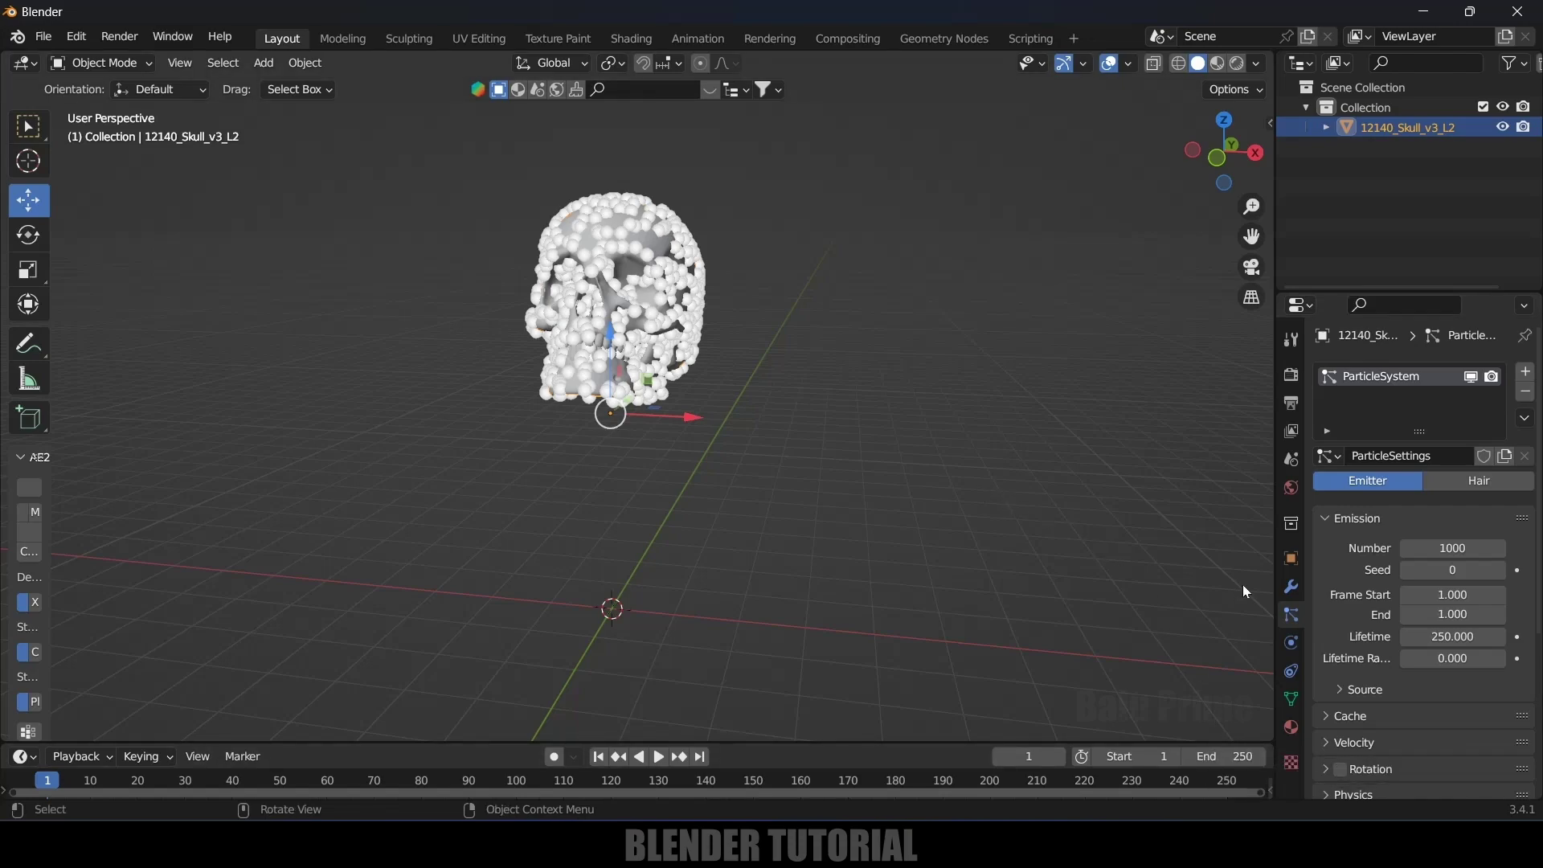
middle_drag(1242, 585, 1286, 611)
scroll(1366, 652, down, 2)
- Emit the skull particles from Faces with Grid distribution at resolution 50
click(1345, 627)
scroll(1341, 626, down, 2)
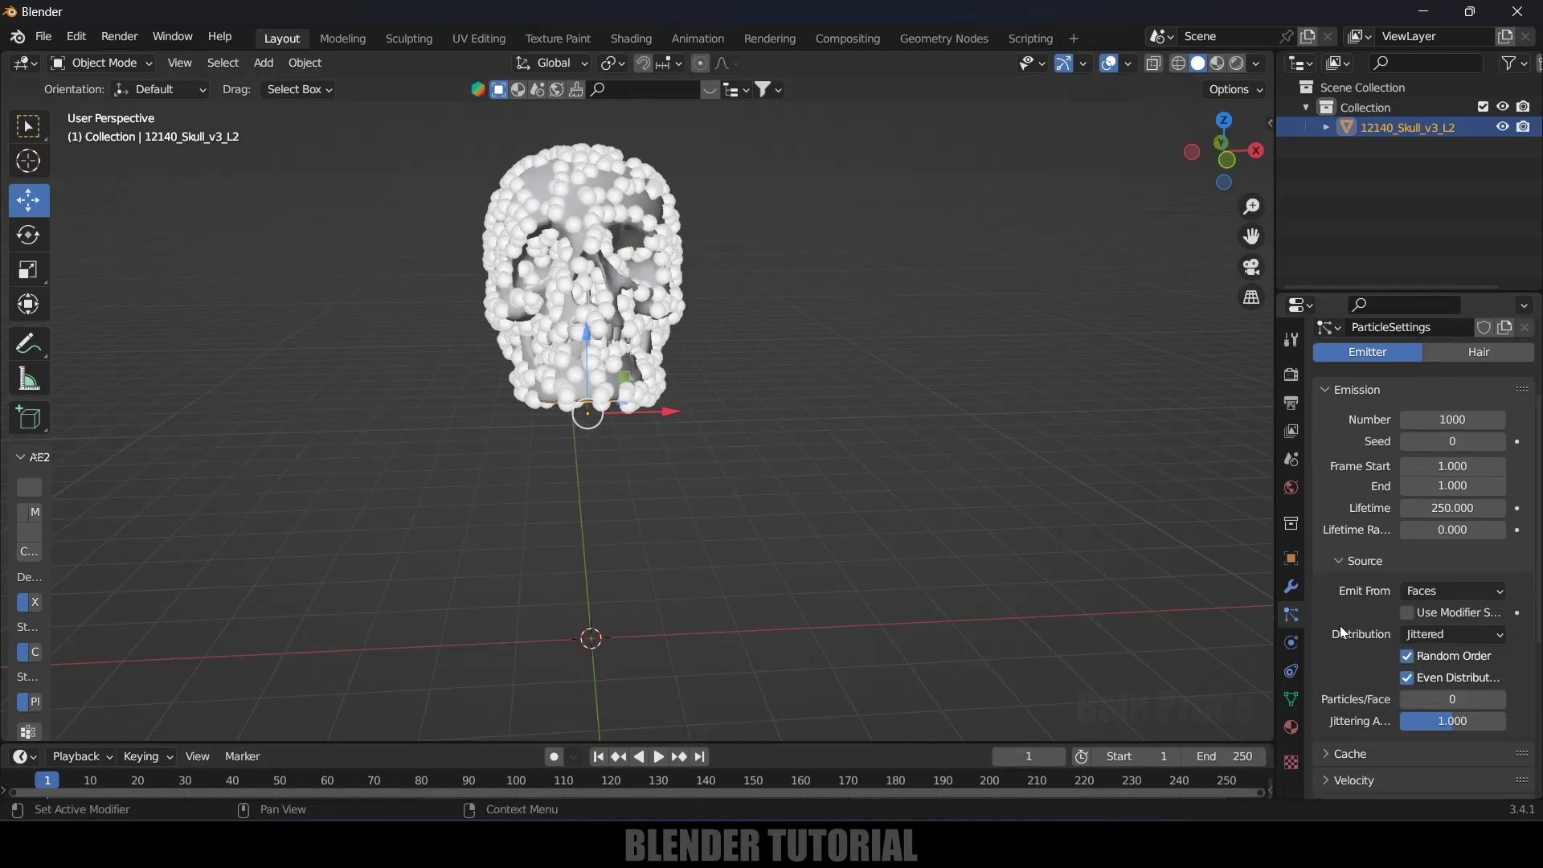
click(1442, 593)
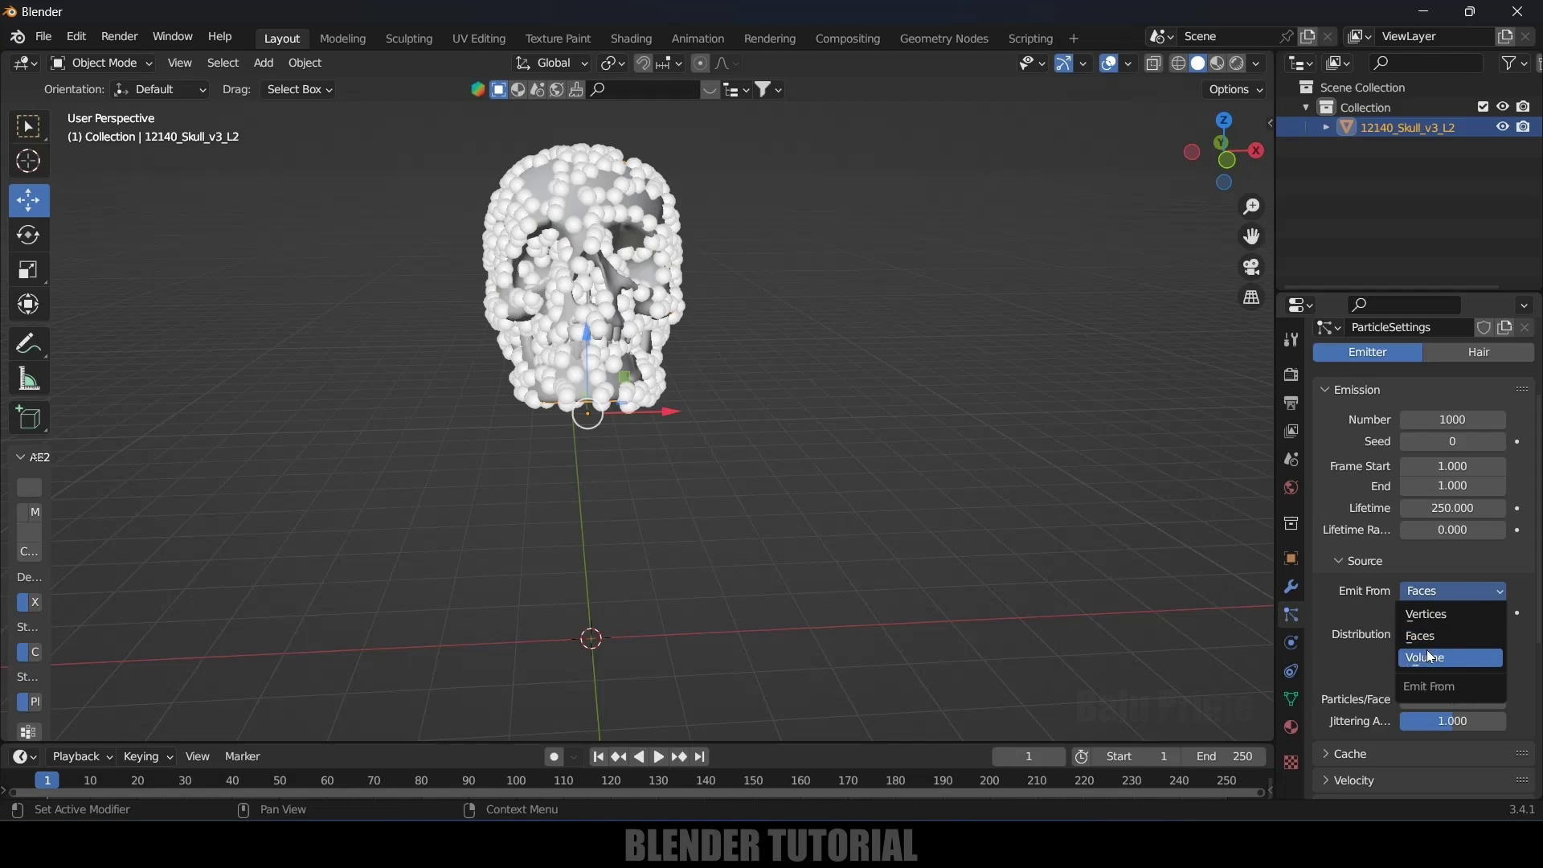
click(1425, 635)
scroll(1382, 625, down, 2)
click(1435, 571)
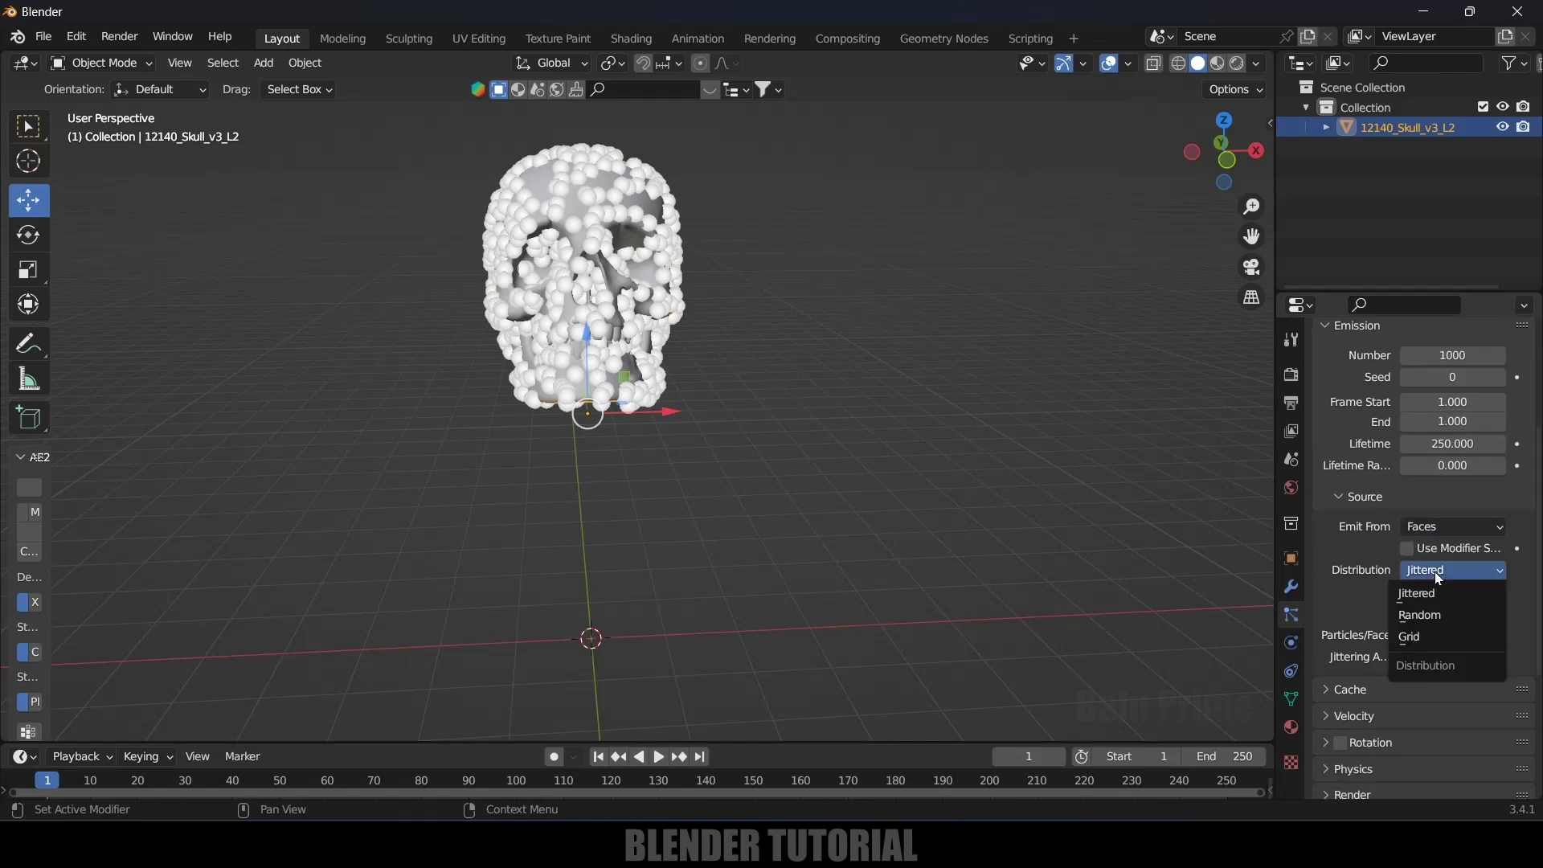
click(1425, 639)
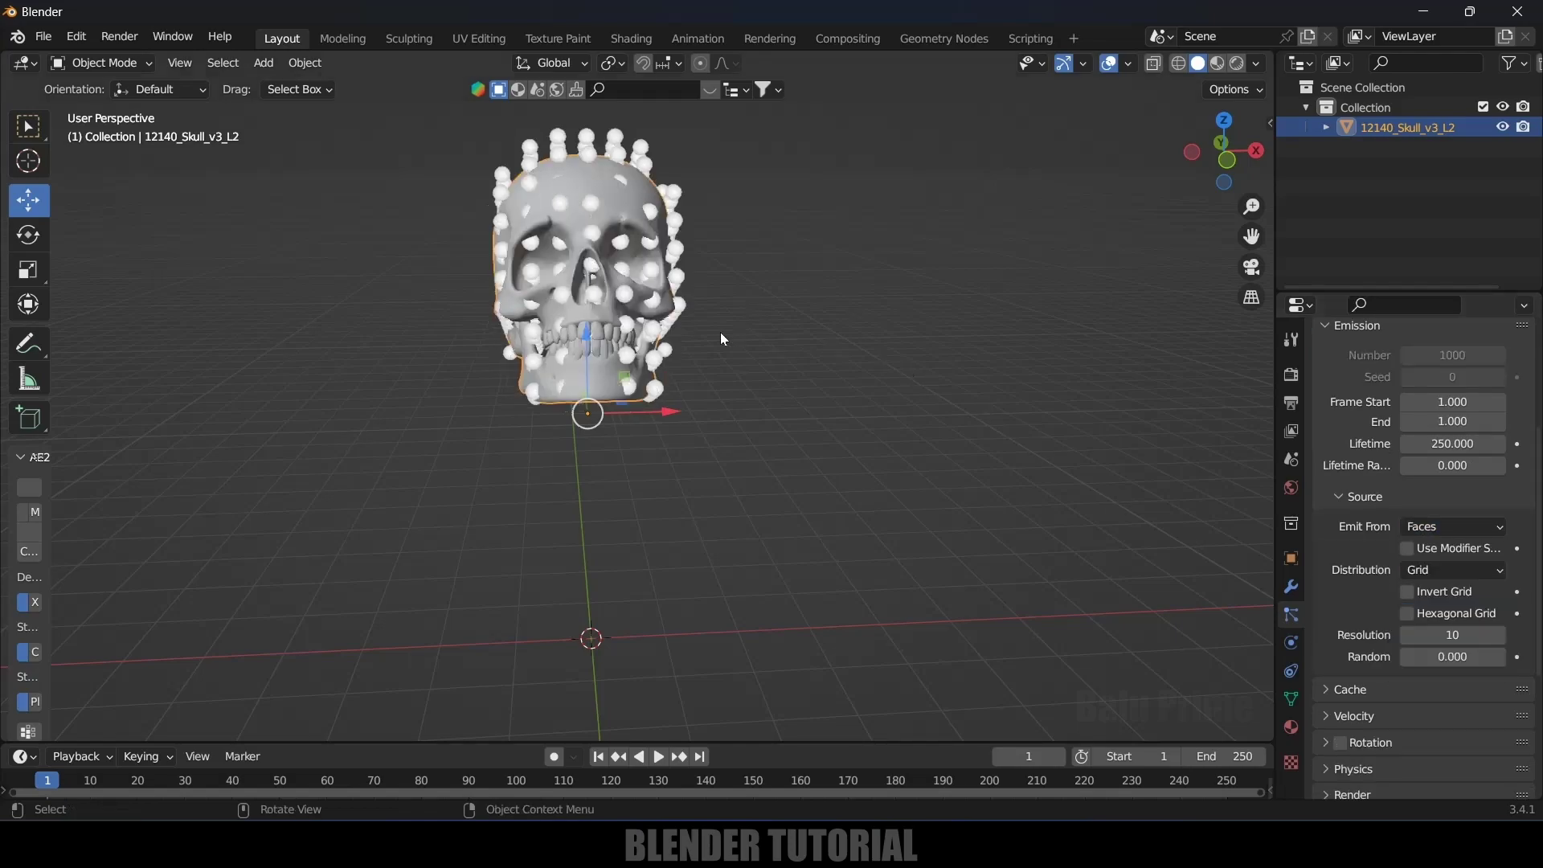
middle_drag(708, 352, 772, 365)
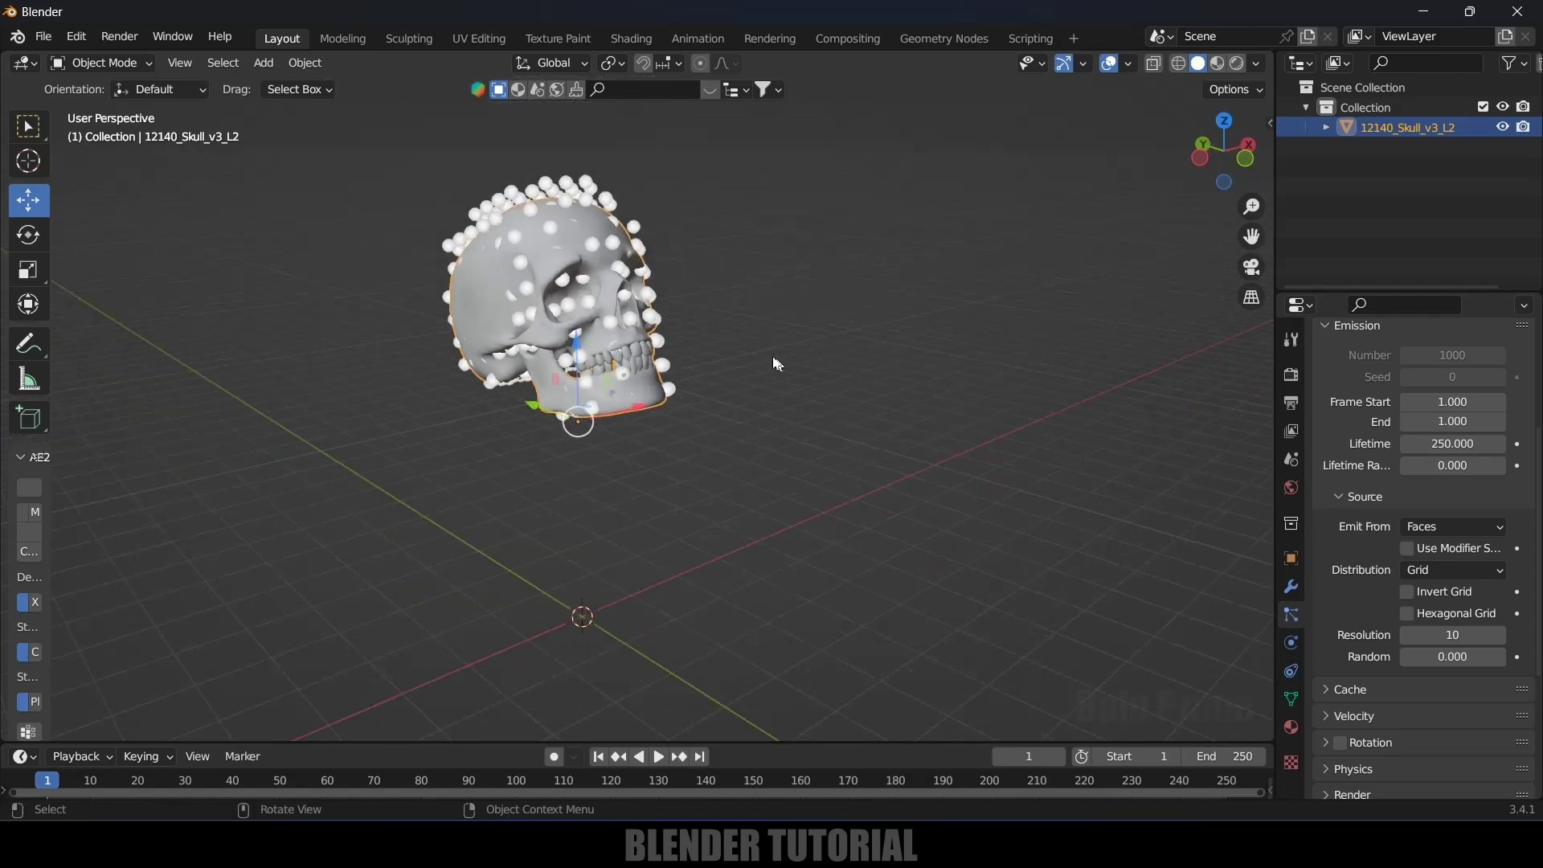
scroll(1423, 555, down, 1)
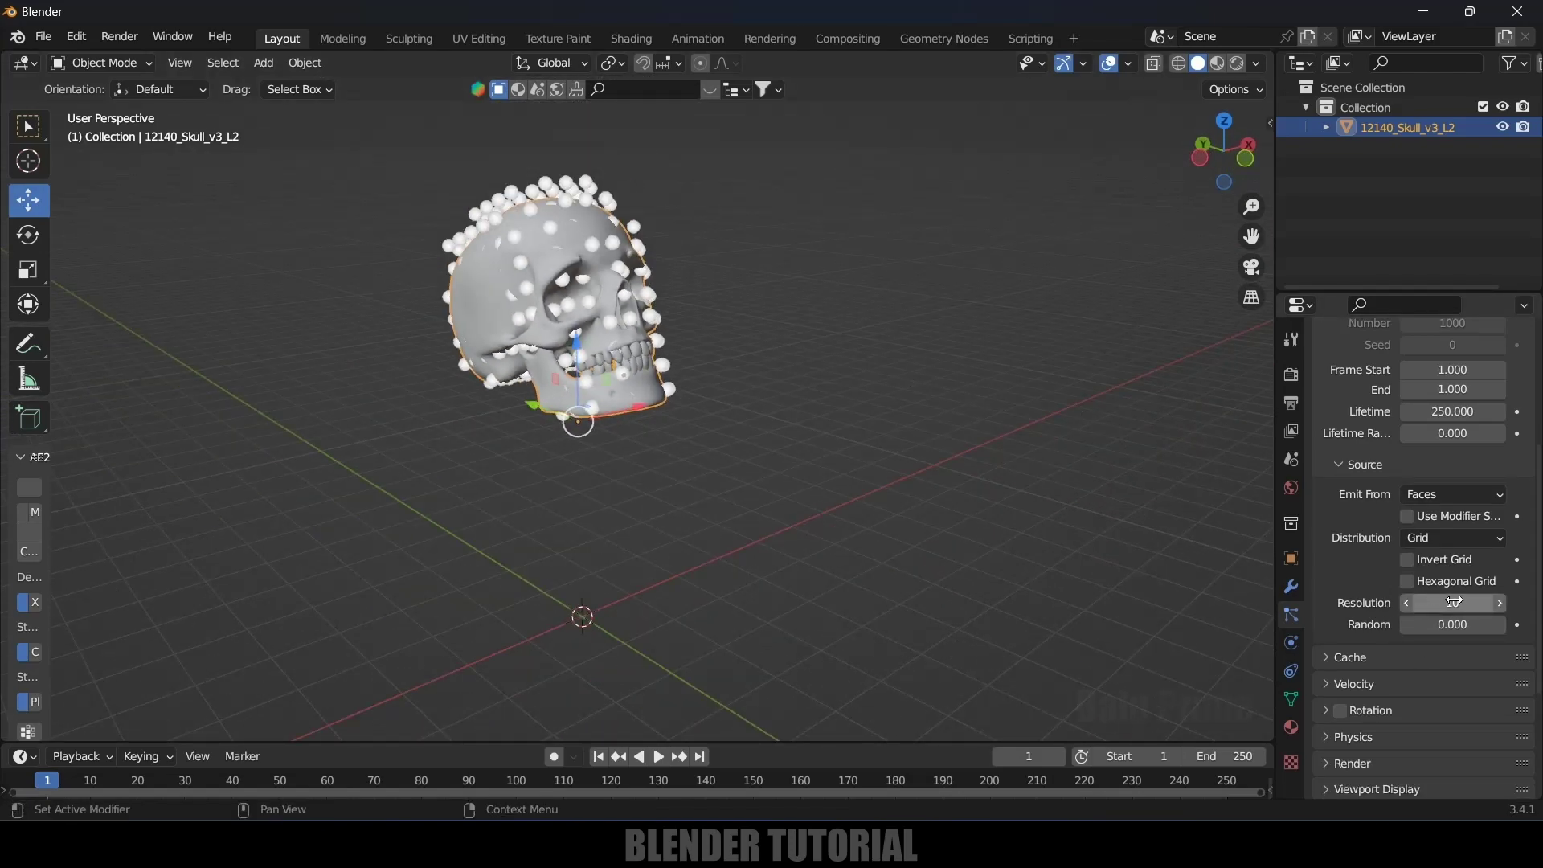
click(1454, 602)
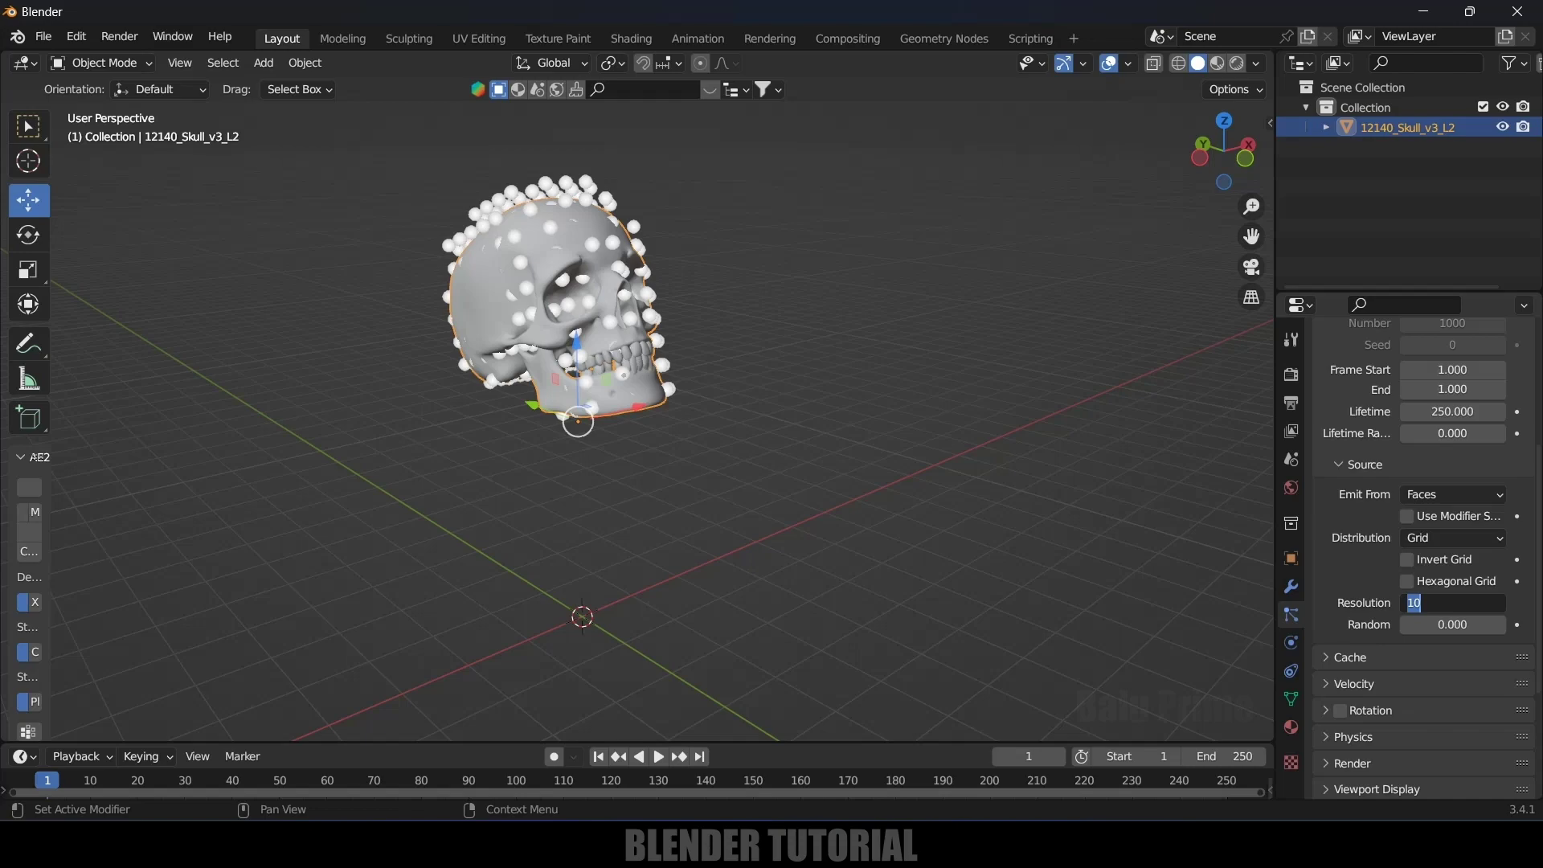
text(50)
click(818, 527)
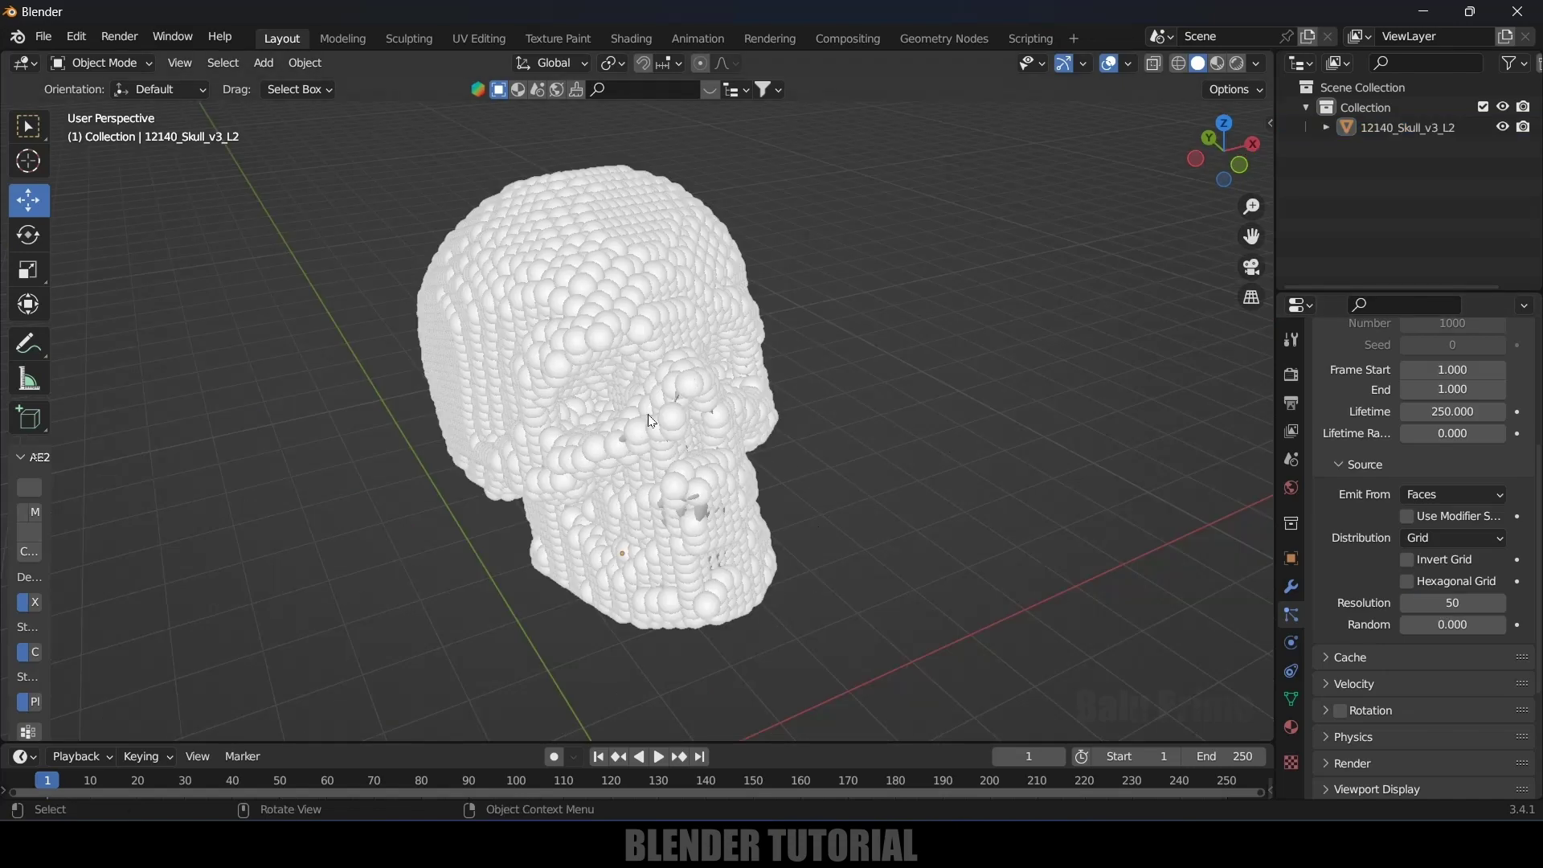
- Add an Ico Sphere and move it to the left of the skull
click(264, 63)
mouse_move(296, 87)
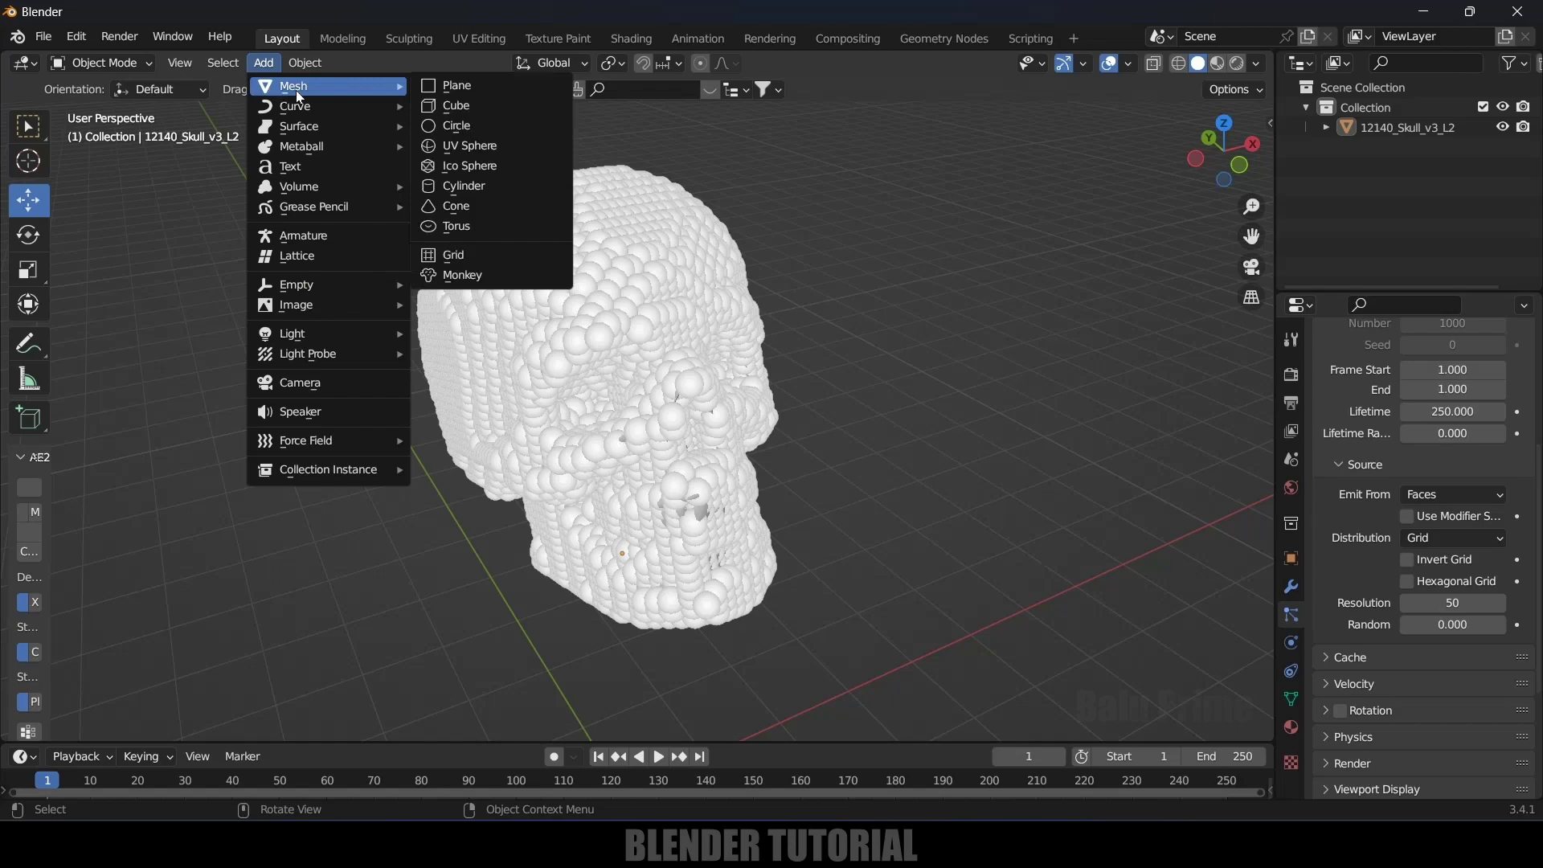
click(465, 166)
scroll(759, 581, down, 3)
drag(704, 567, 293, 583)
scroll(463, 645, down, 2)
drag(450, 577, 386, 597)
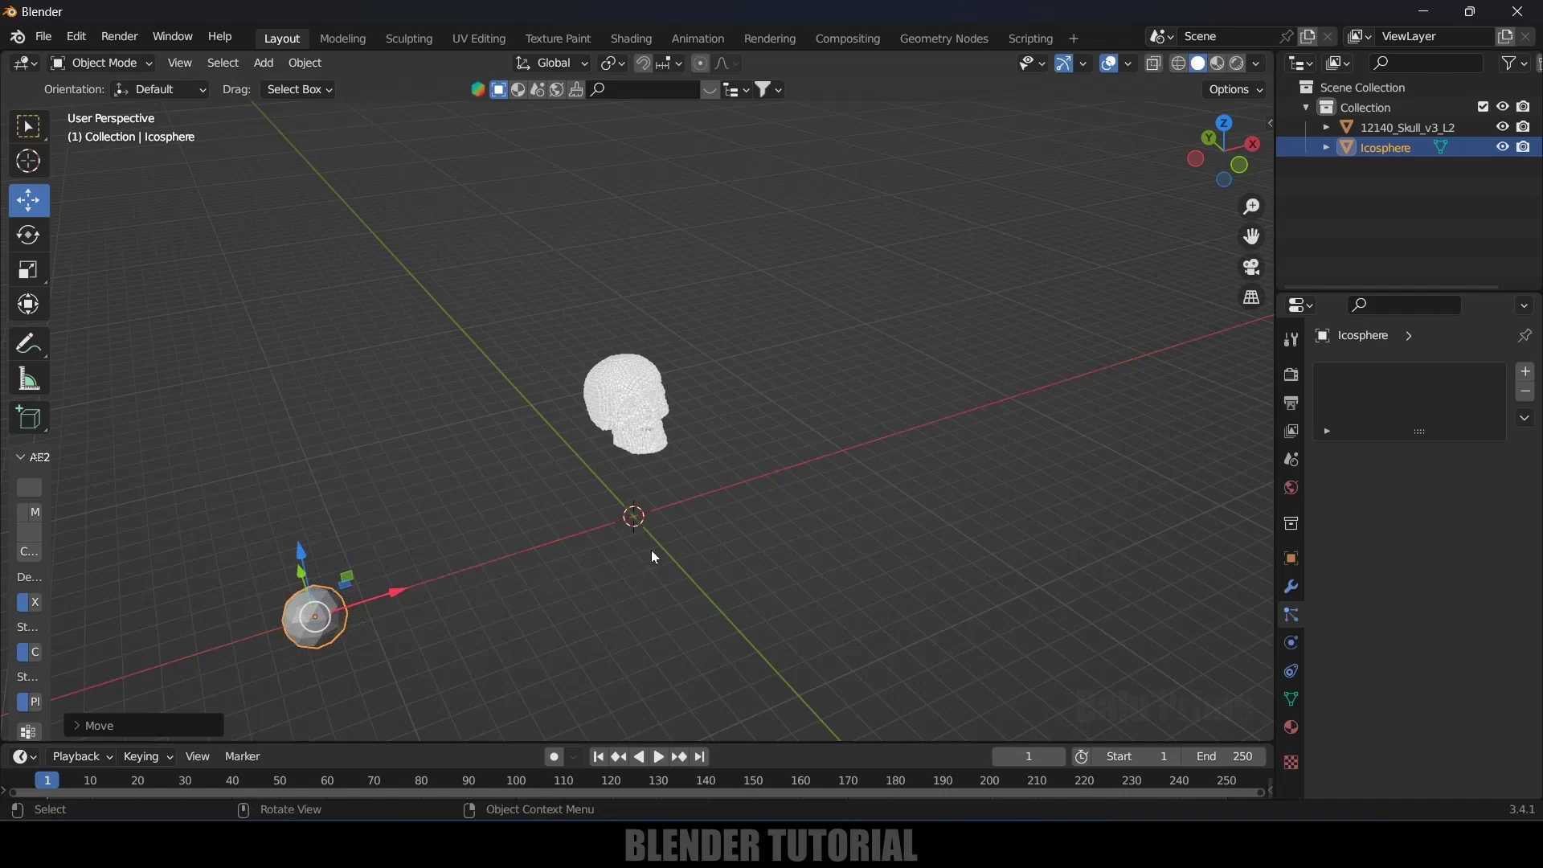
key(ctrl+z)
key(ctrl+shift+z)
key(alt+g)
scroll(828, 551, up, 6)
- Select the skull again to return to its particle settings
click(624, 388)
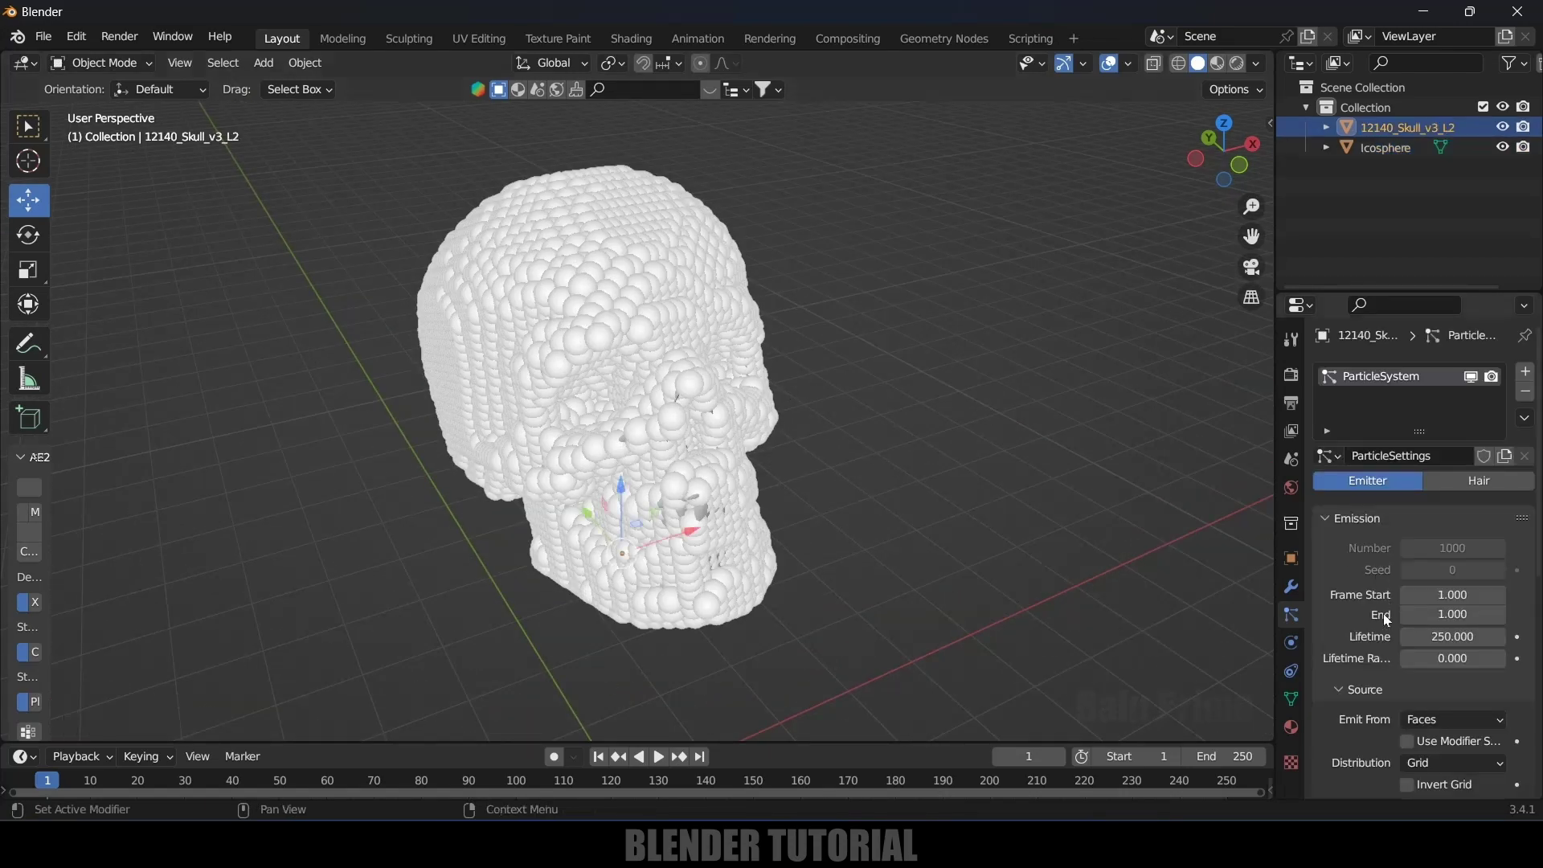
scroll(1370, 641, down, 10)
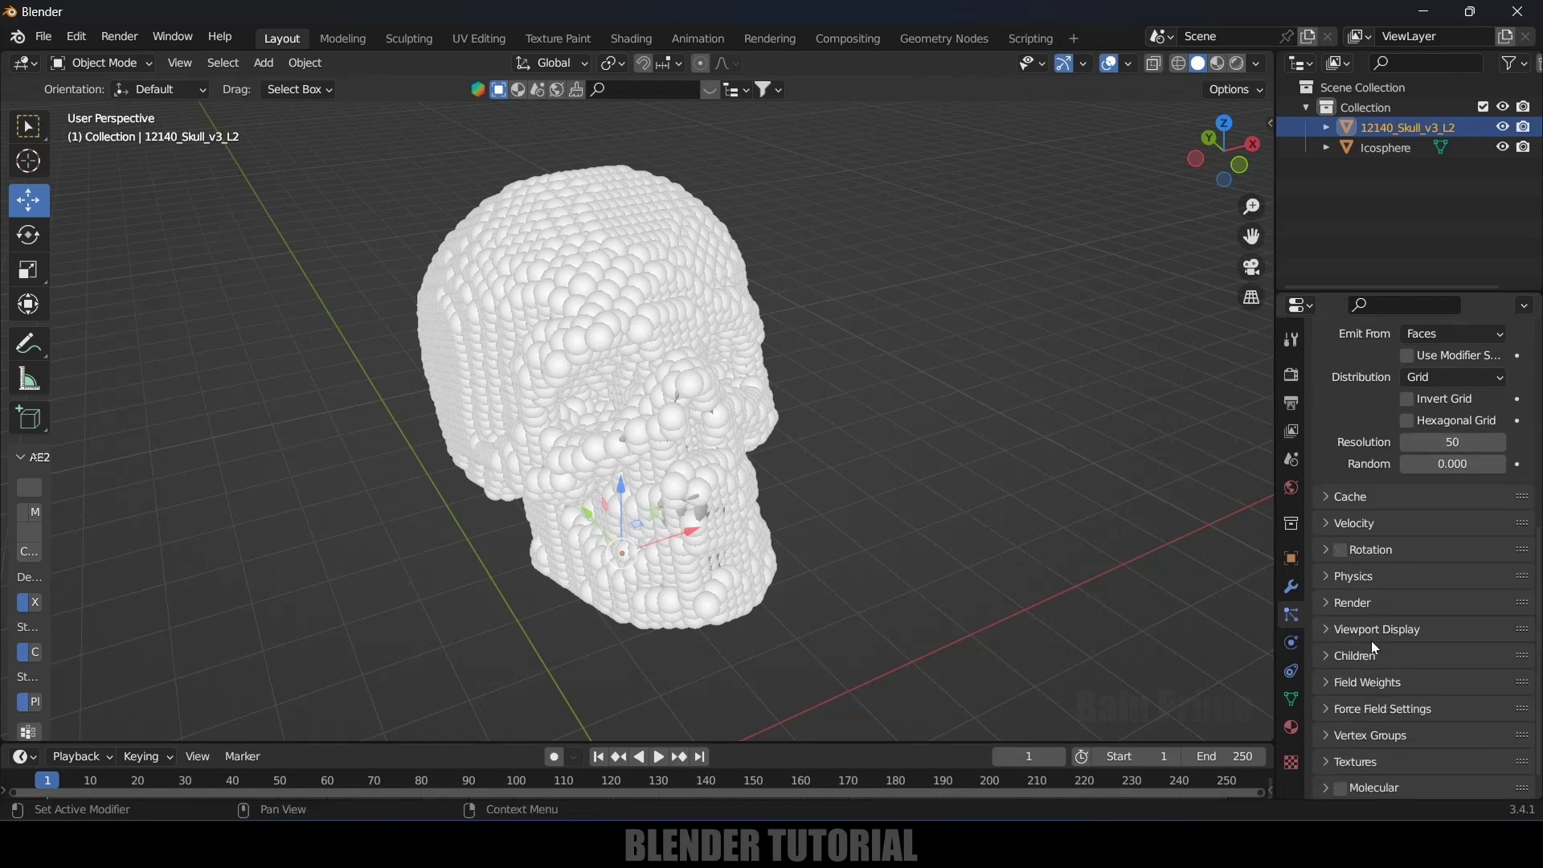
scroll(1408, 601, down, 1)
- Render the skull particles as Object with the Icosphere as instance object
click(1325, 576)
scroll(1352, 616, down, 3)
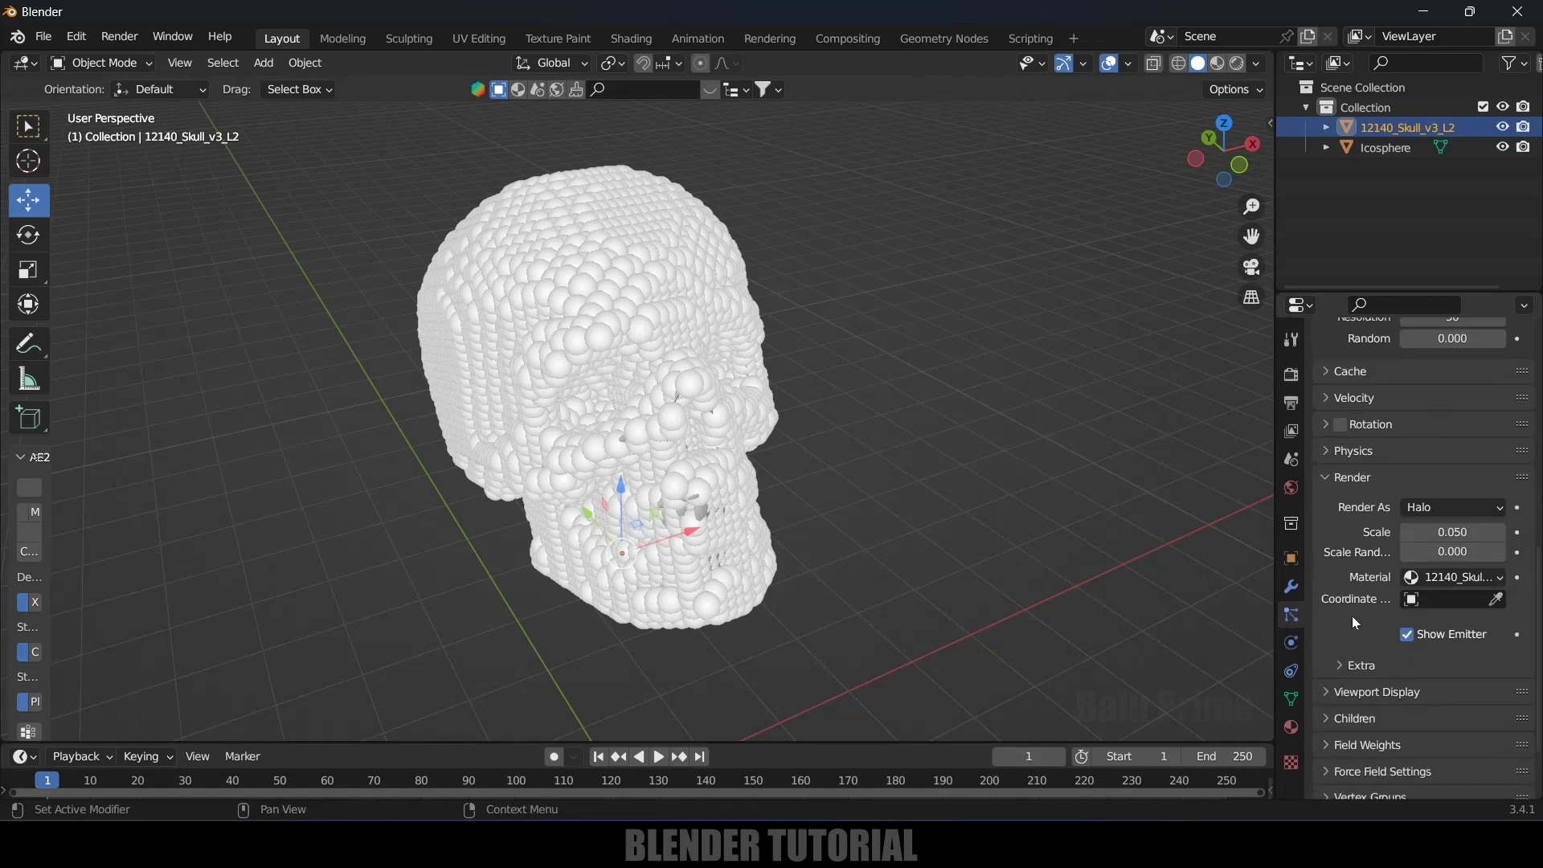
click(1443, 509)
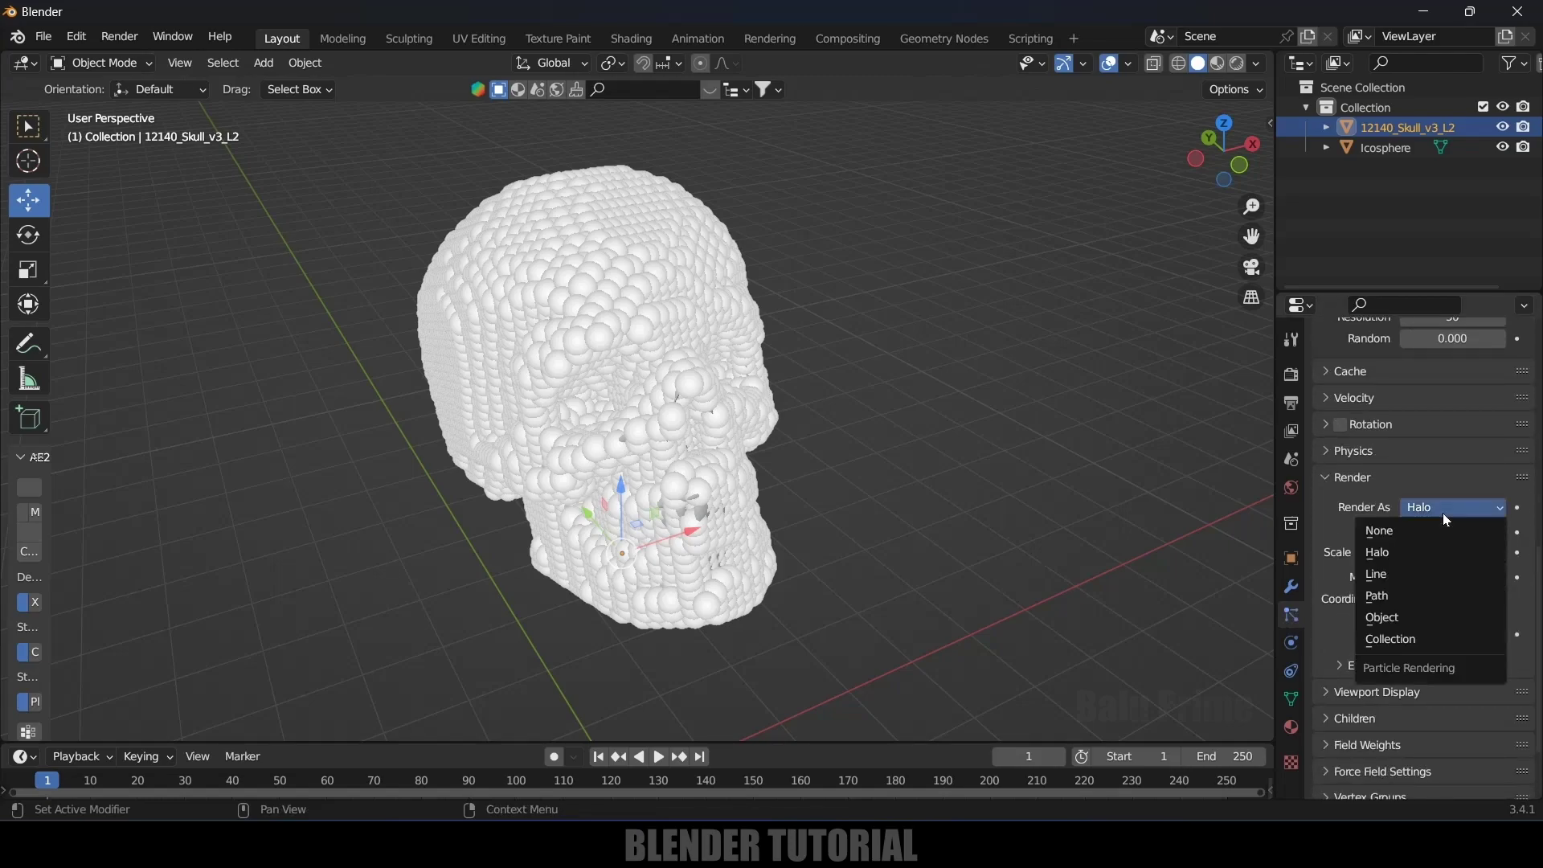
click(1396, 616)
middle_drag(1006, 518, 841, 520)
click(1497, 653)
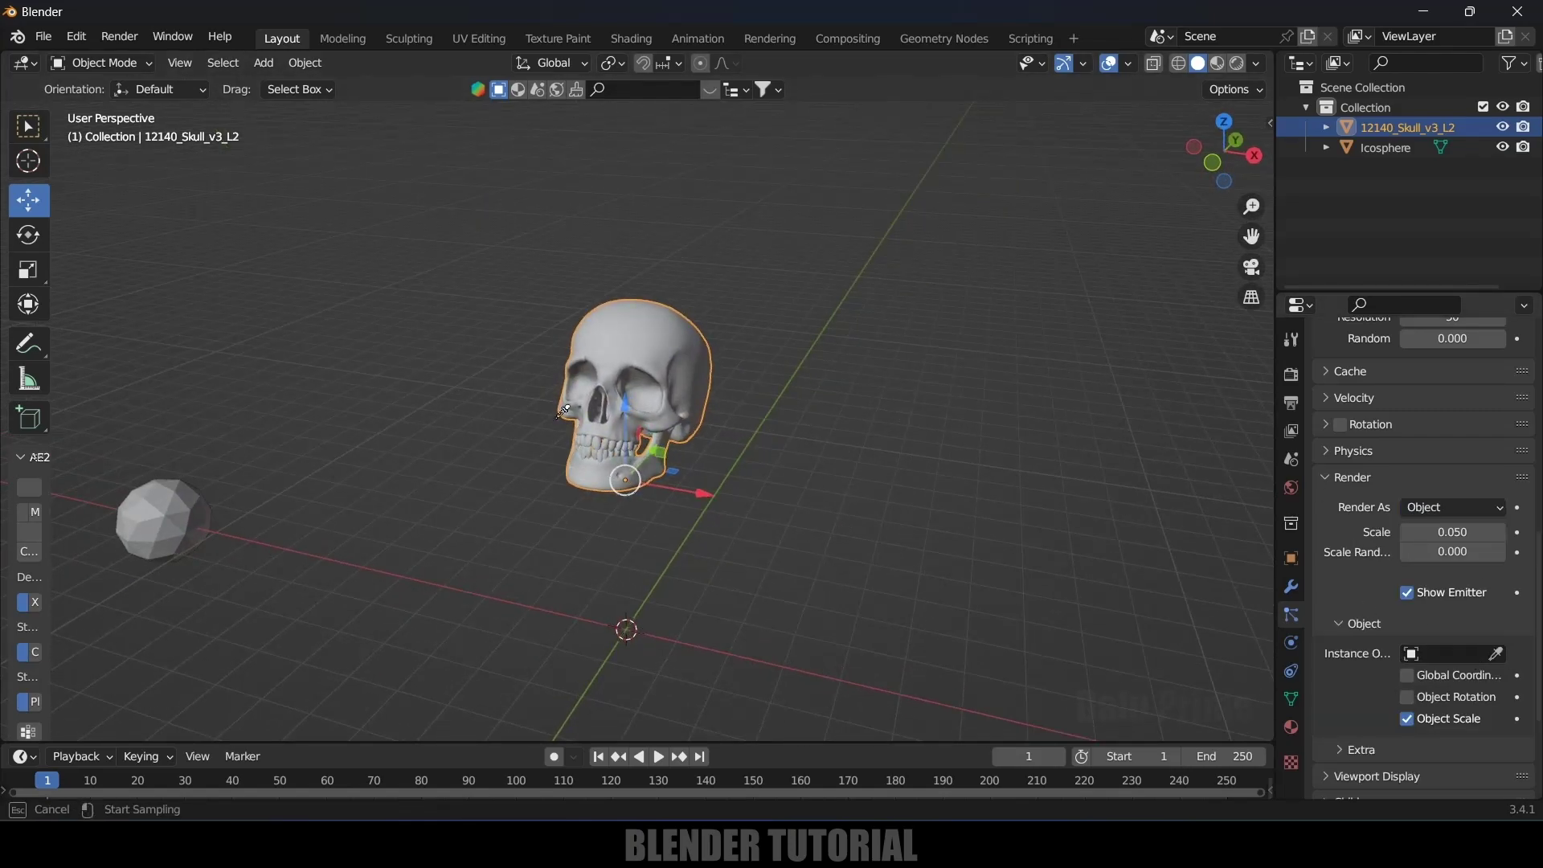
click(726, 592)
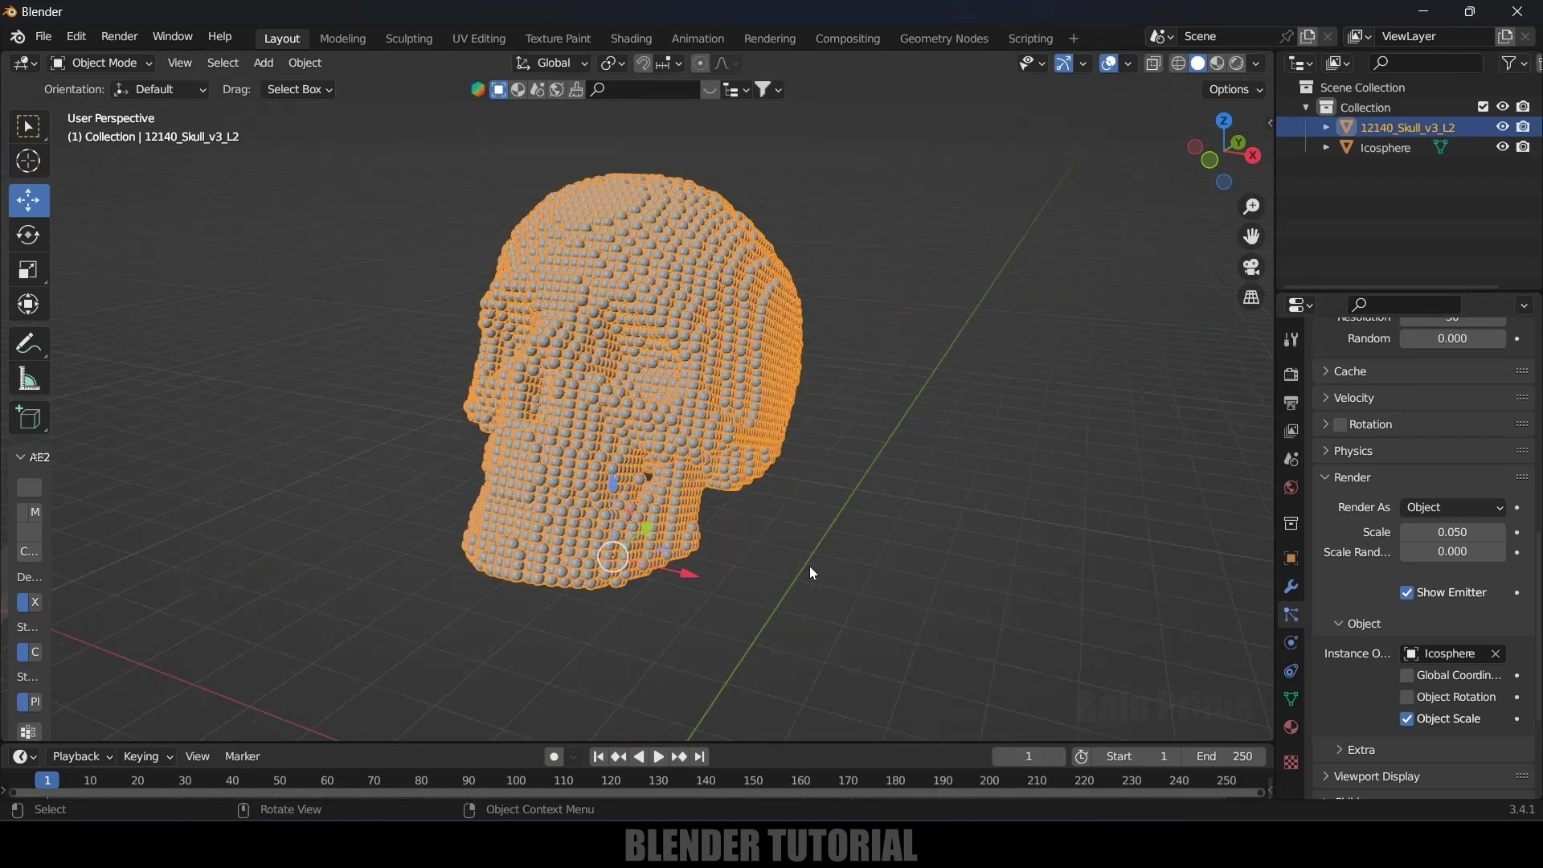
- Deselect the skull and inspect the sphere-built particle skull
middle_drag(808, 566, 937, 558)
click(874, 521)
scroll(848, 473, up, 2)
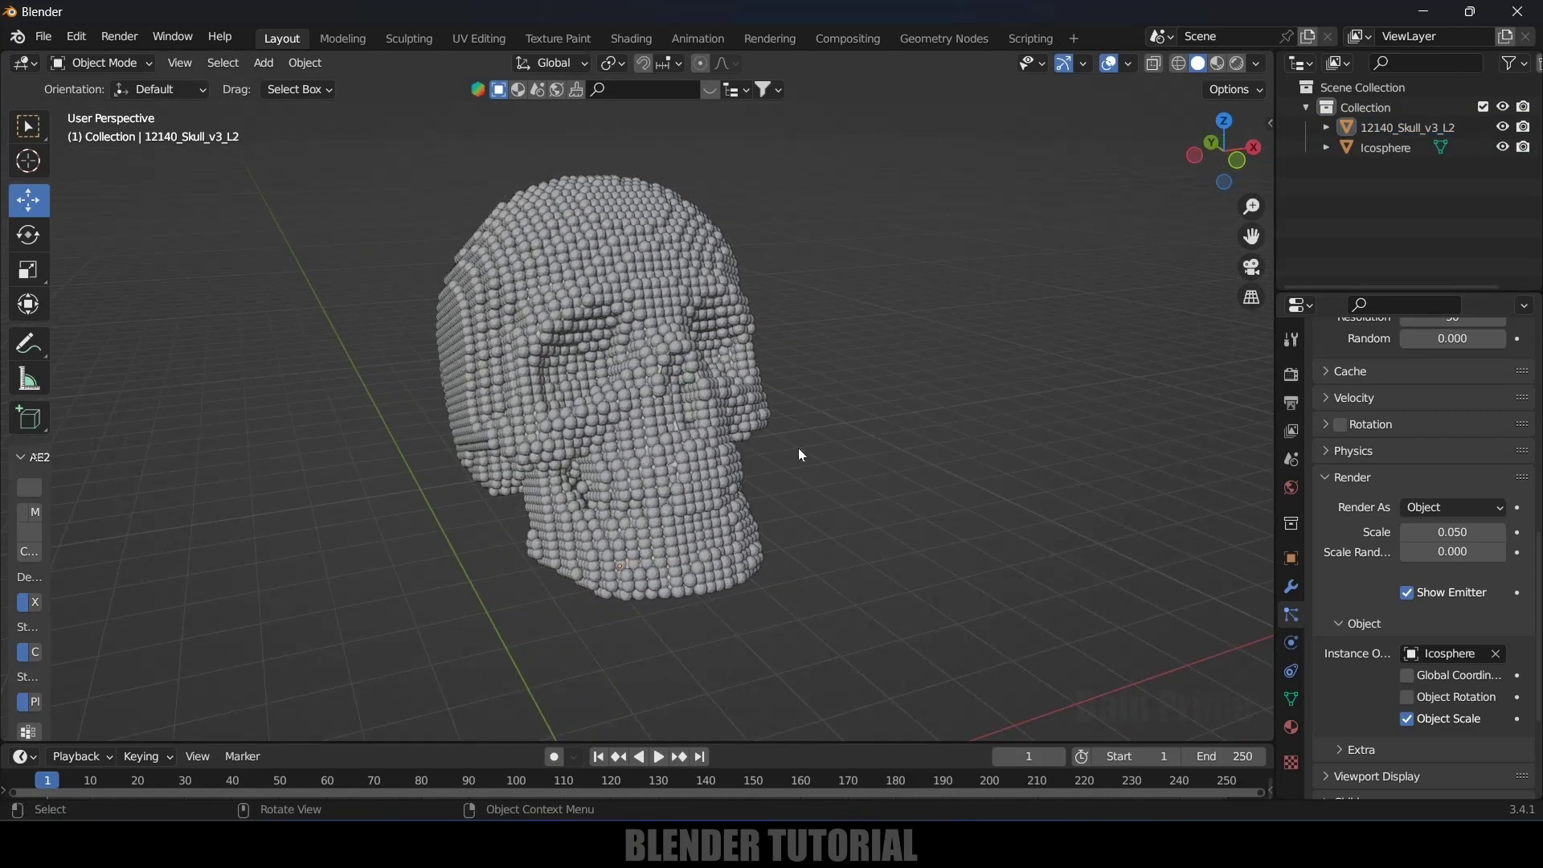
scroll(1377, 552, down, 5)
scroll(1377, 552, up, 3)
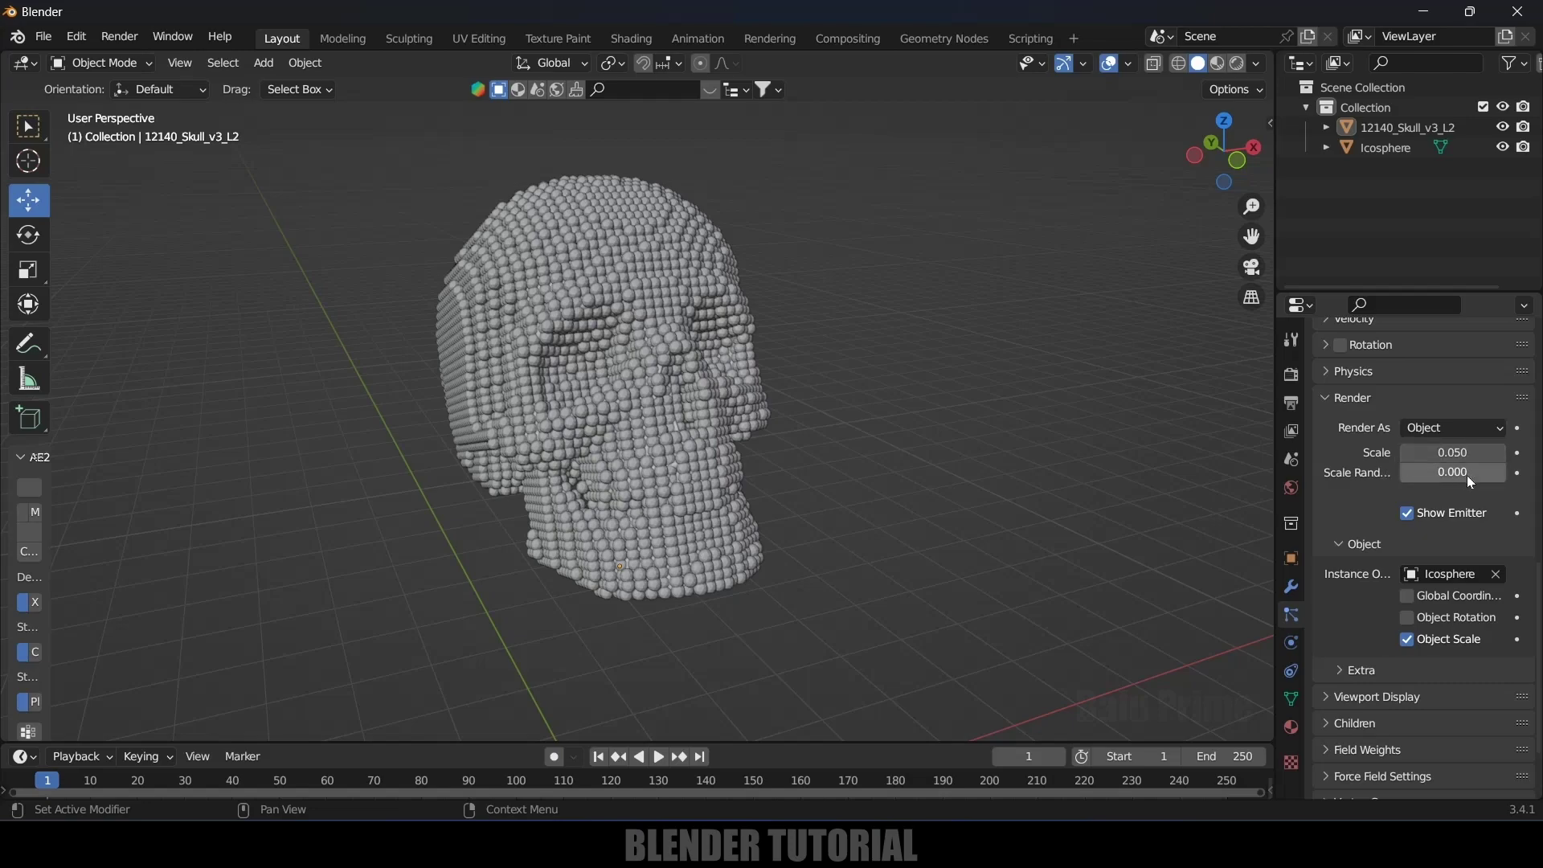
scroll(1351, 529, down, 3)
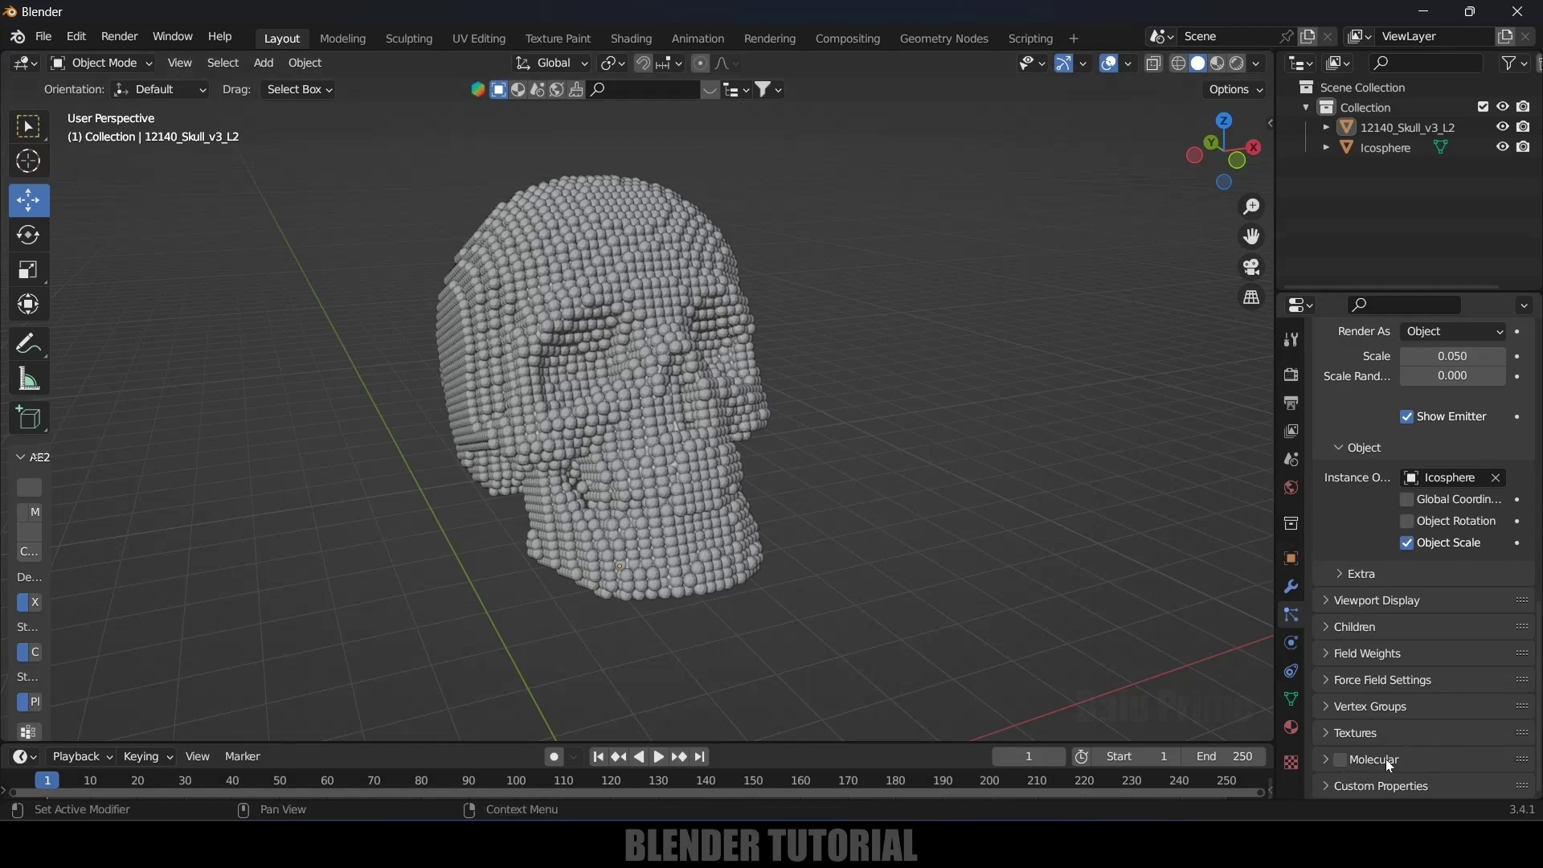
- Set the Molecular simulation substeps to 10
click(1328, 760)
scroll(1326, 760, down, 5)
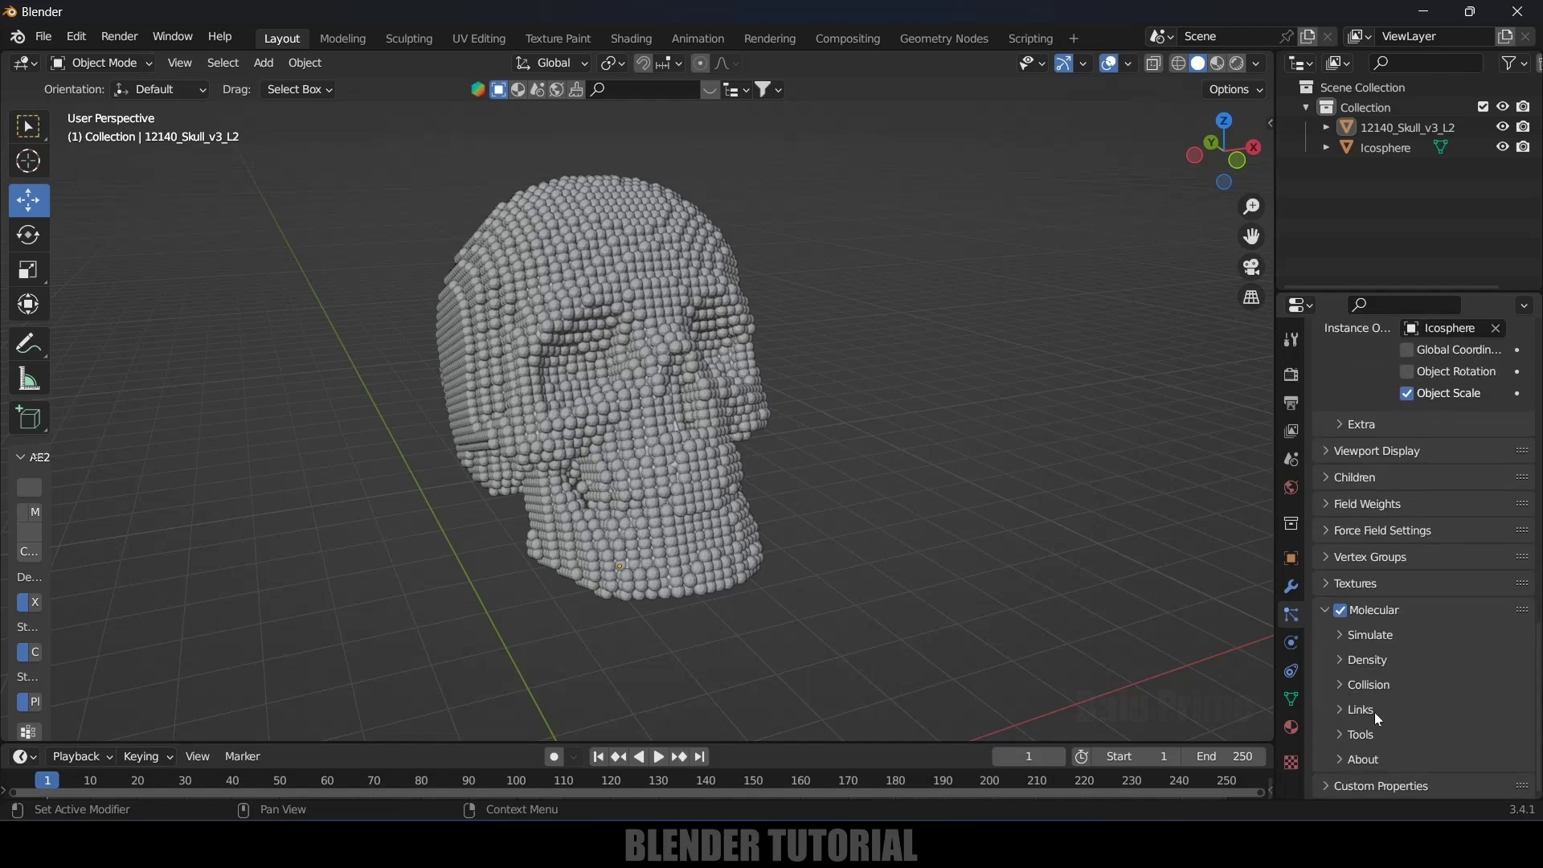
click(1346, 640)
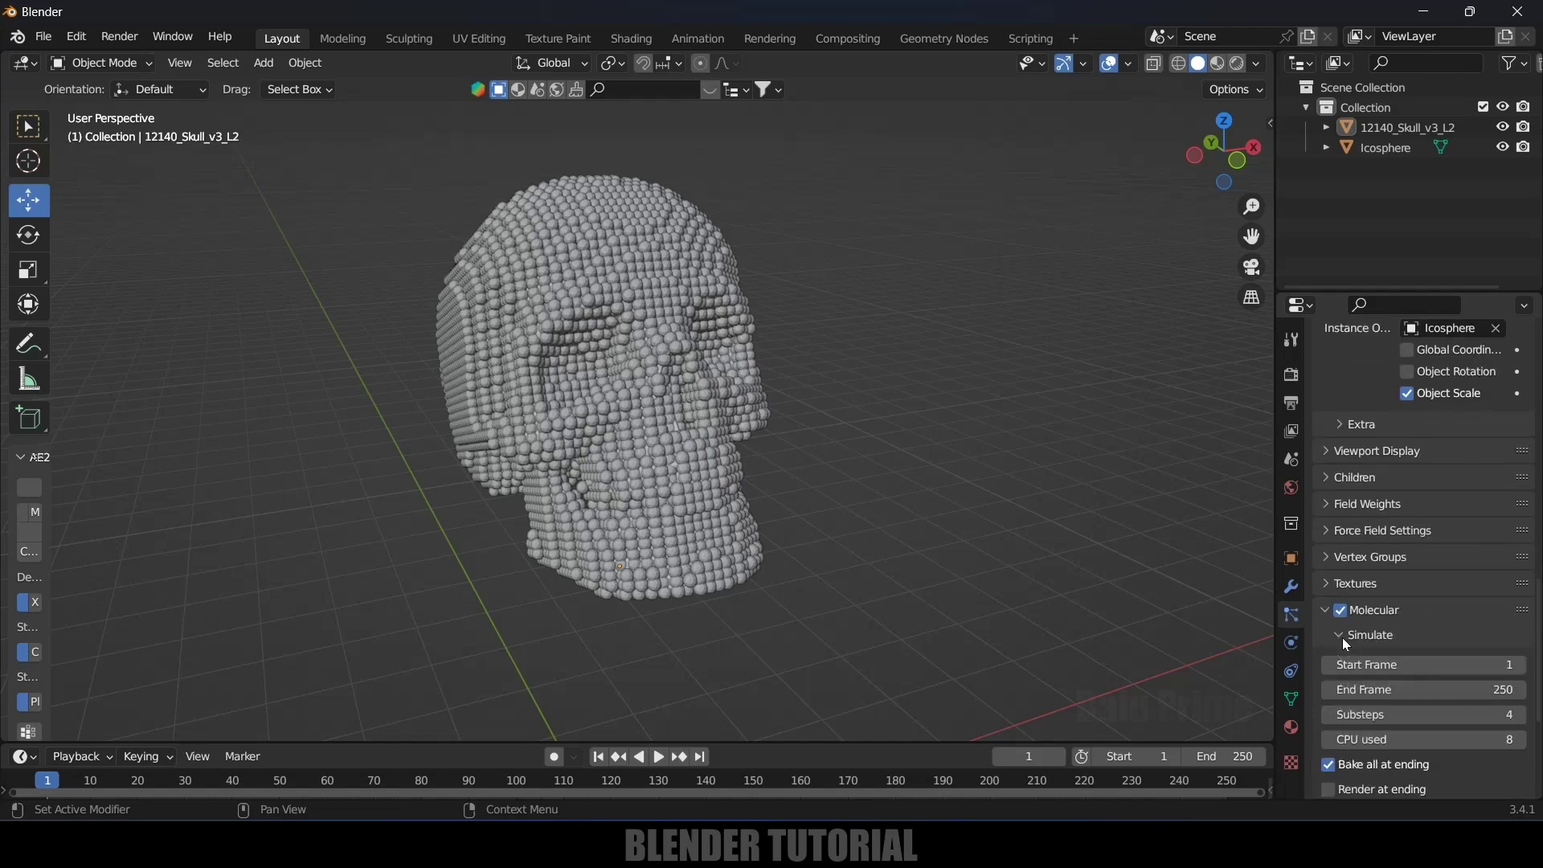
scroll(1366, 611, down, 4)
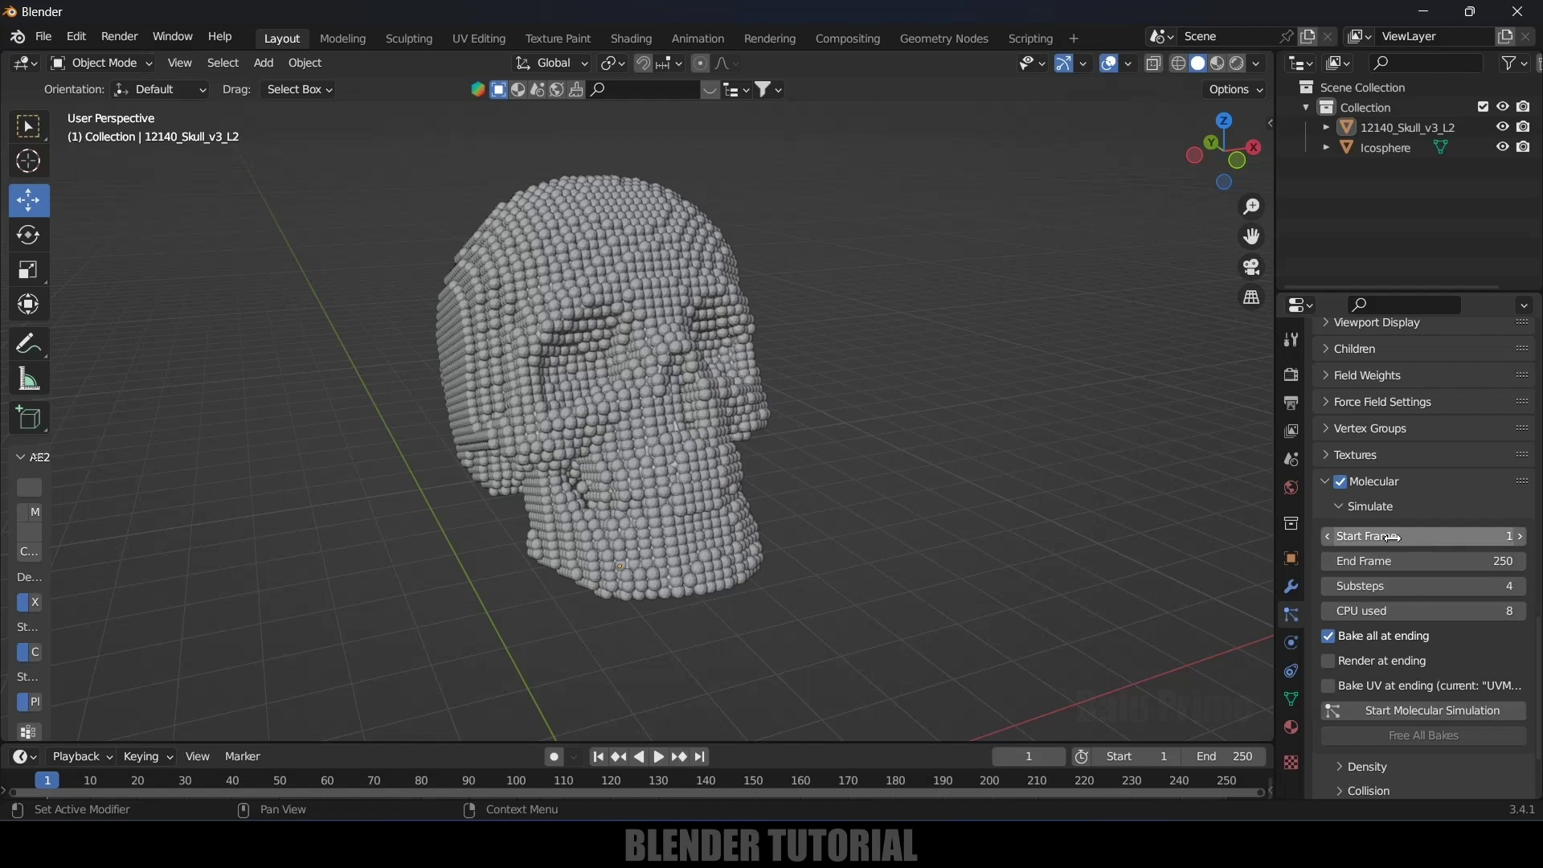
scroll(1474, 555, down, 3)
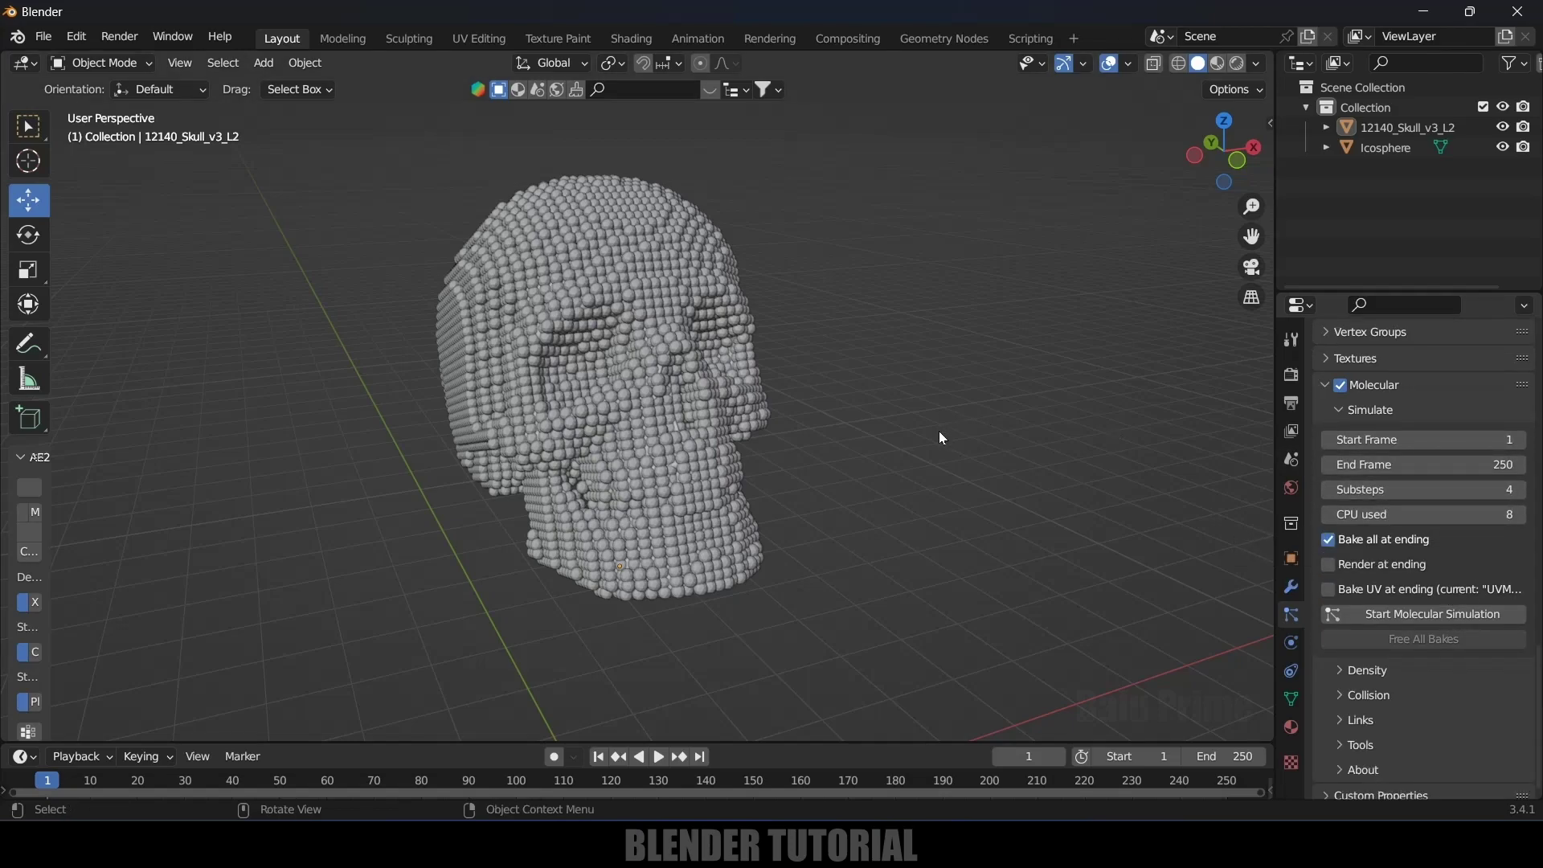
click(1427, 489)
text(10)
key(Return)
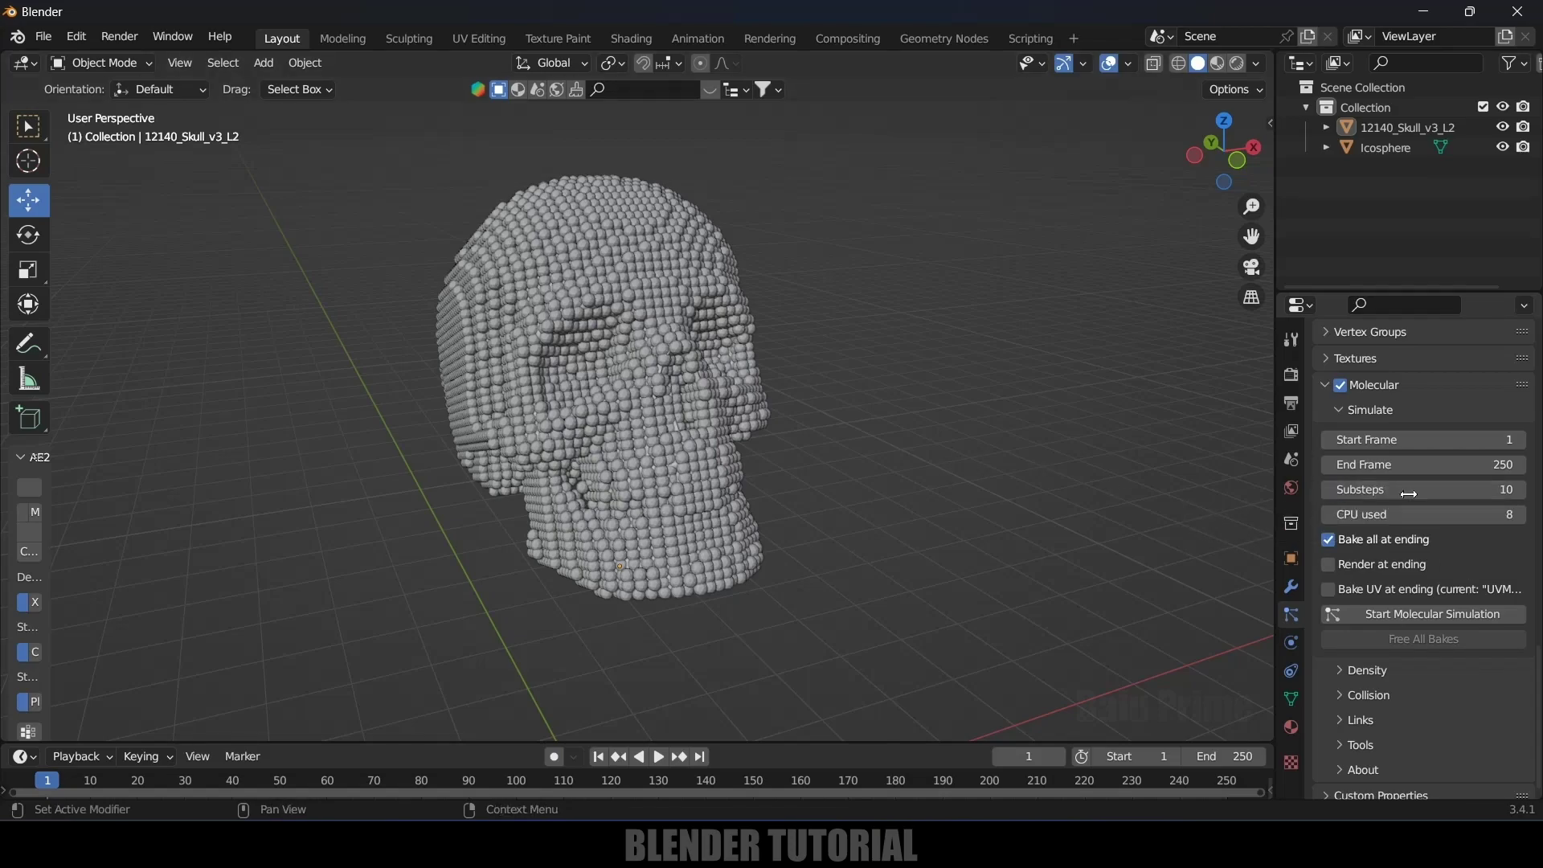
- Enable calculating particle weight by density using the sand preset
scroll(1421, 521, down, 1)
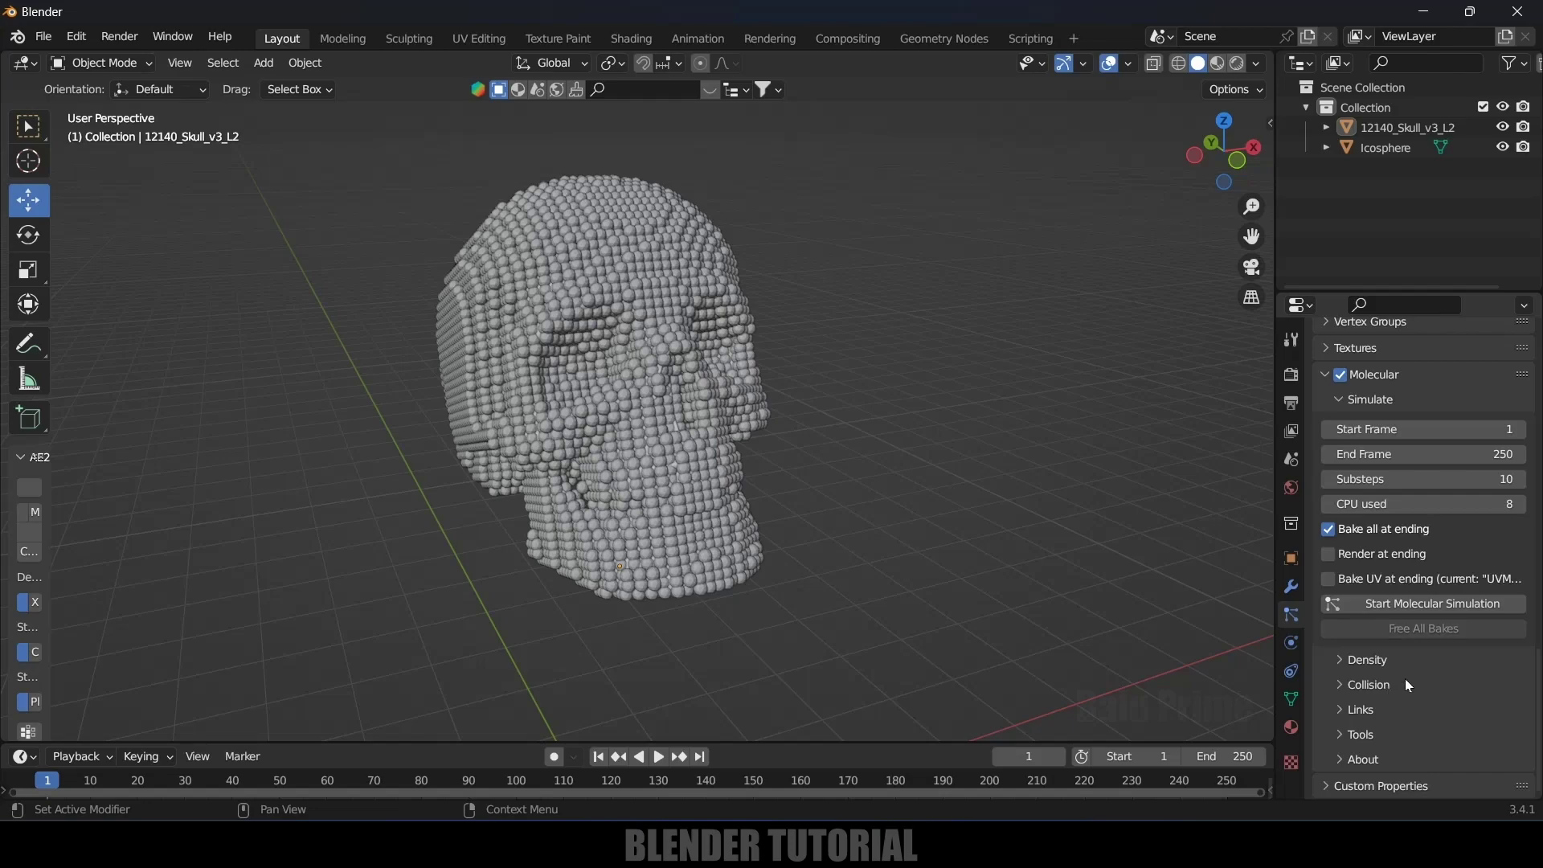
click(1339, 659)
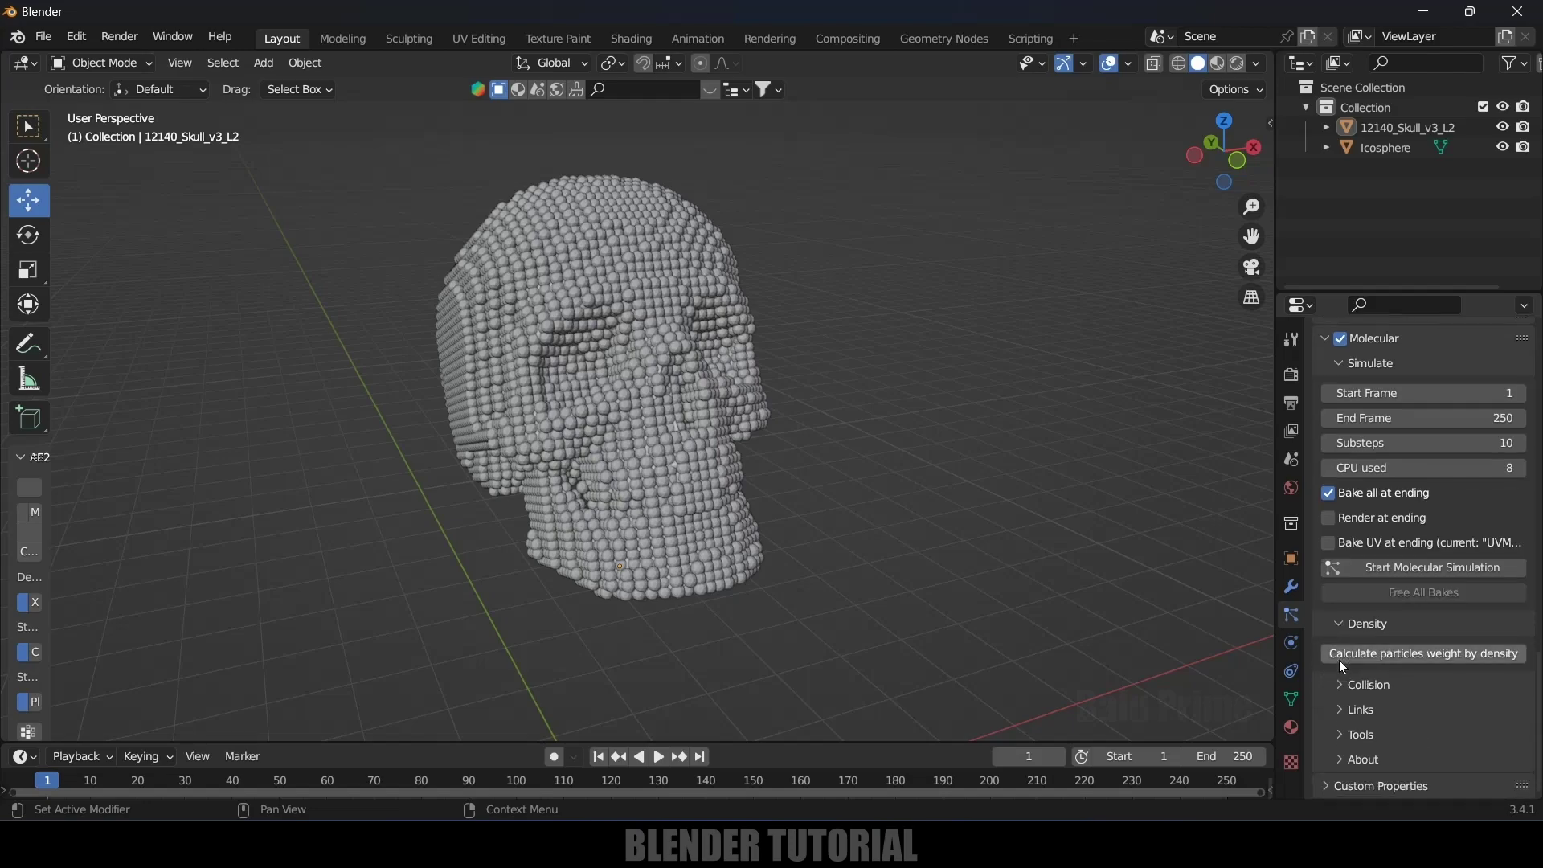
click(1417, 660)
scroll(1417, 659, down, 3)
click(1389, 608)
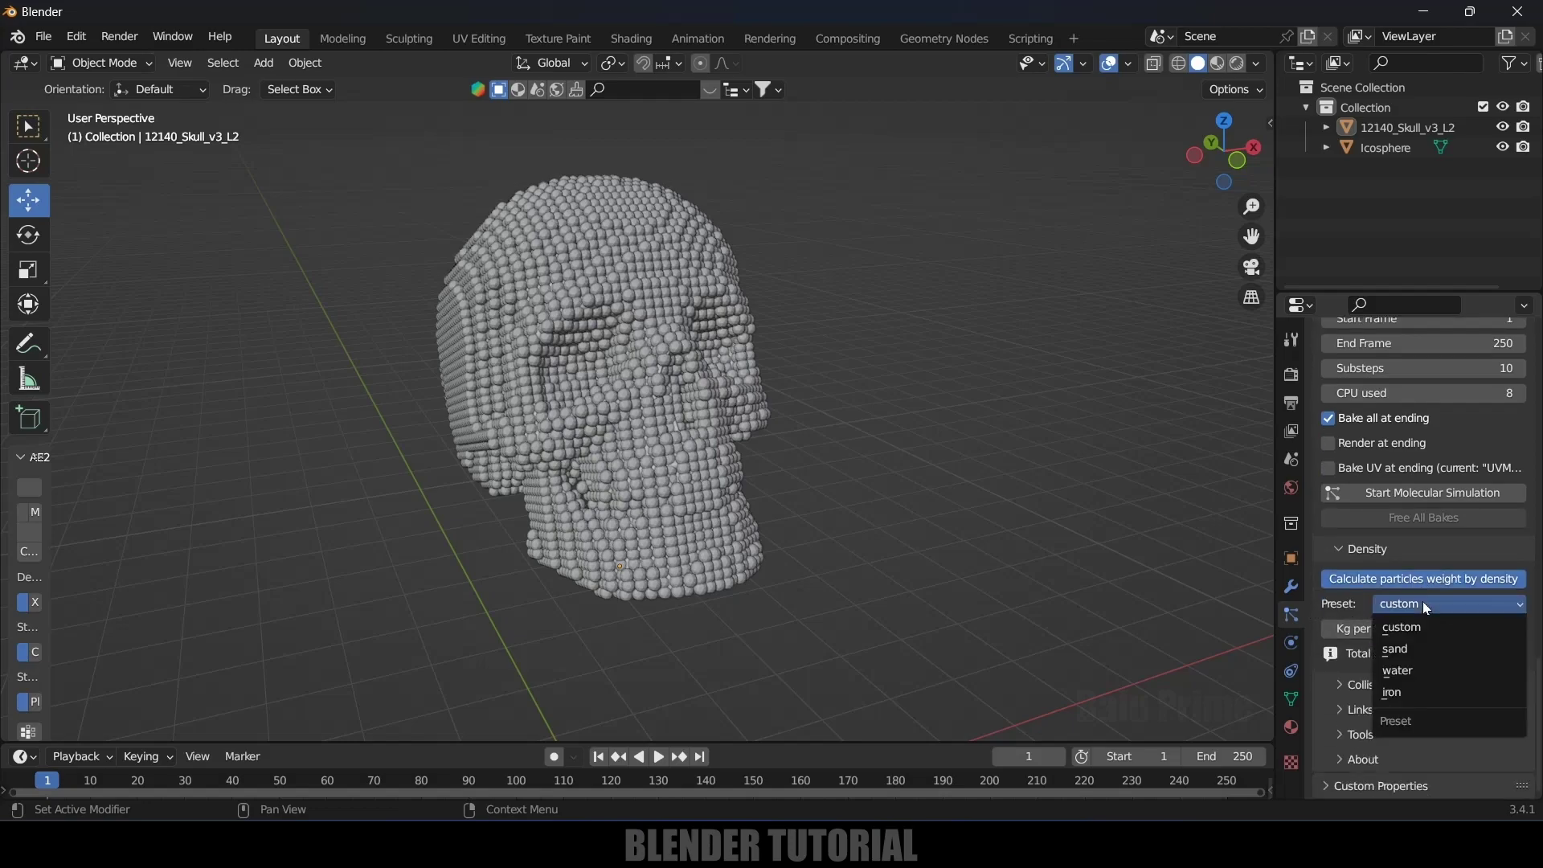
click(1423, 648)
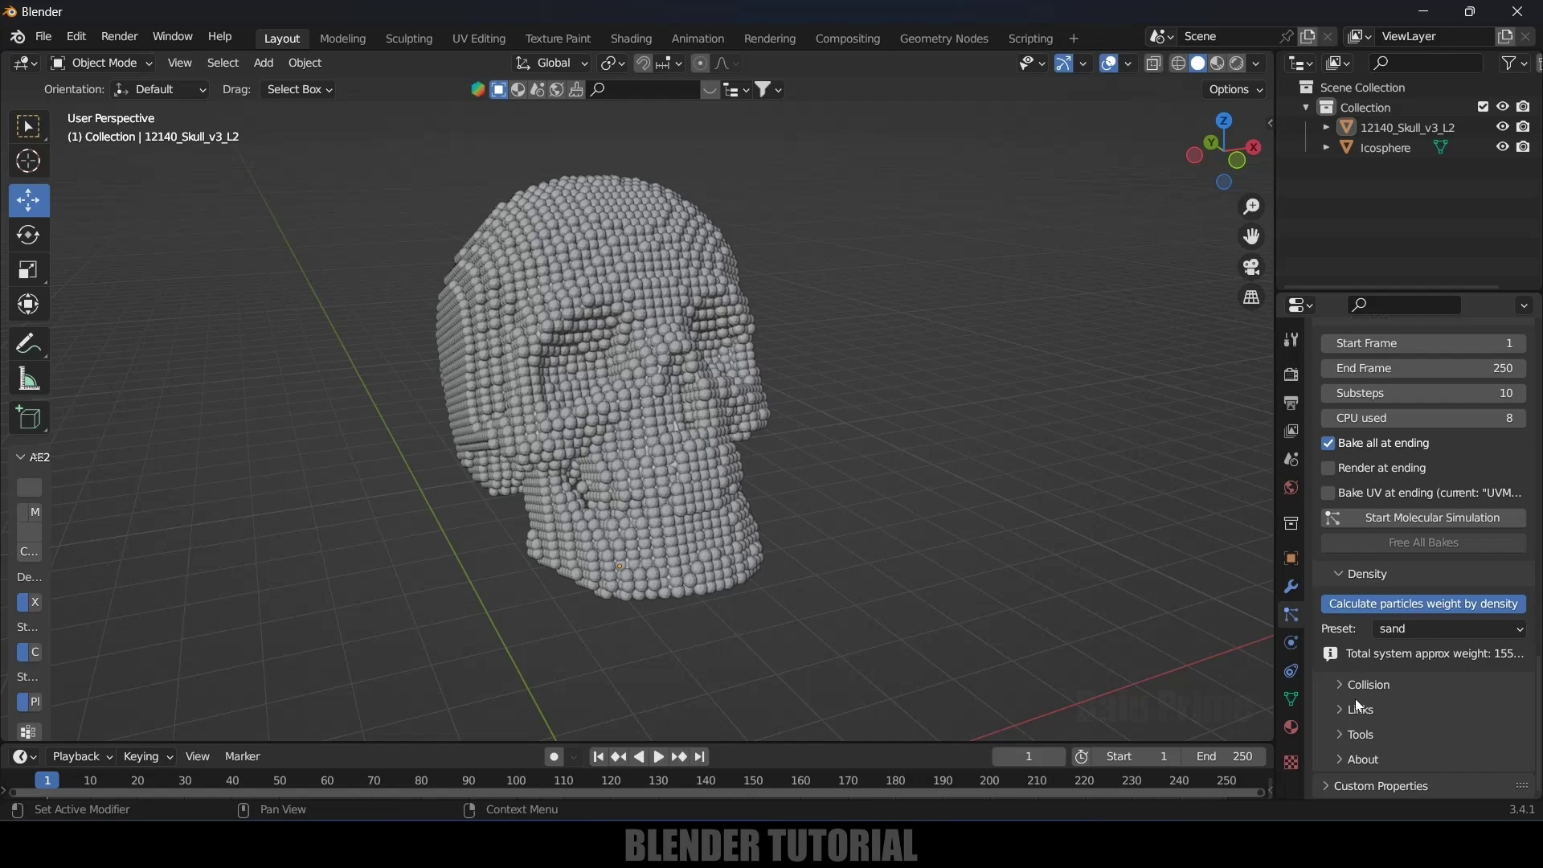
- Play the animation to preview the skull particle simulation
scroll(751, 539, down, 3)
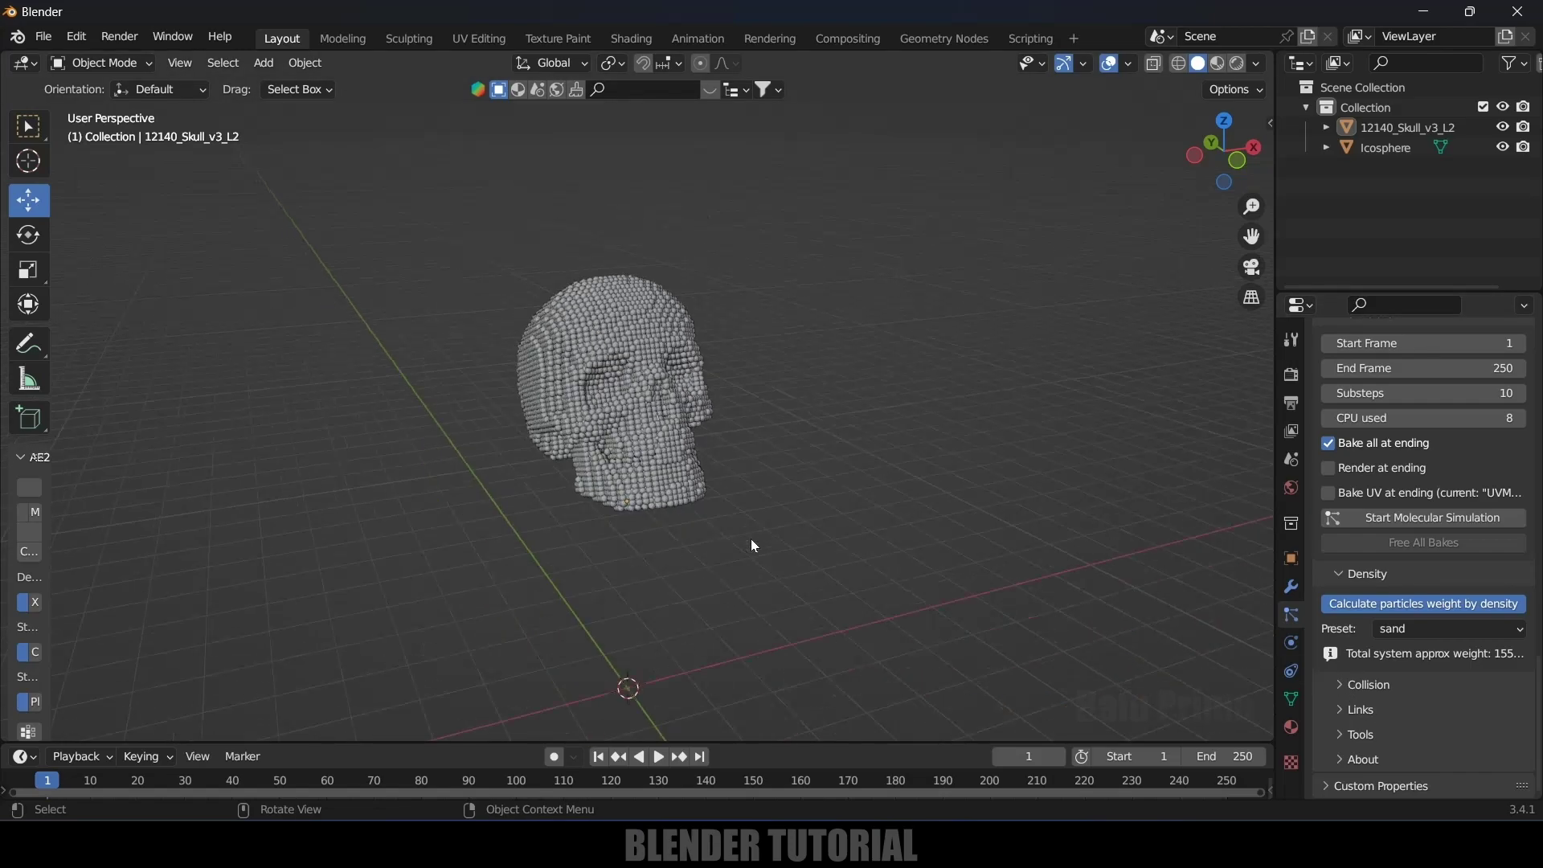
middle_drag(751, 538, 740, 558)
click(659, 756)
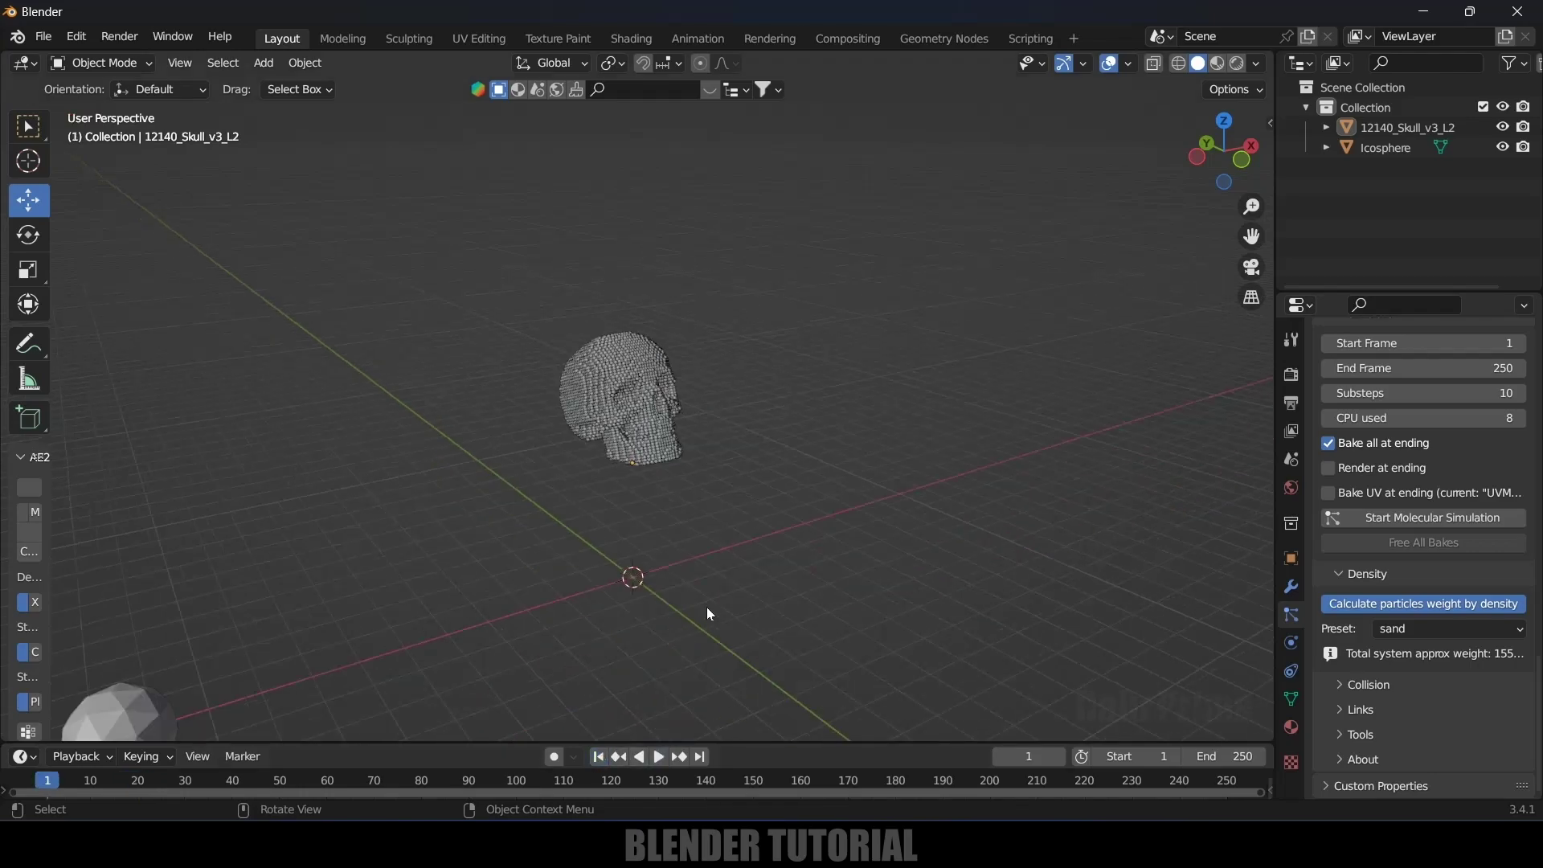
scroll(638, 594, up, 2)
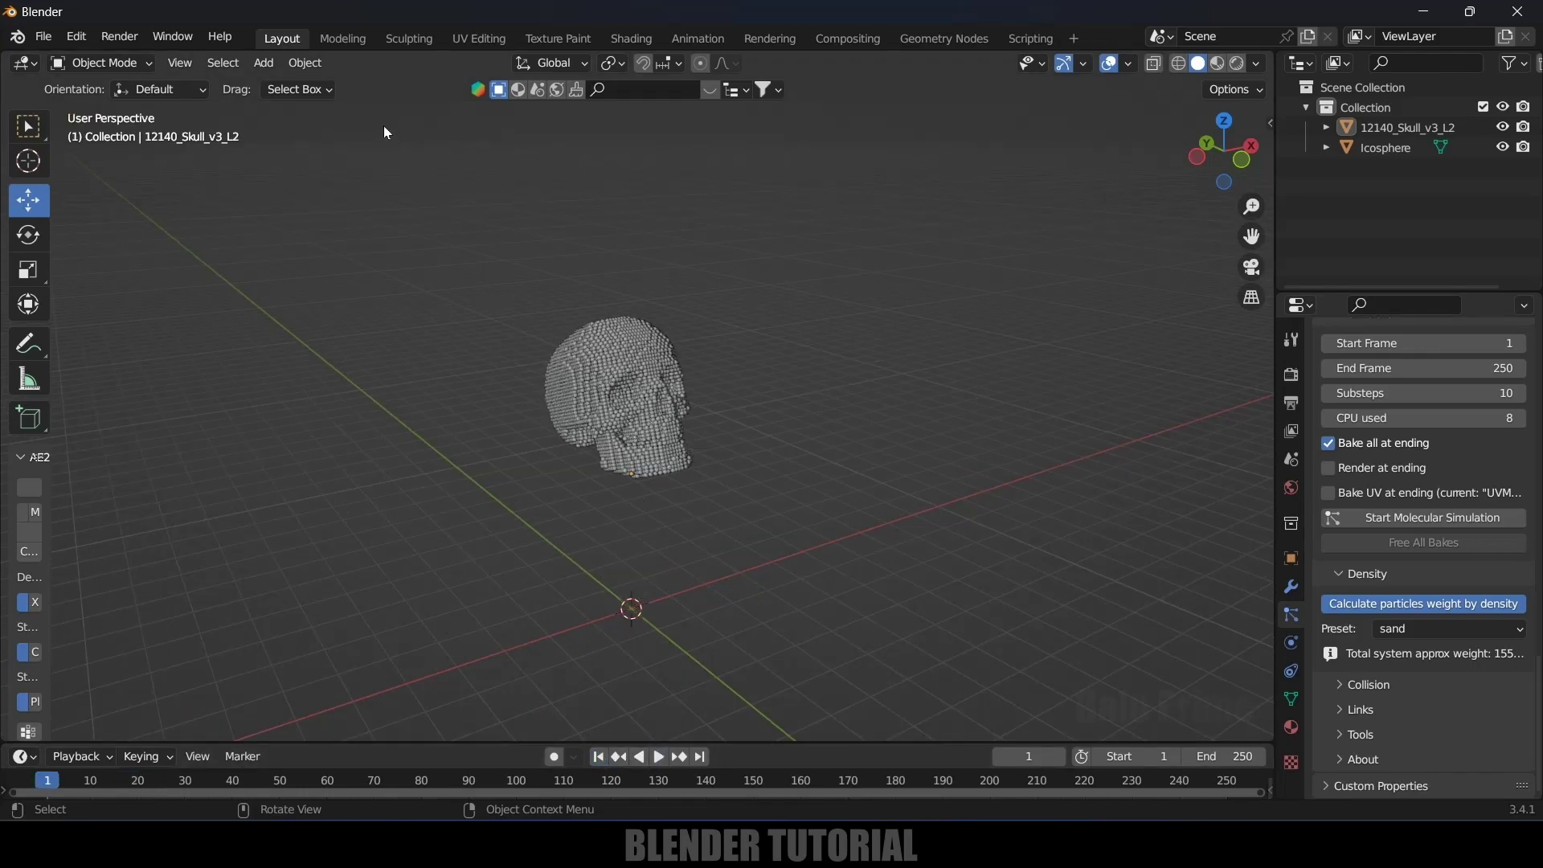
- Add a plane, enlarge it into a wide ground floor and apply its scale
click(265, 64)
mouse_move(292, 84)
click(543, 77)
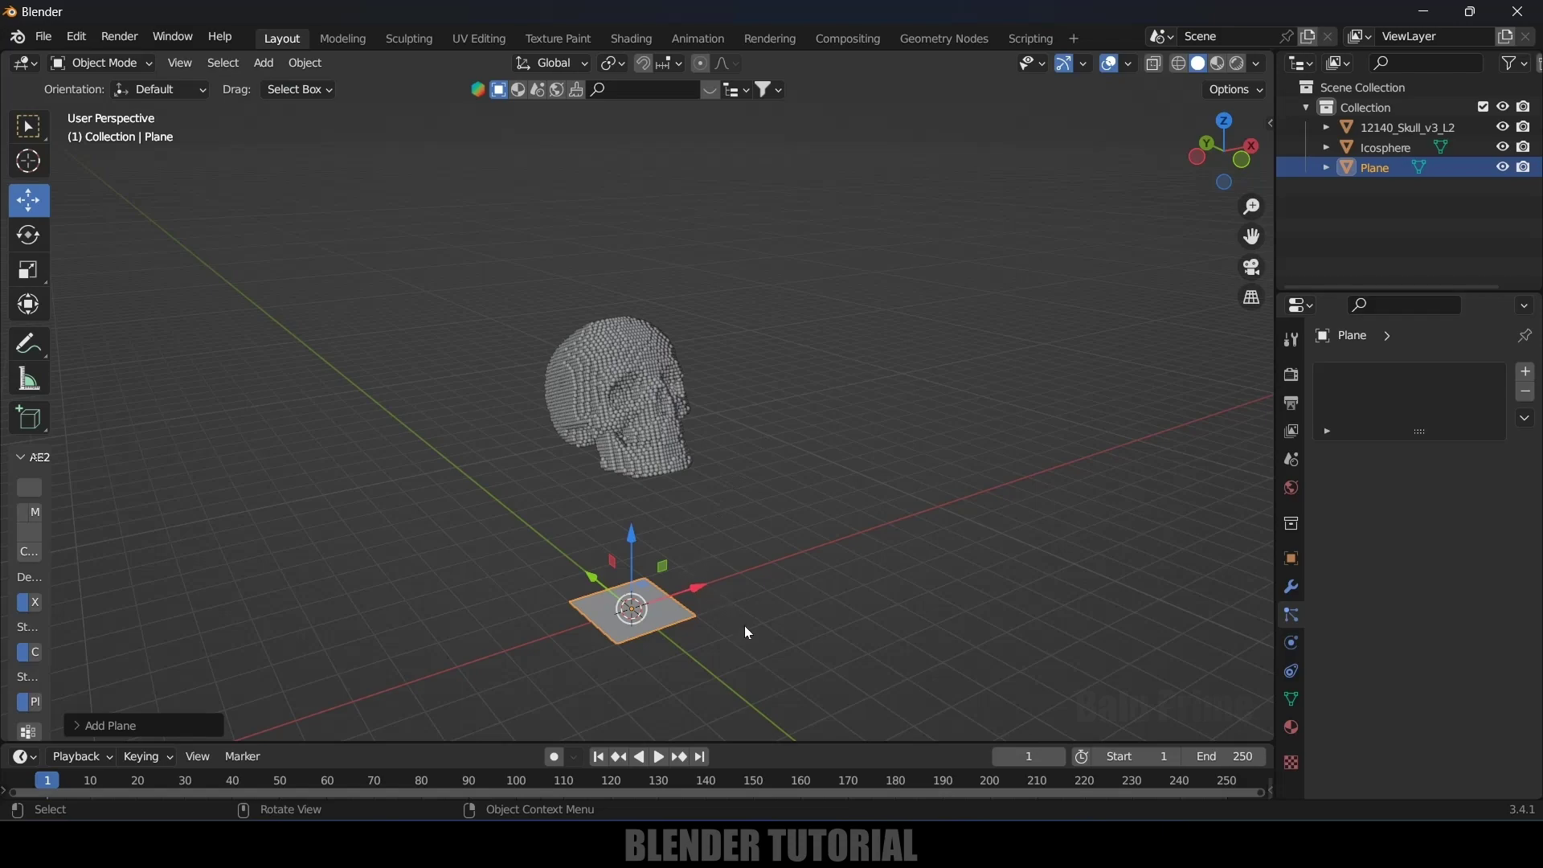
key(s)
click(286, 630)
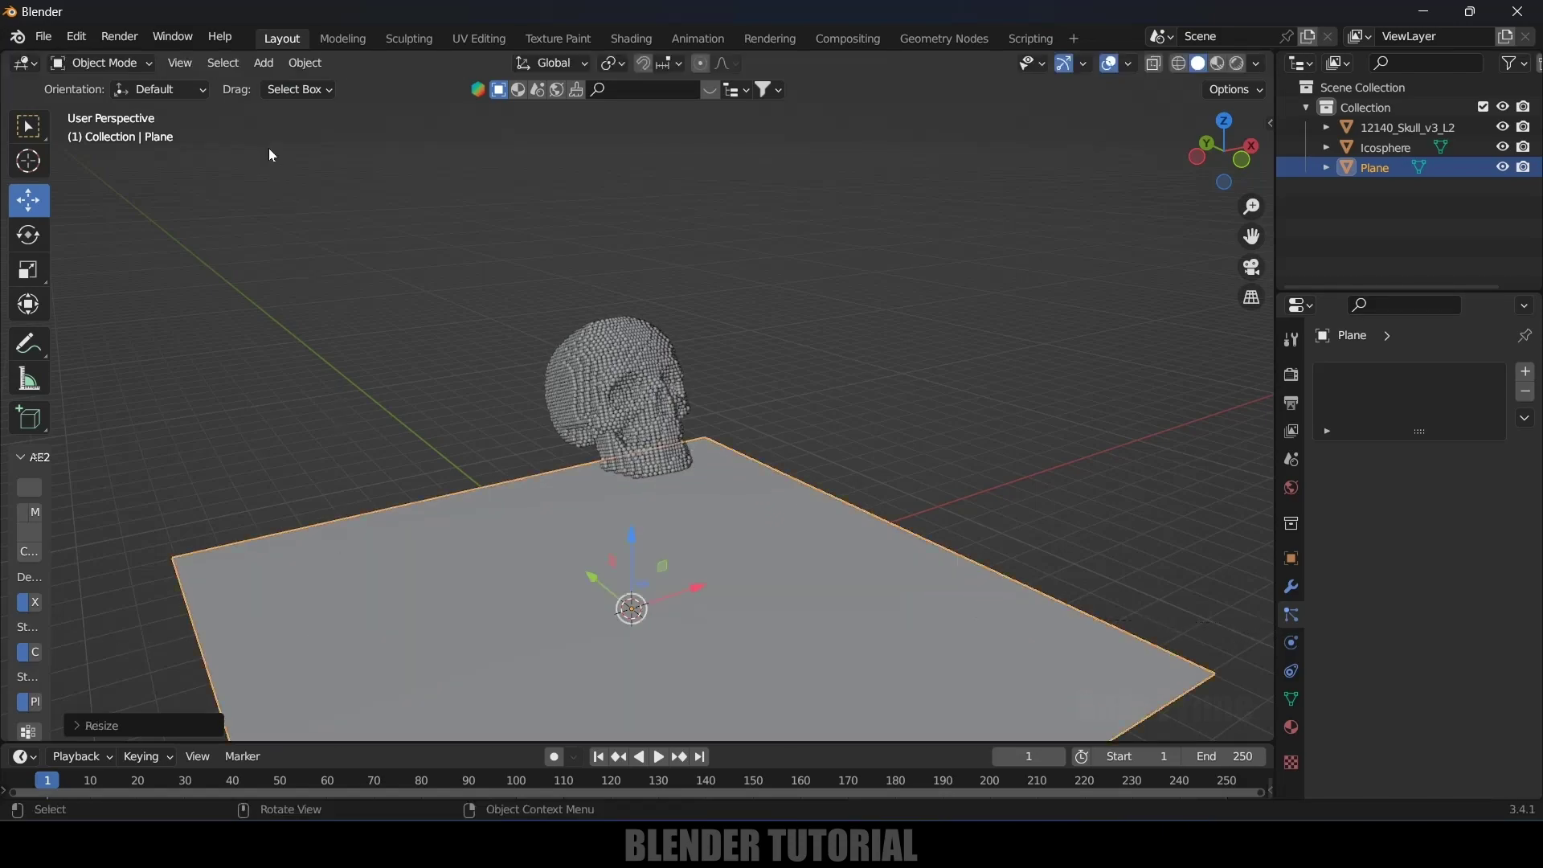
click(310, 63)
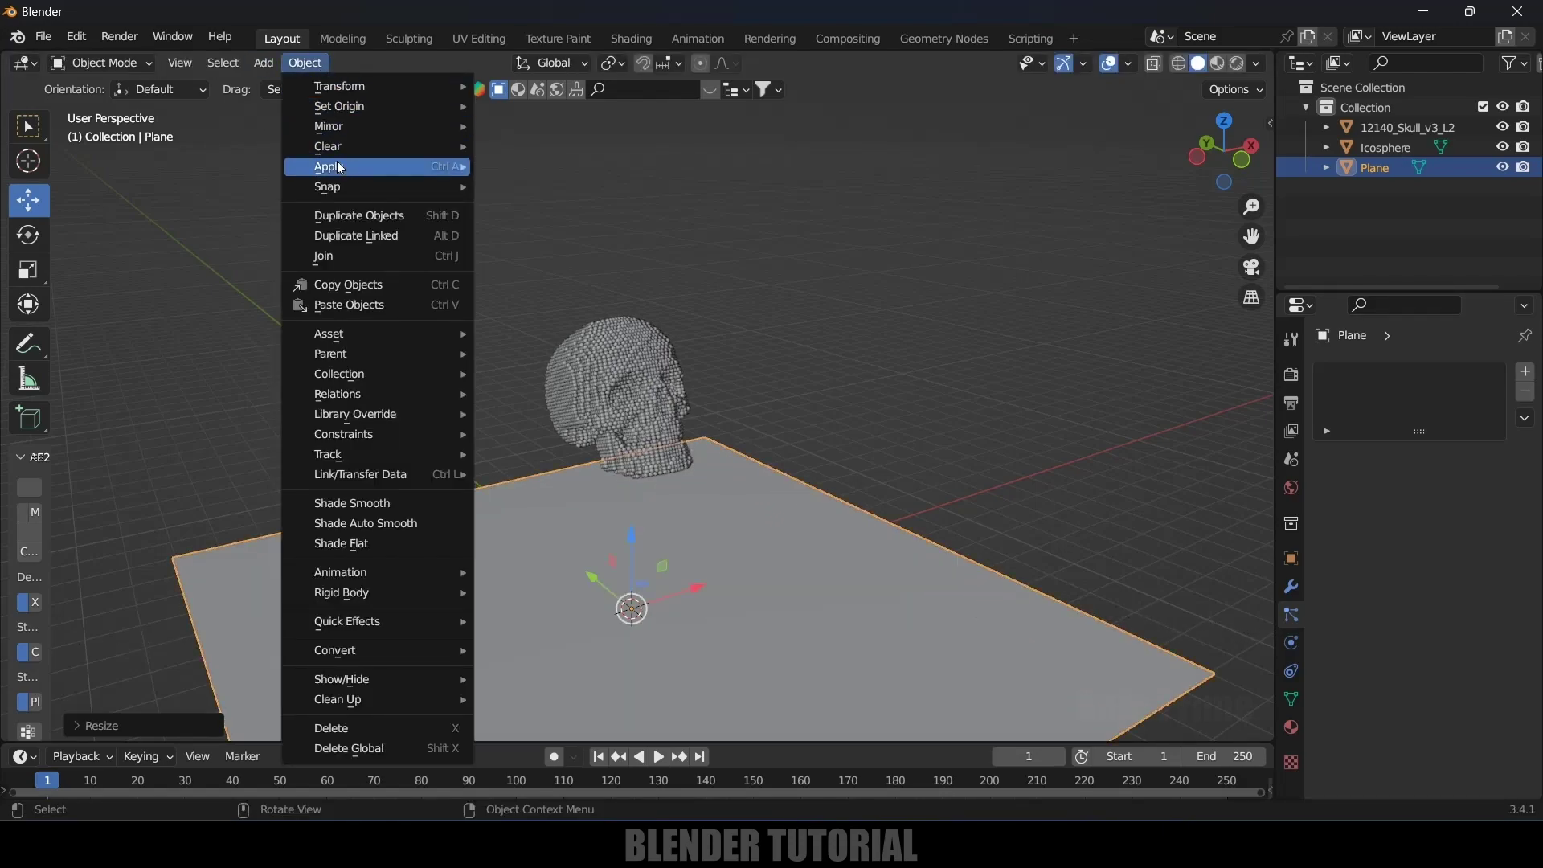
mouse_move(341, 168)
click(579, 201)
- Make the ground plane a collision object with particle friction 0.634
click(978, 273)
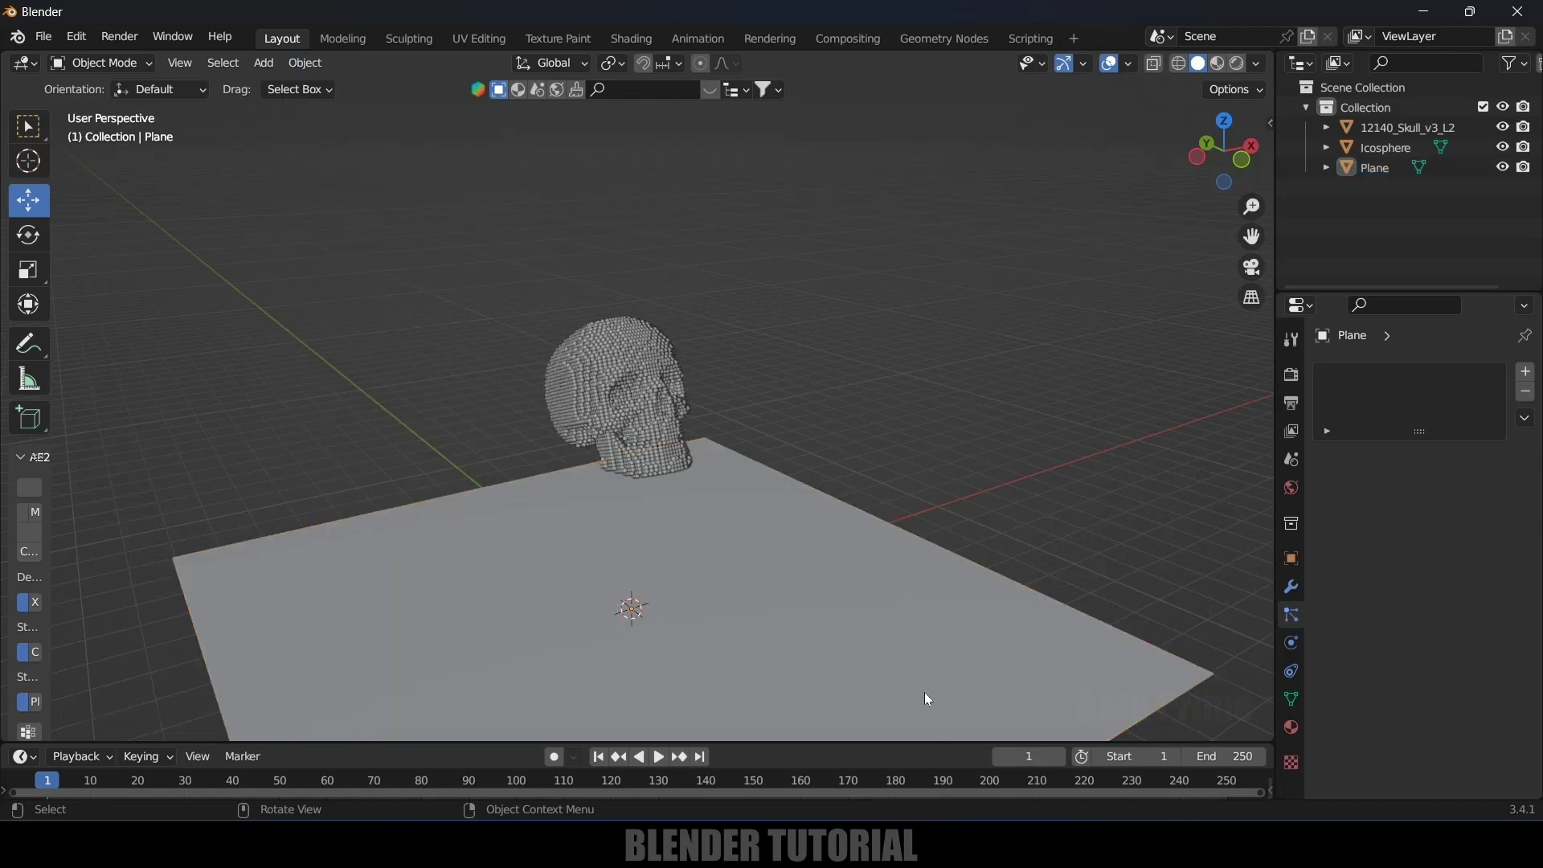
click(929, 700)
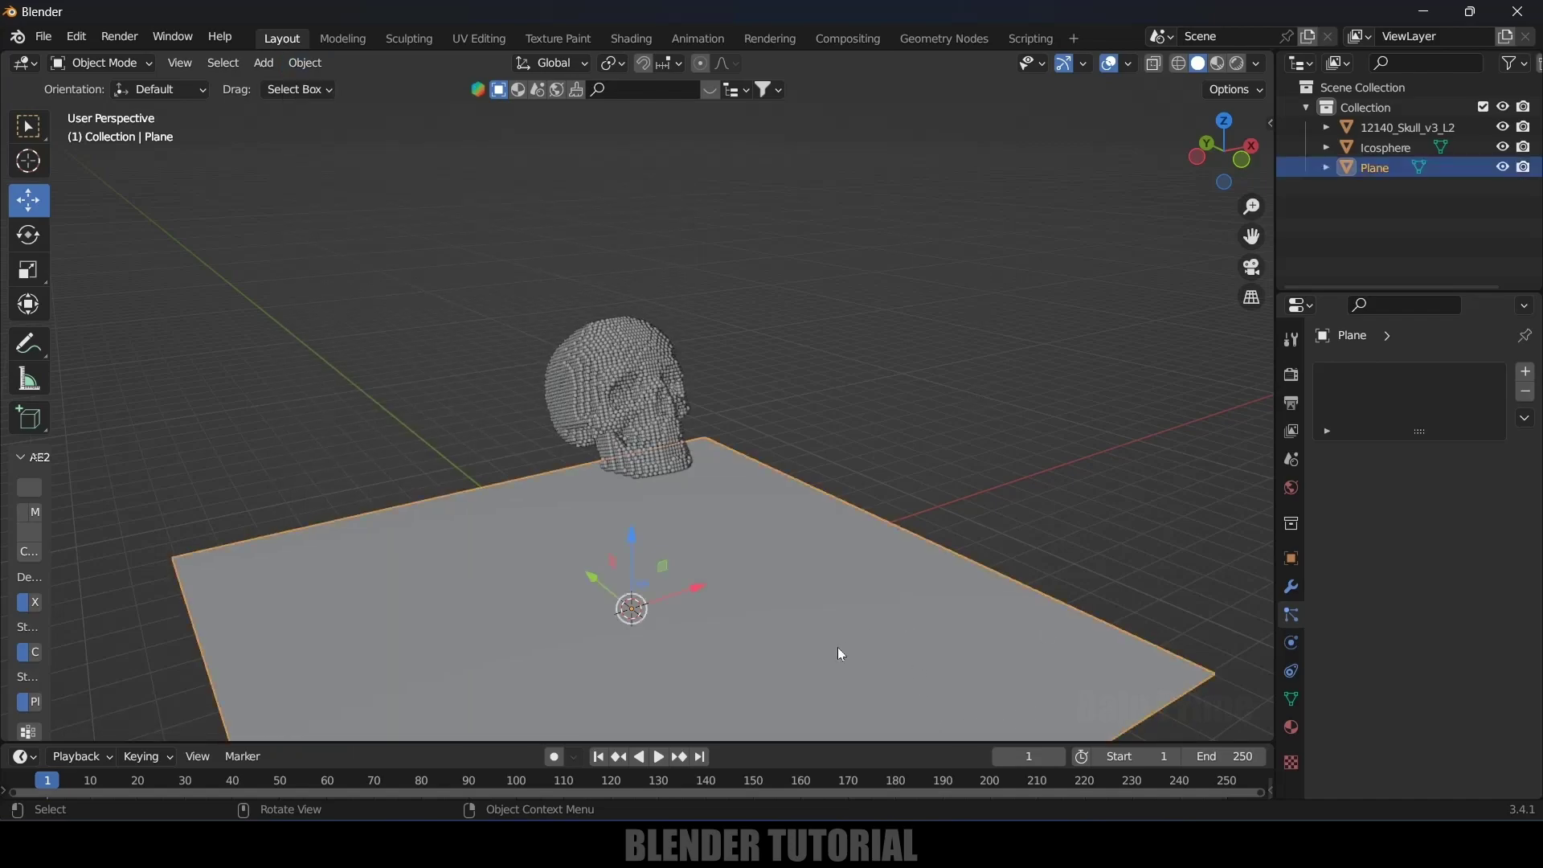
click(1292, 644)
click(1387, 393)
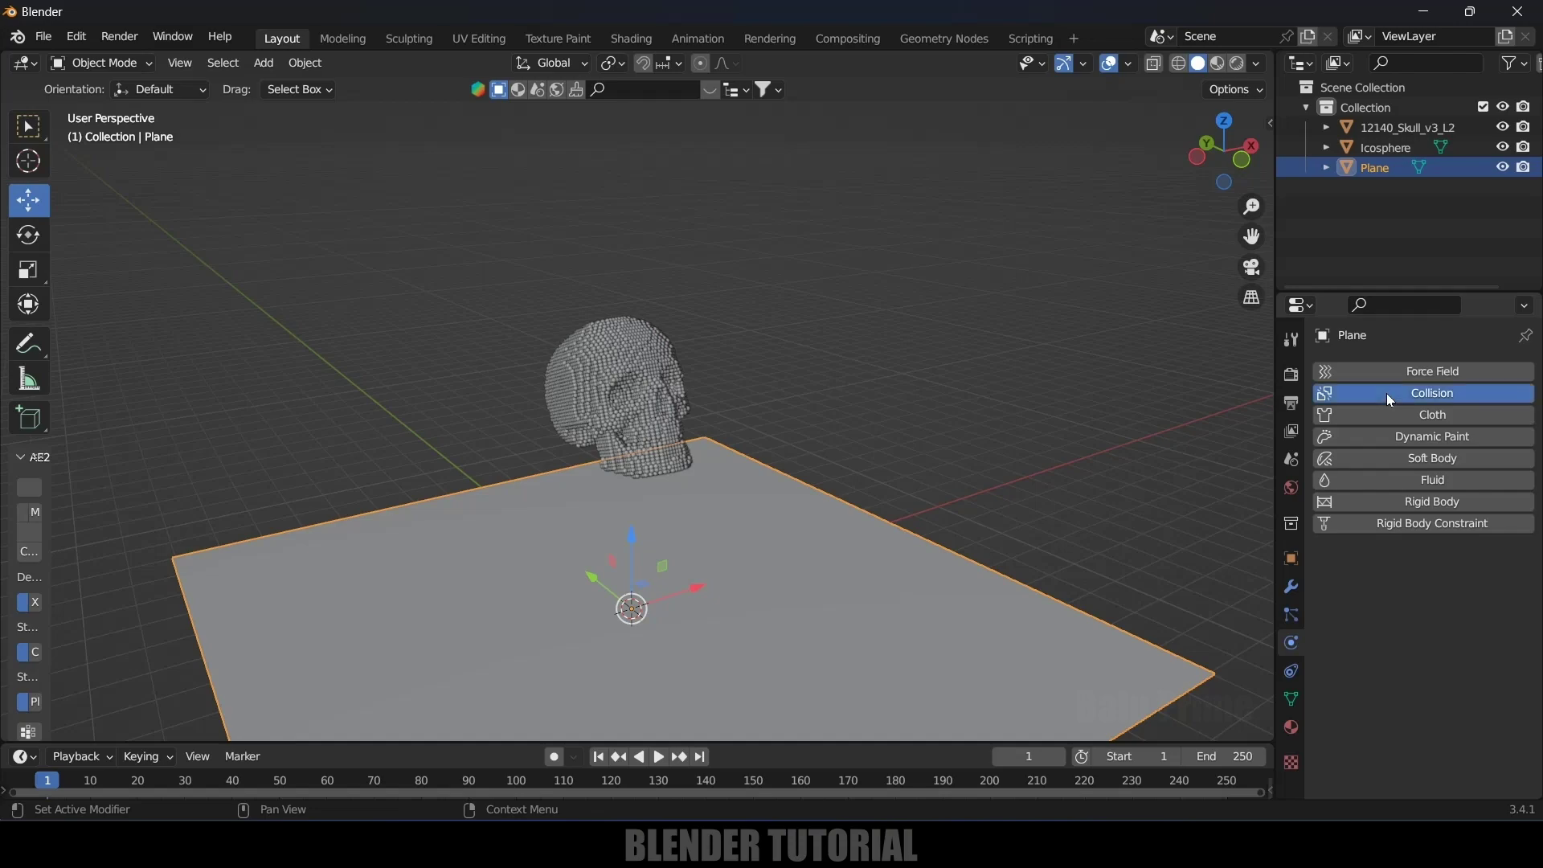
scroll(1366, 675, down, 5)
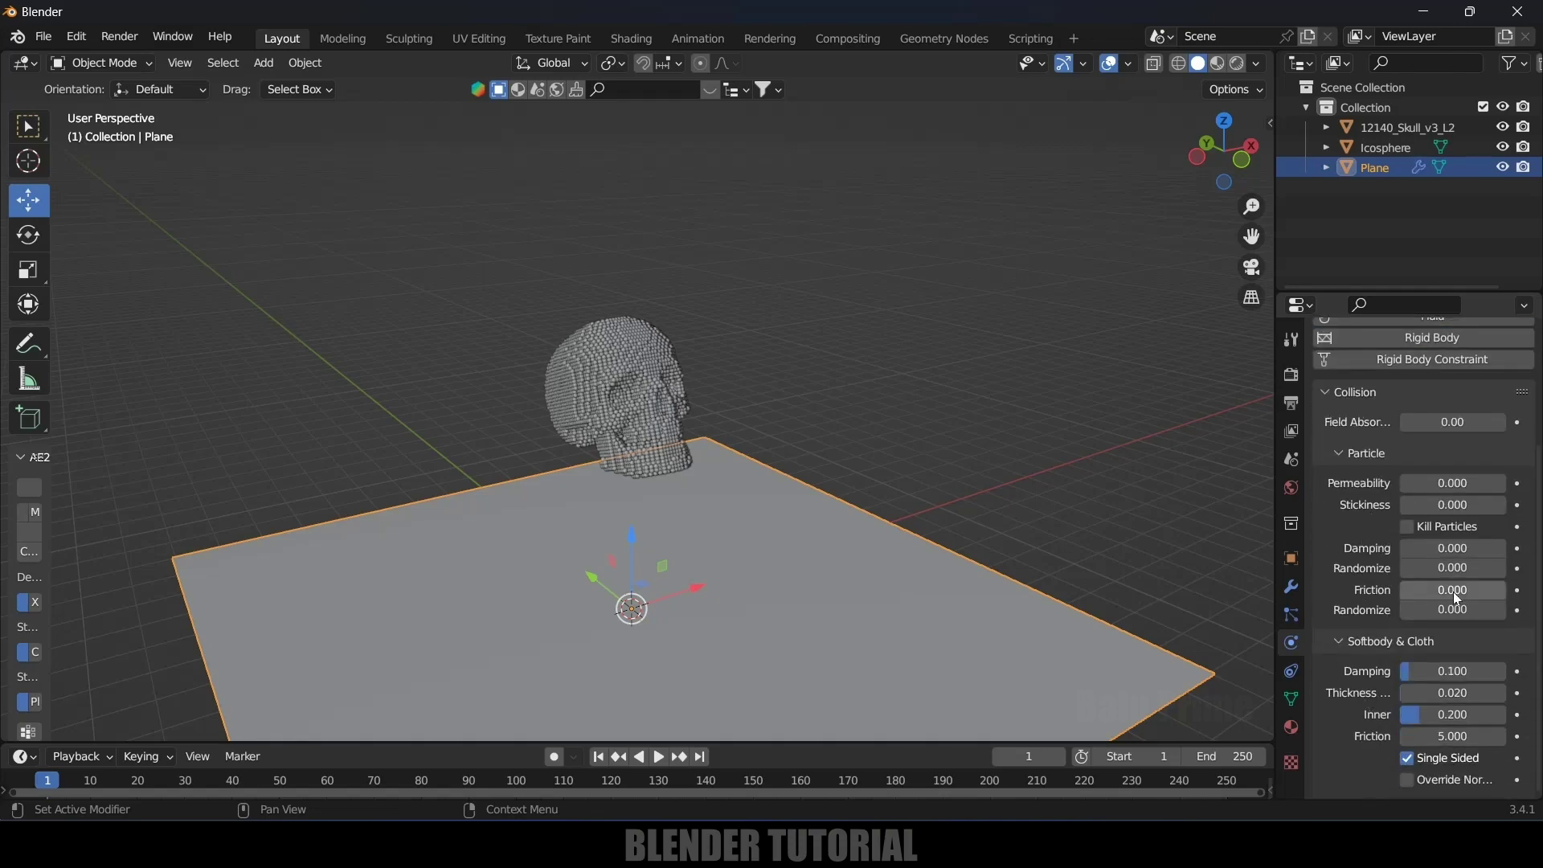
drag(1433, 590, 1466, 590)
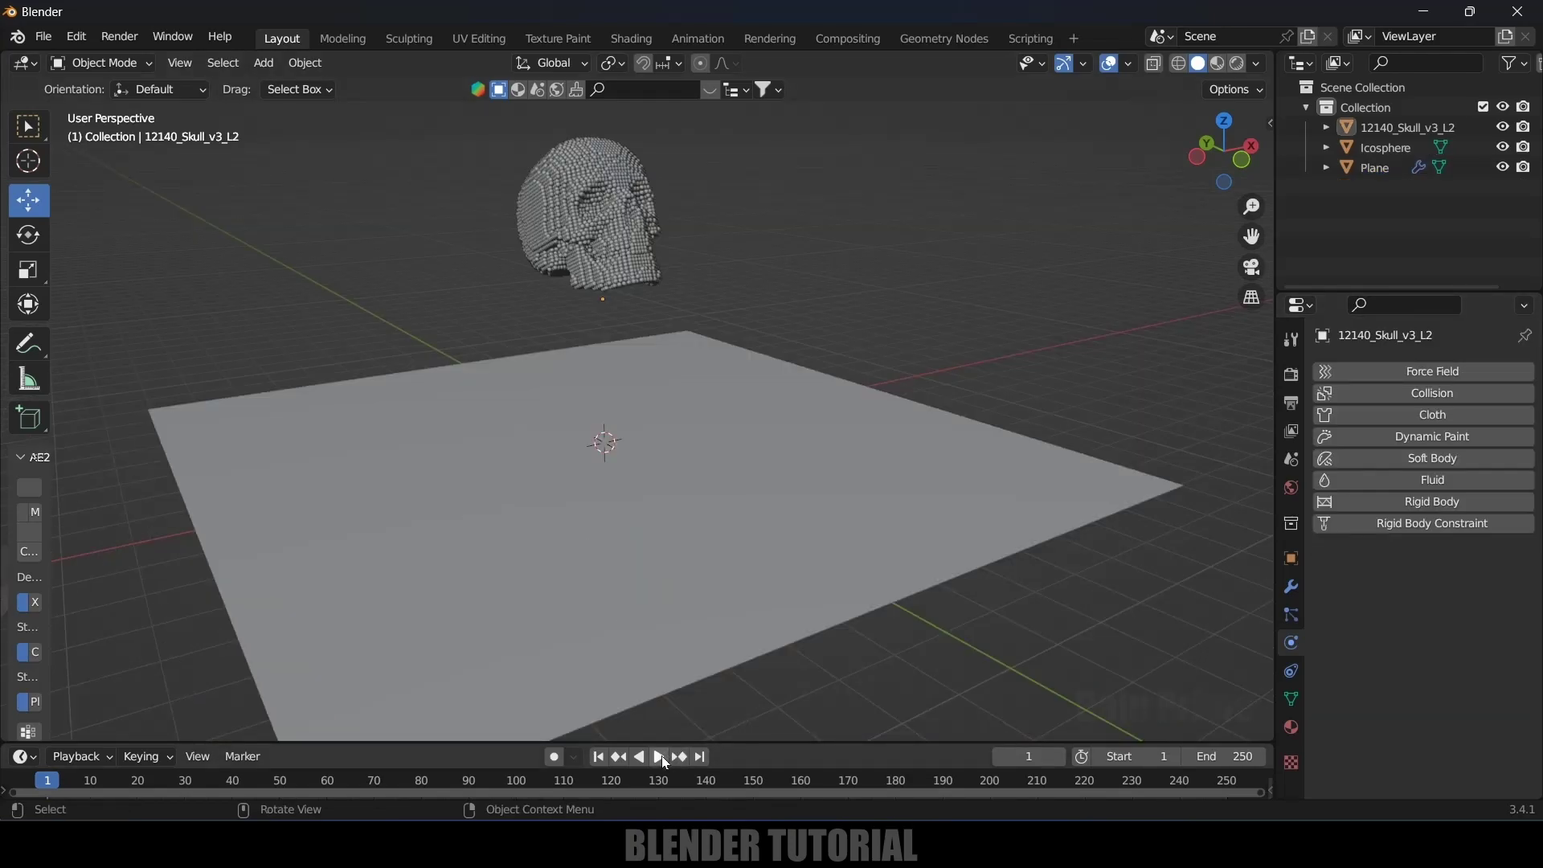
click(661, 757)
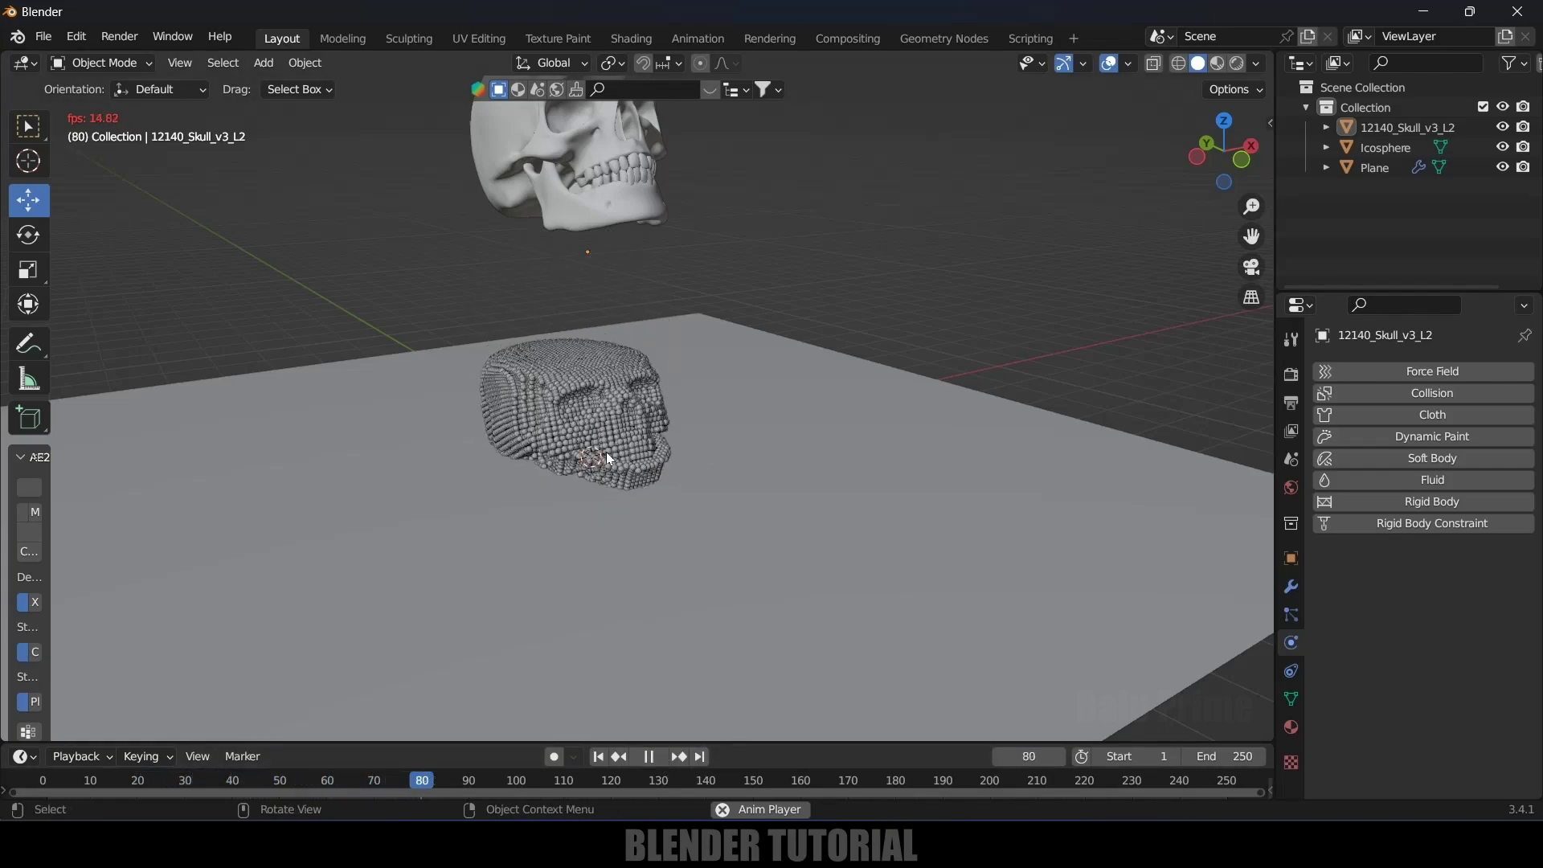
click(650, 757)
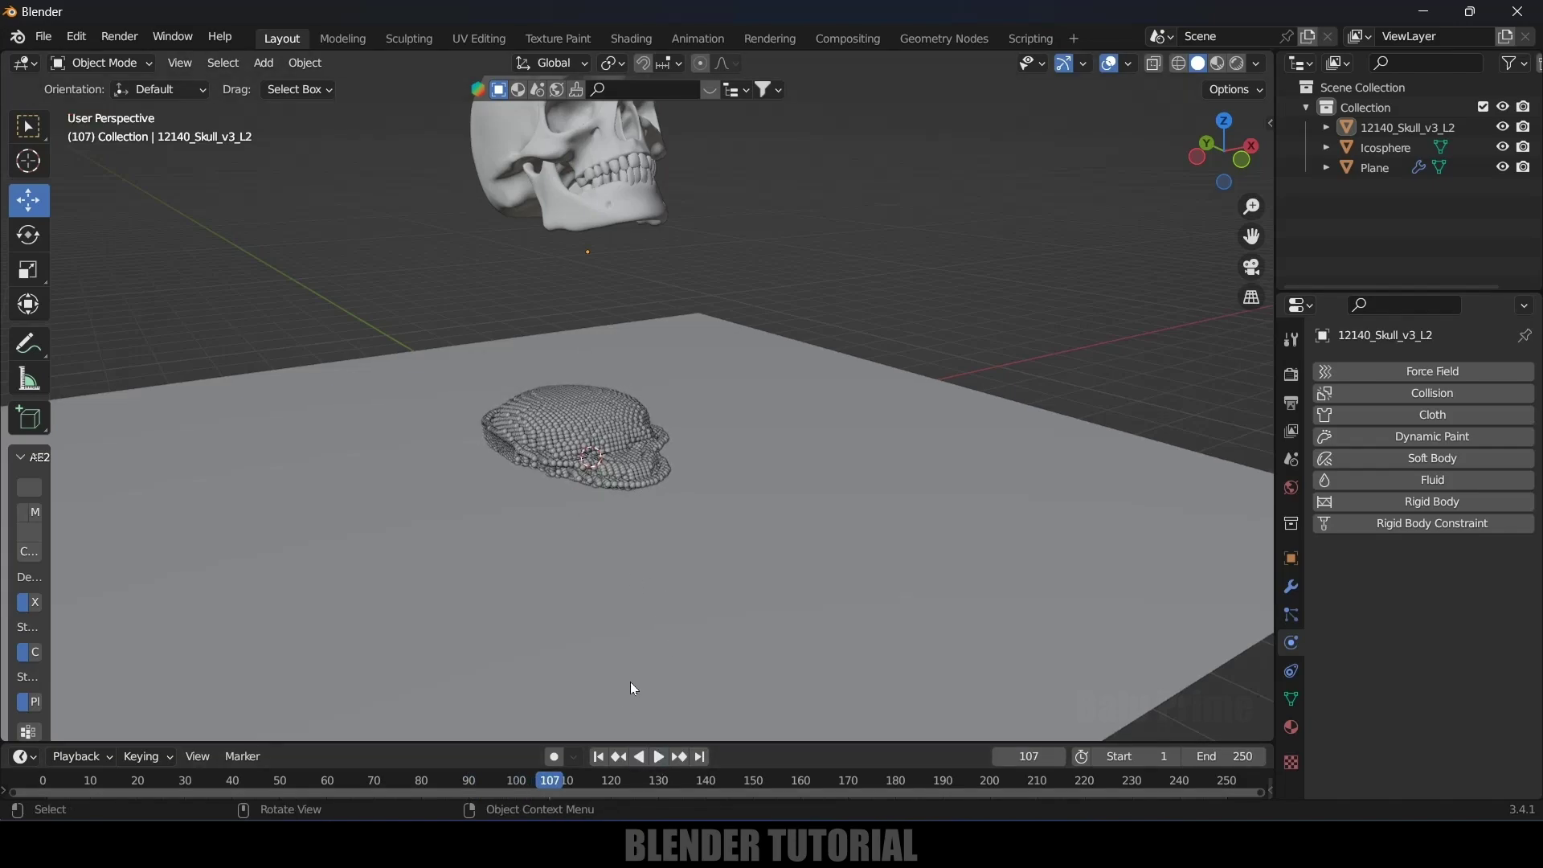
click(596, 758)
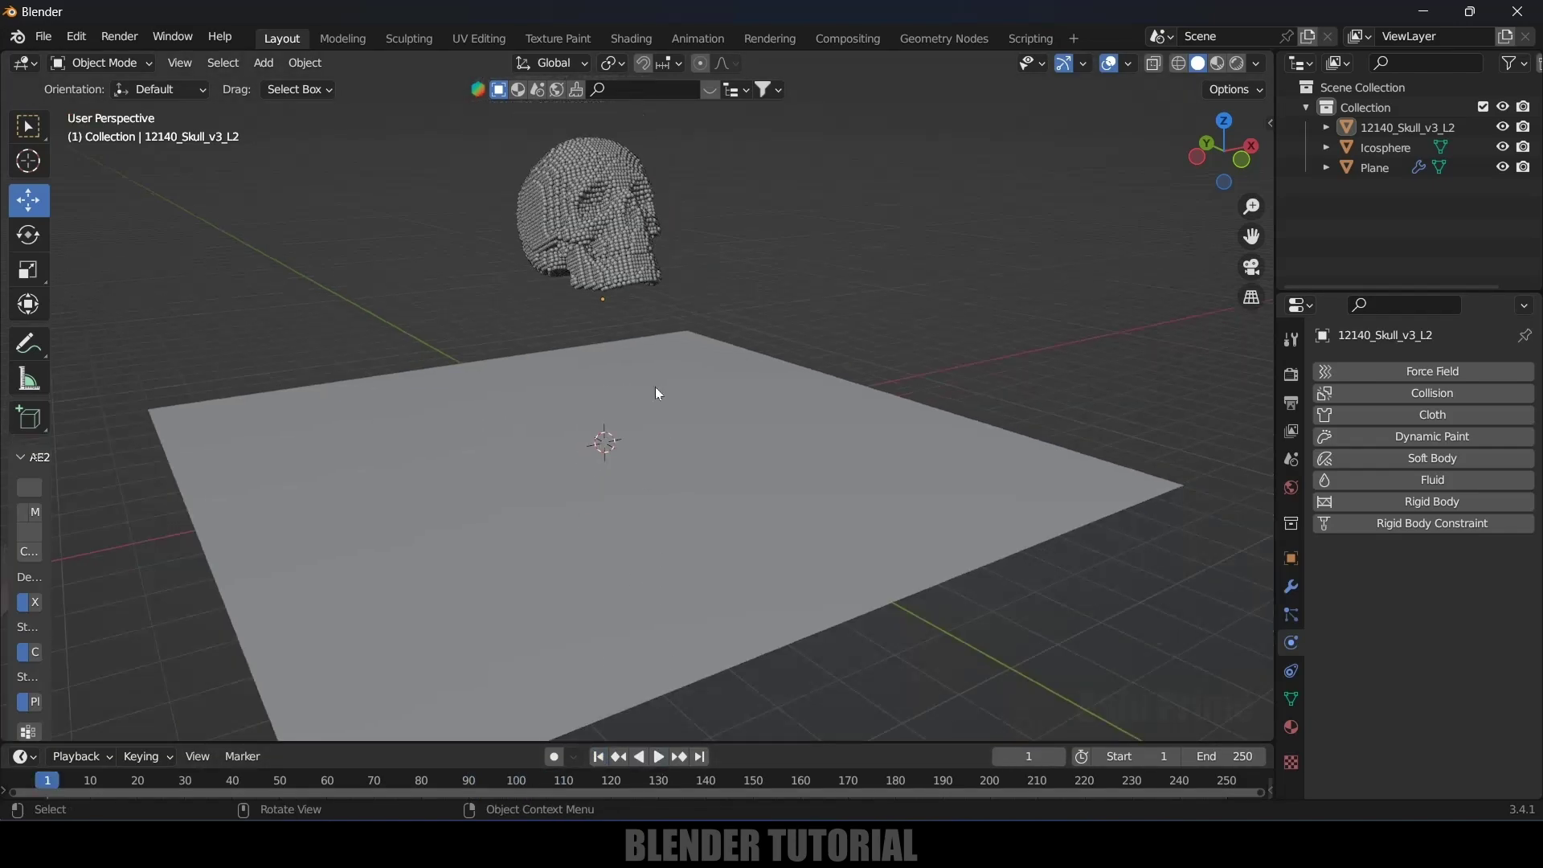
click(644, 196)
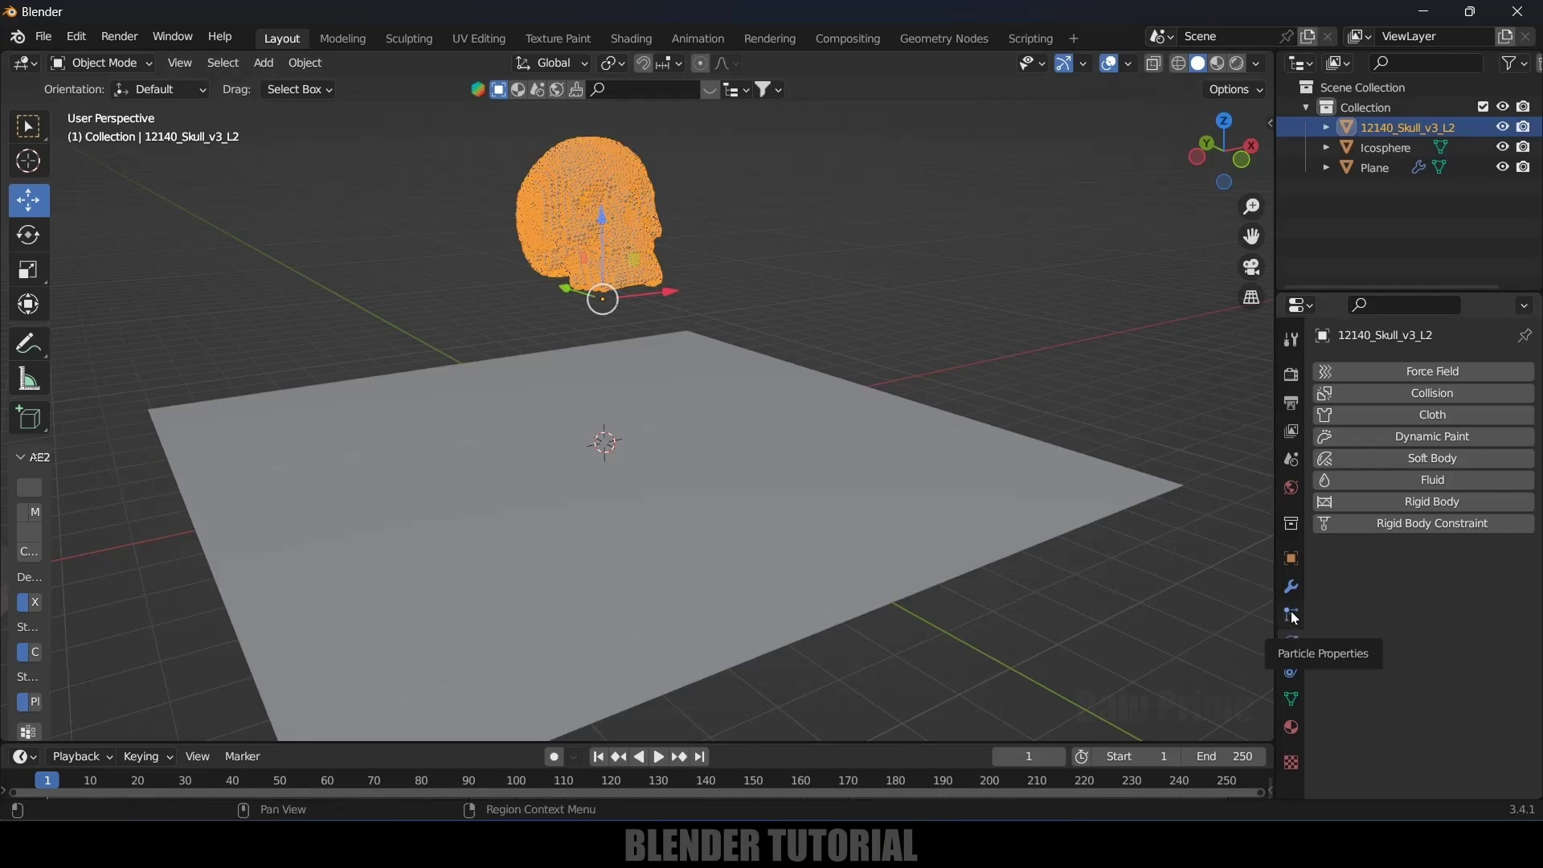
- Activate Self Collision in the skull's Molecular Collision panel and expand Links
click(1291, 615)
scroll(1356, 649, down, 15)
scroll(1356, 650, down, 15)
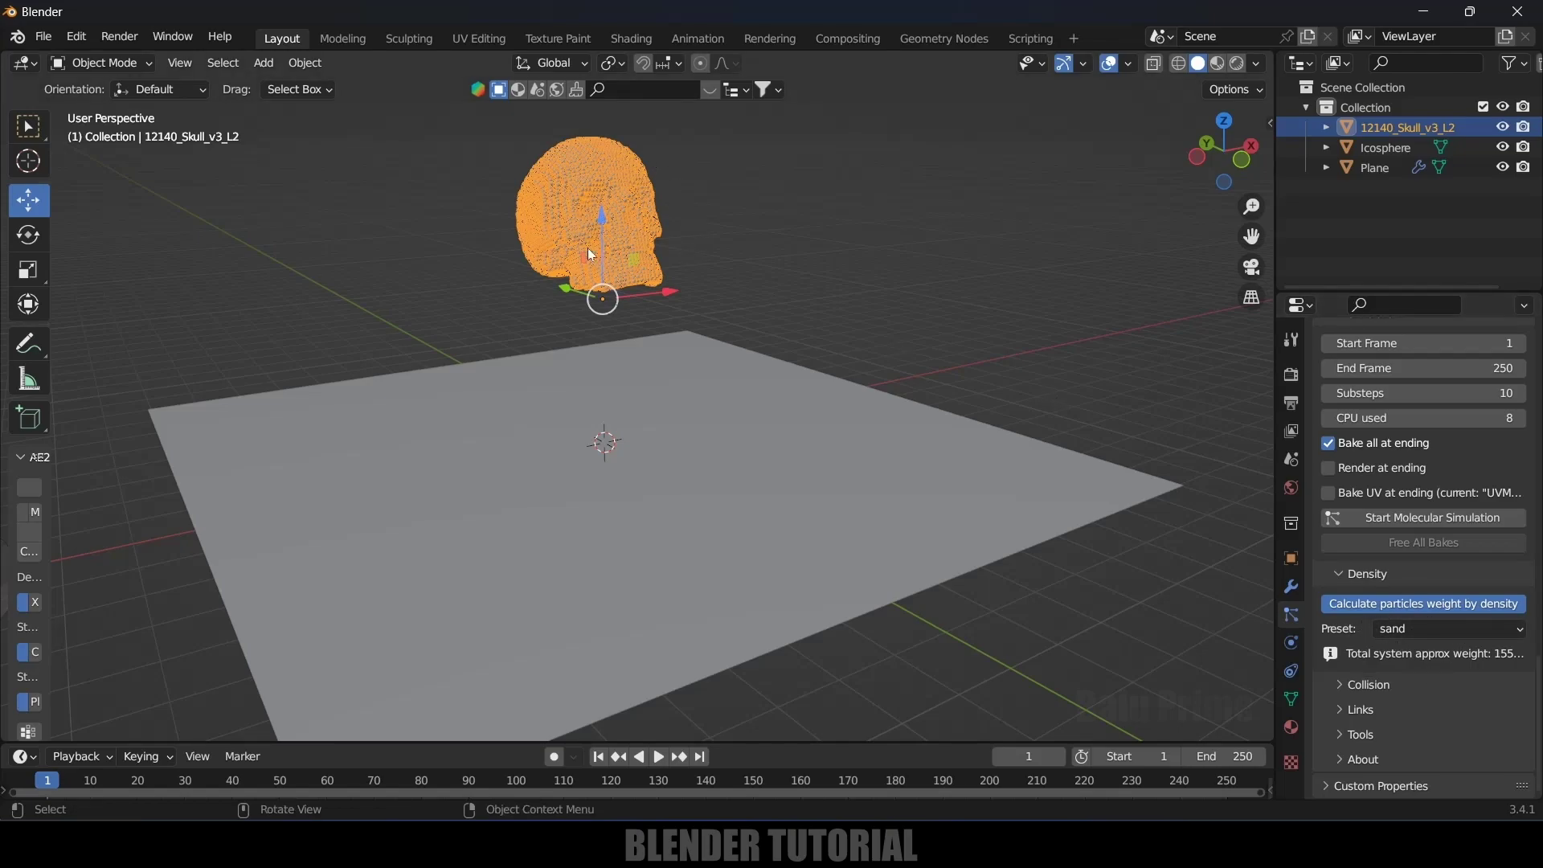
click(1340, 685)
scroll(1338, 681, down, 2)
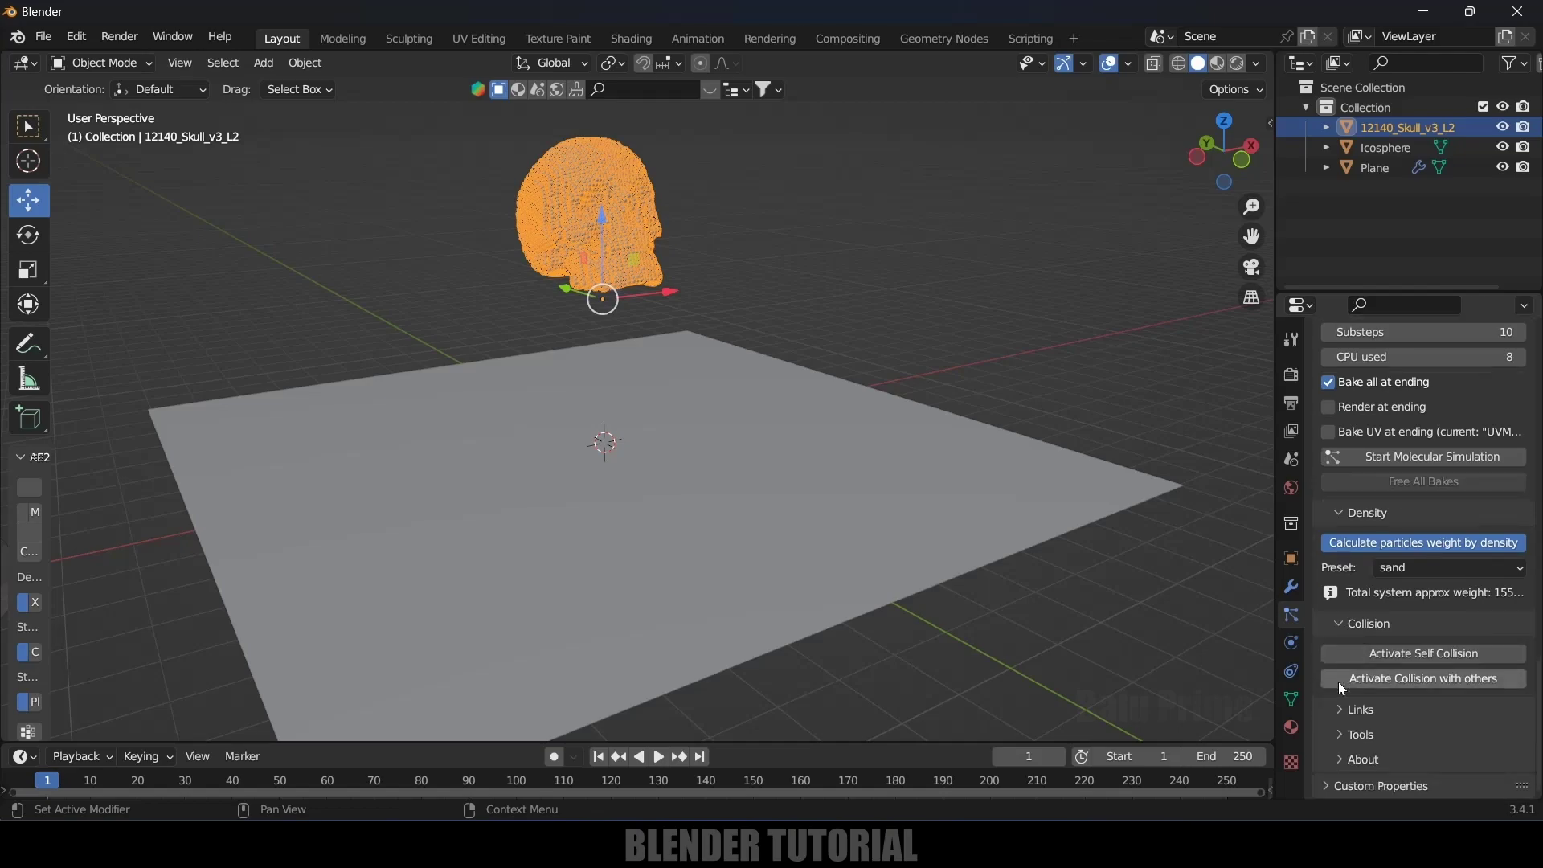
click(1450, 664)
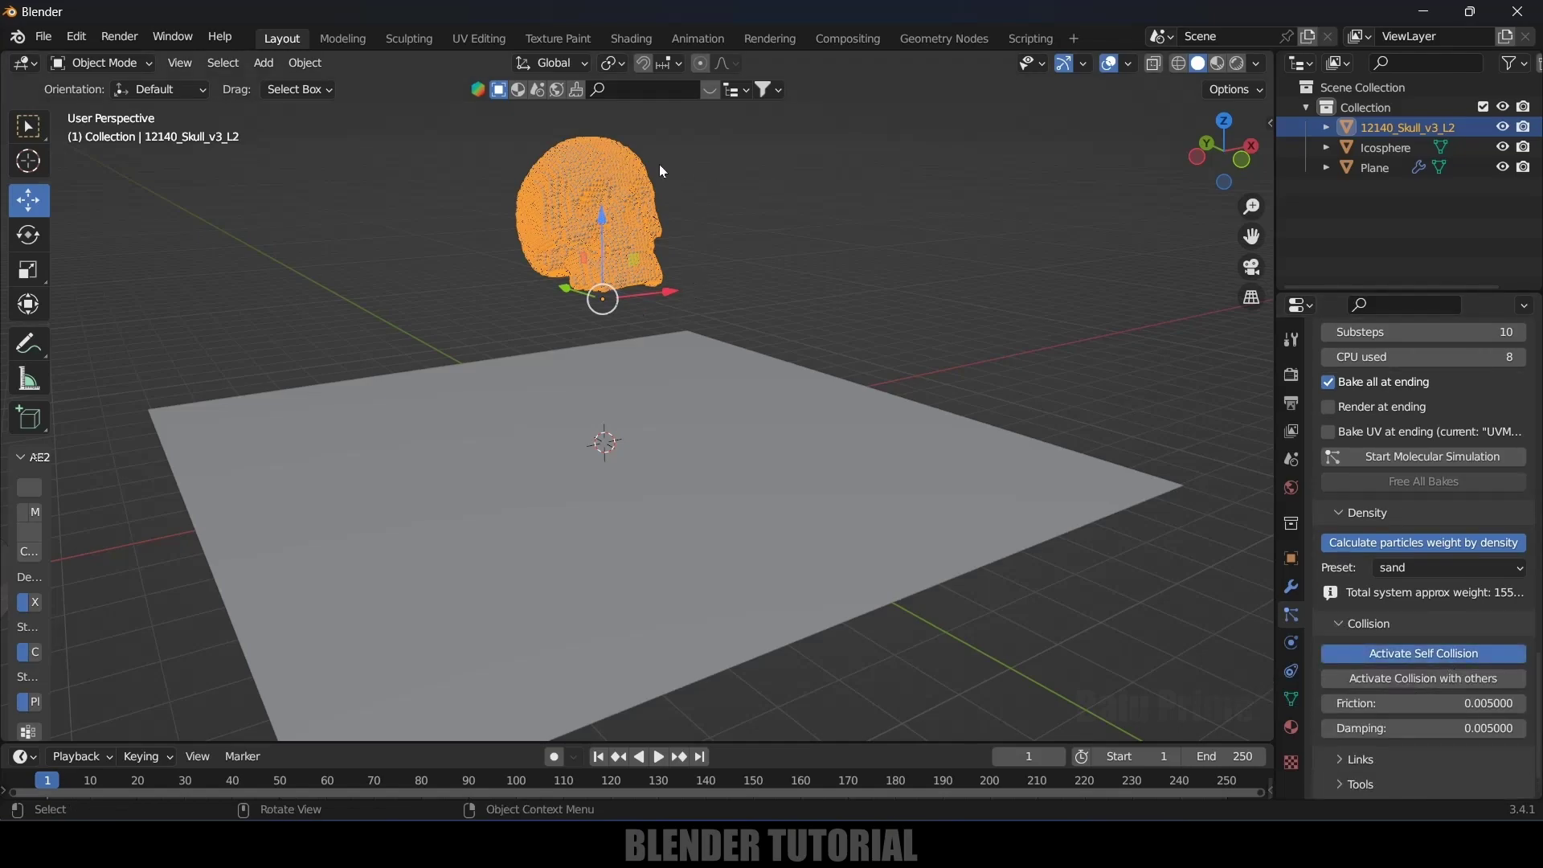
scroll(1407, 751, down, 2)
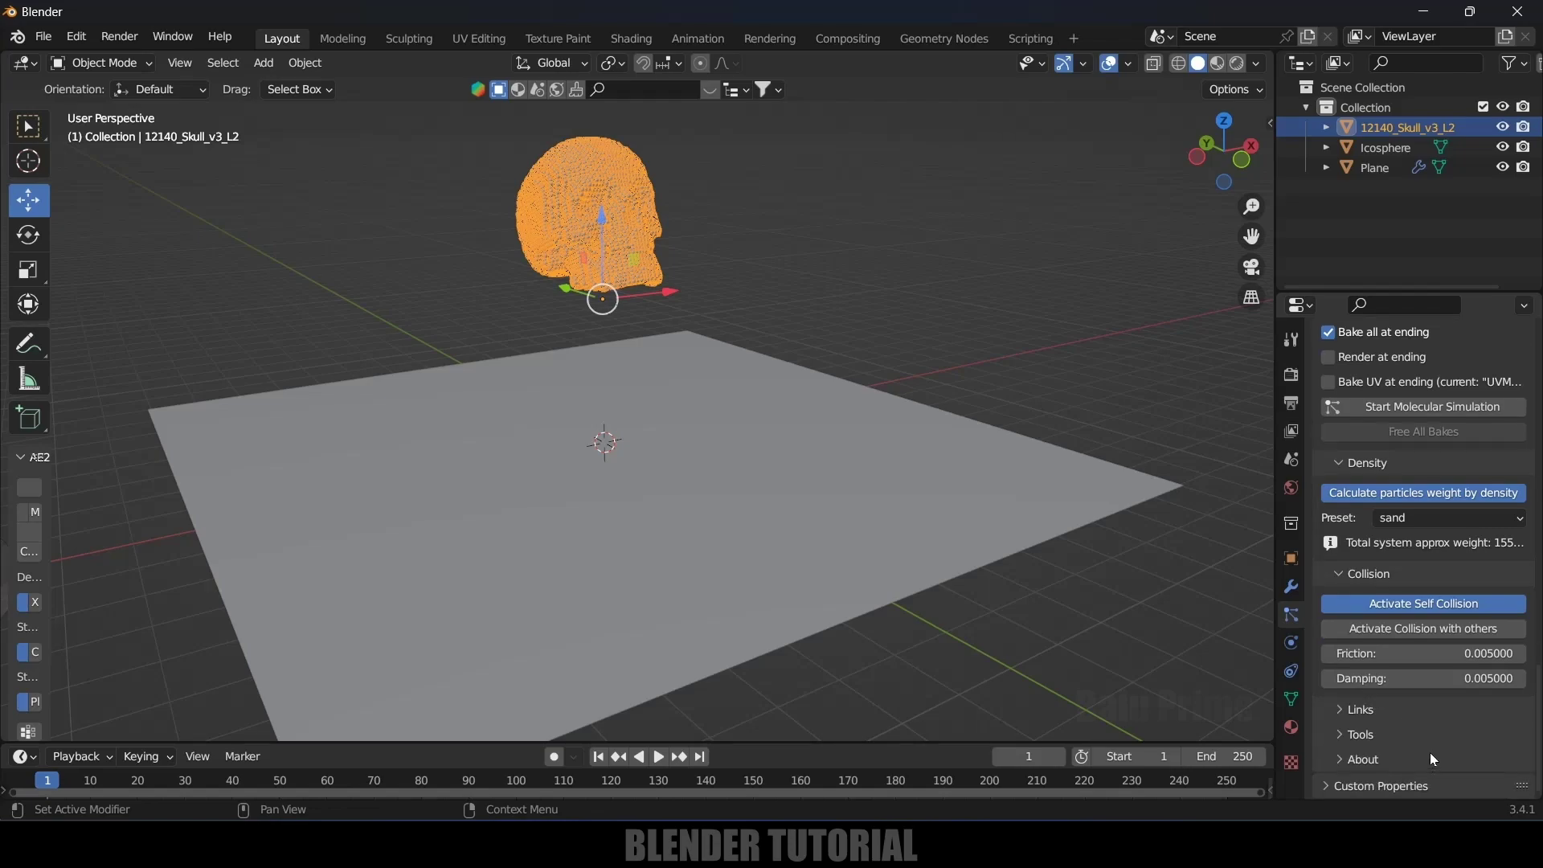
click(1342, 711)
scroll(1341, 712, down, 4)
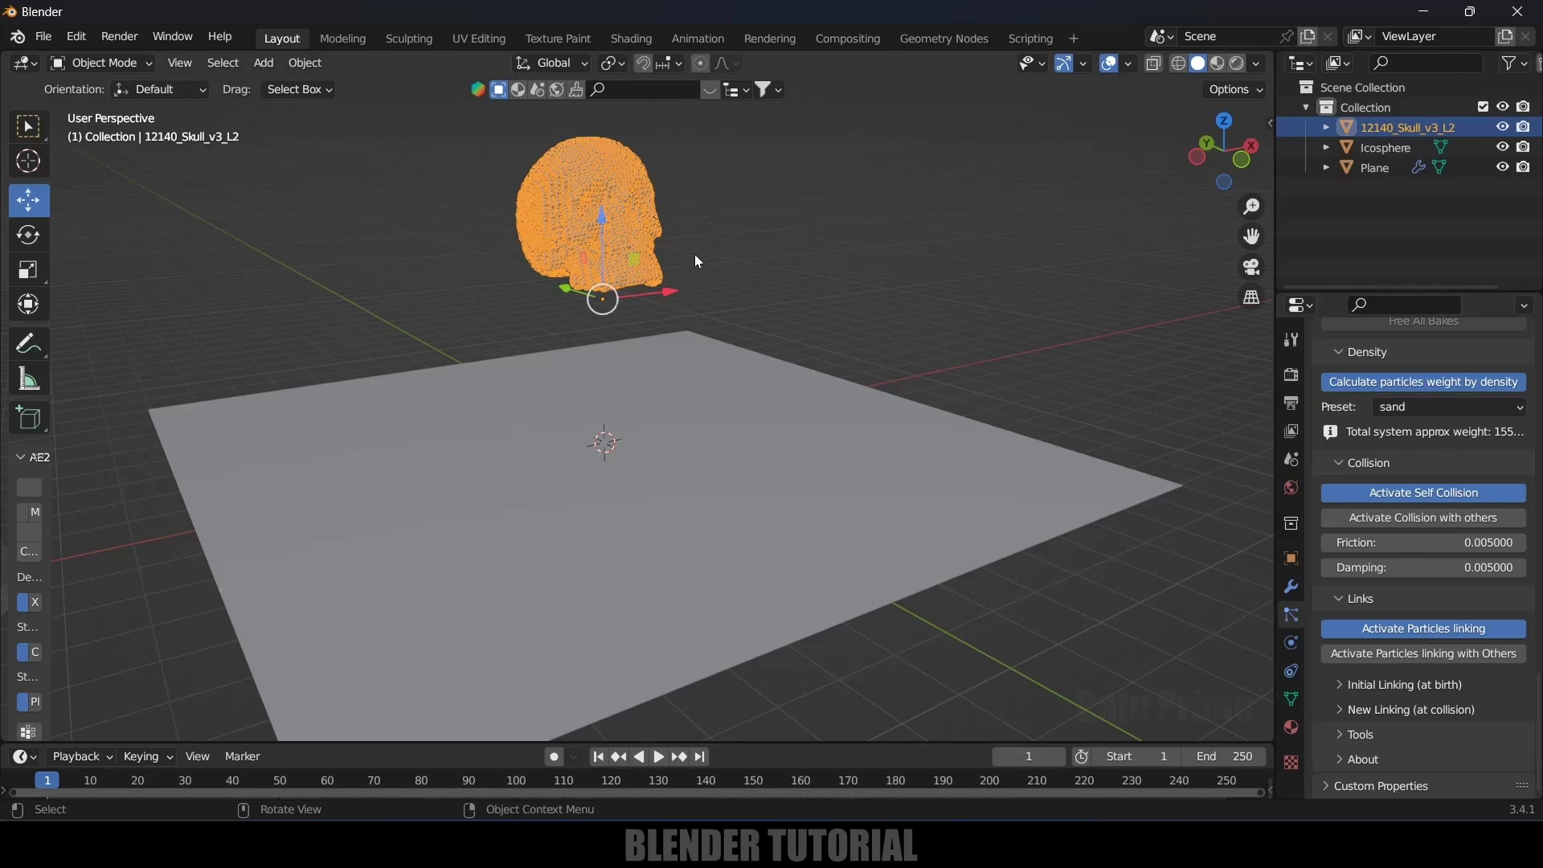
- Raise the skull particles' Initial Linking relative search length from 1.0 to 2.5
click(1351, 688)
scroll(1367, 668, down, 4)
click(1370, 586)
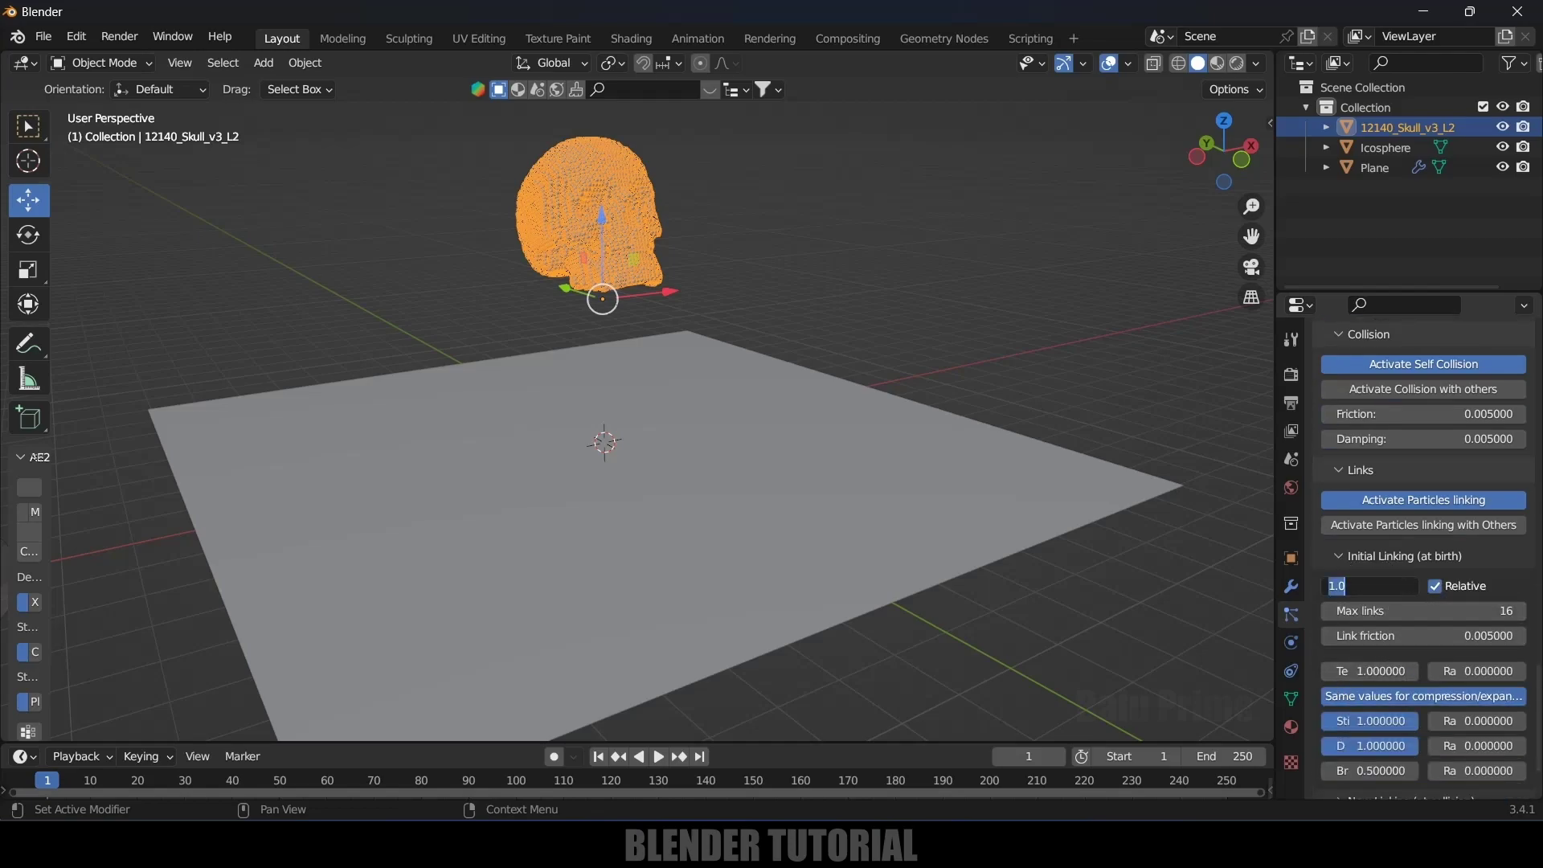
text(2.5)
key(Return)
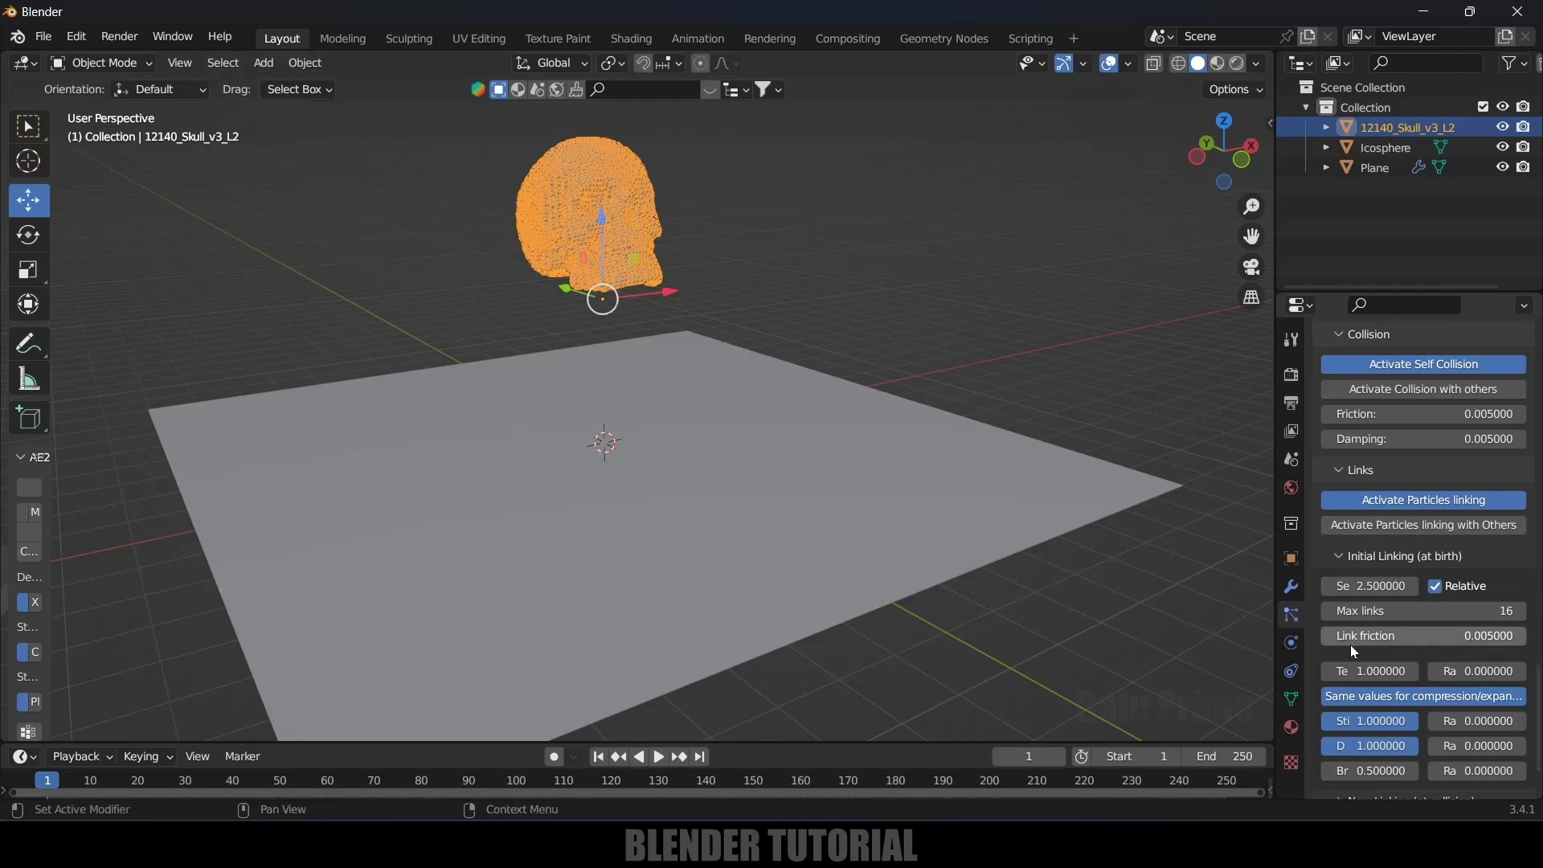
scroll(1350, 645, down, 3)
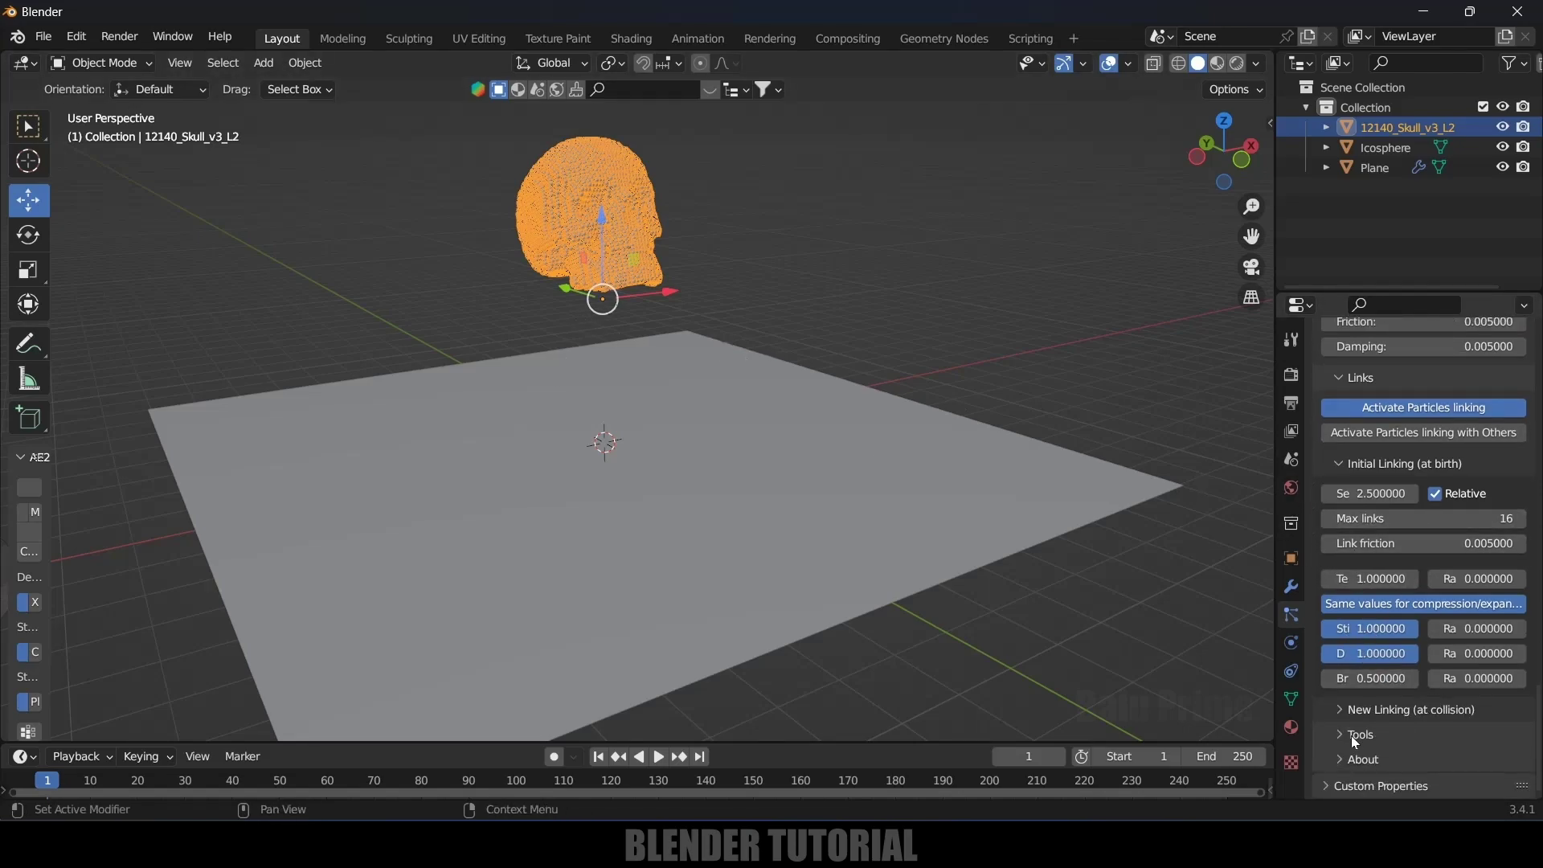
- Expand the New Linking options and start the molecular simulation bake
click(1342, 710)
scroll(1342, 714, down, 4)
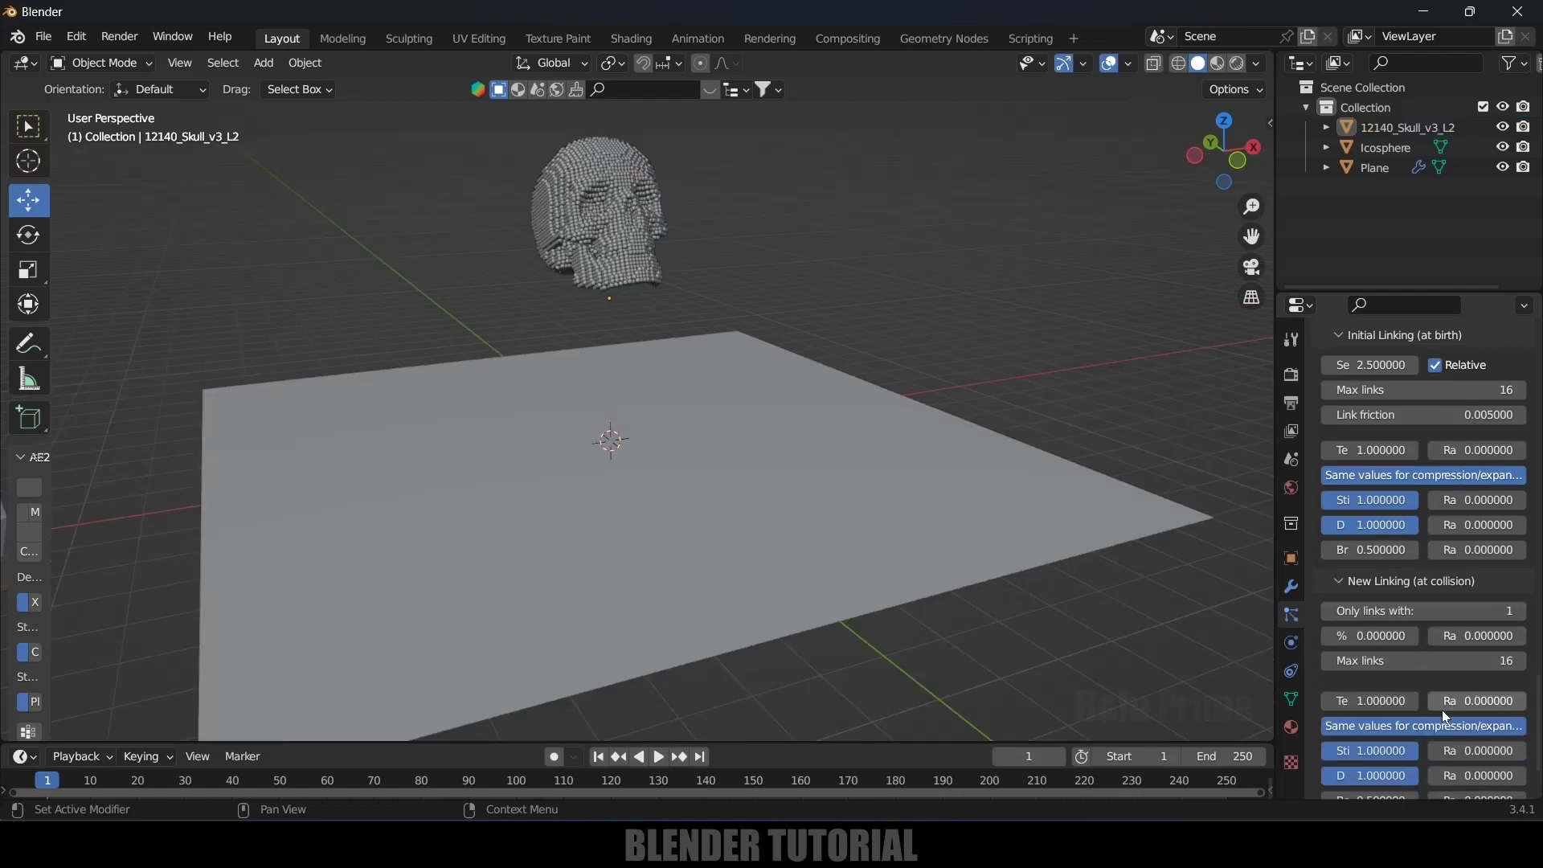
scroll(1442, 710, down, 2)
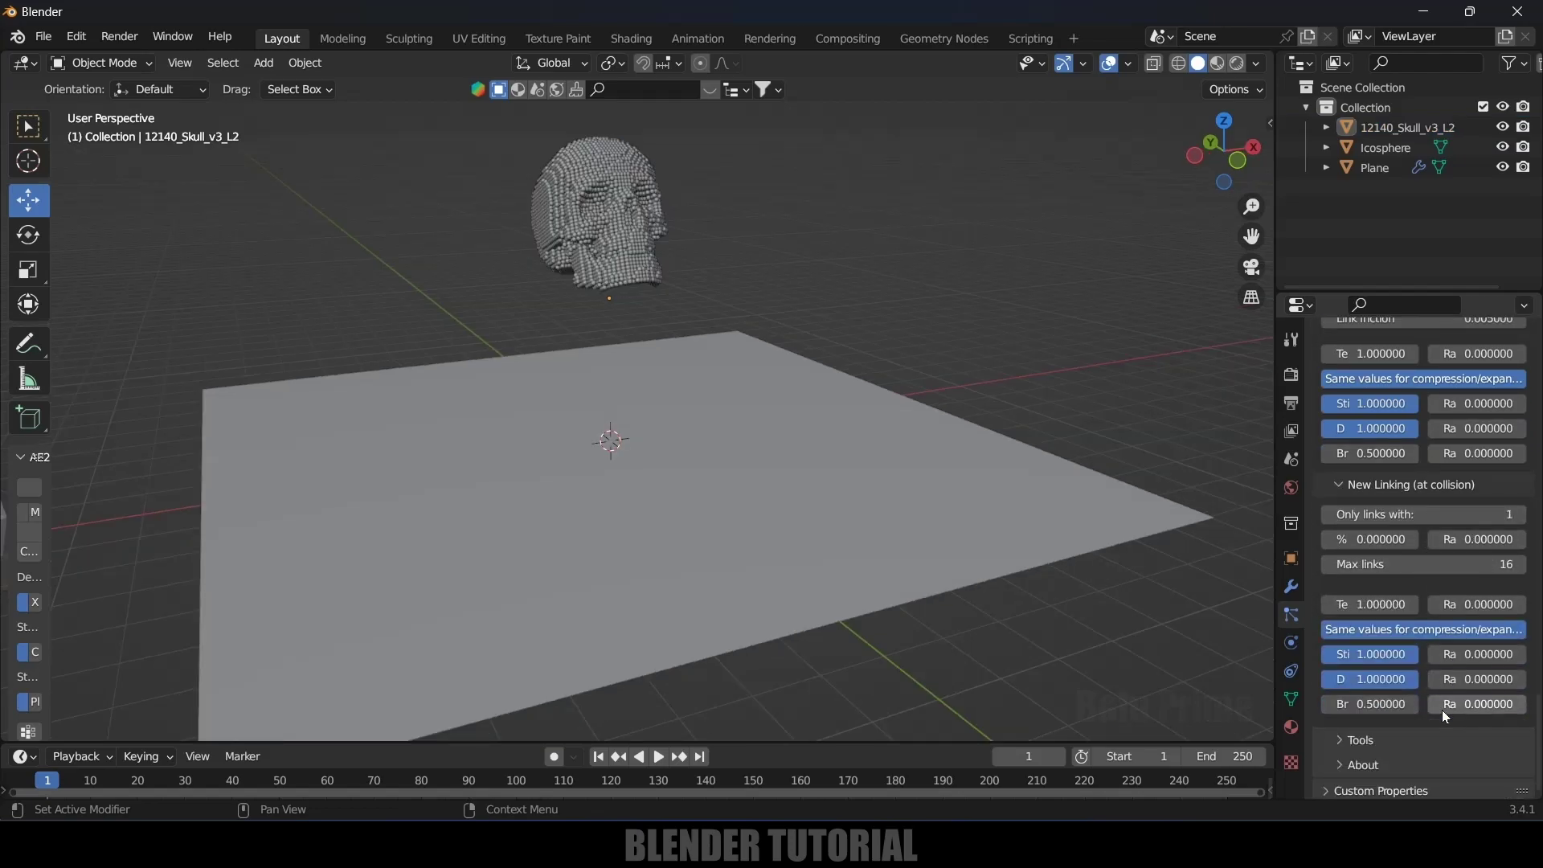
scroll(1442, 710, up, 12)
scroll(1443, 712, up, 6)
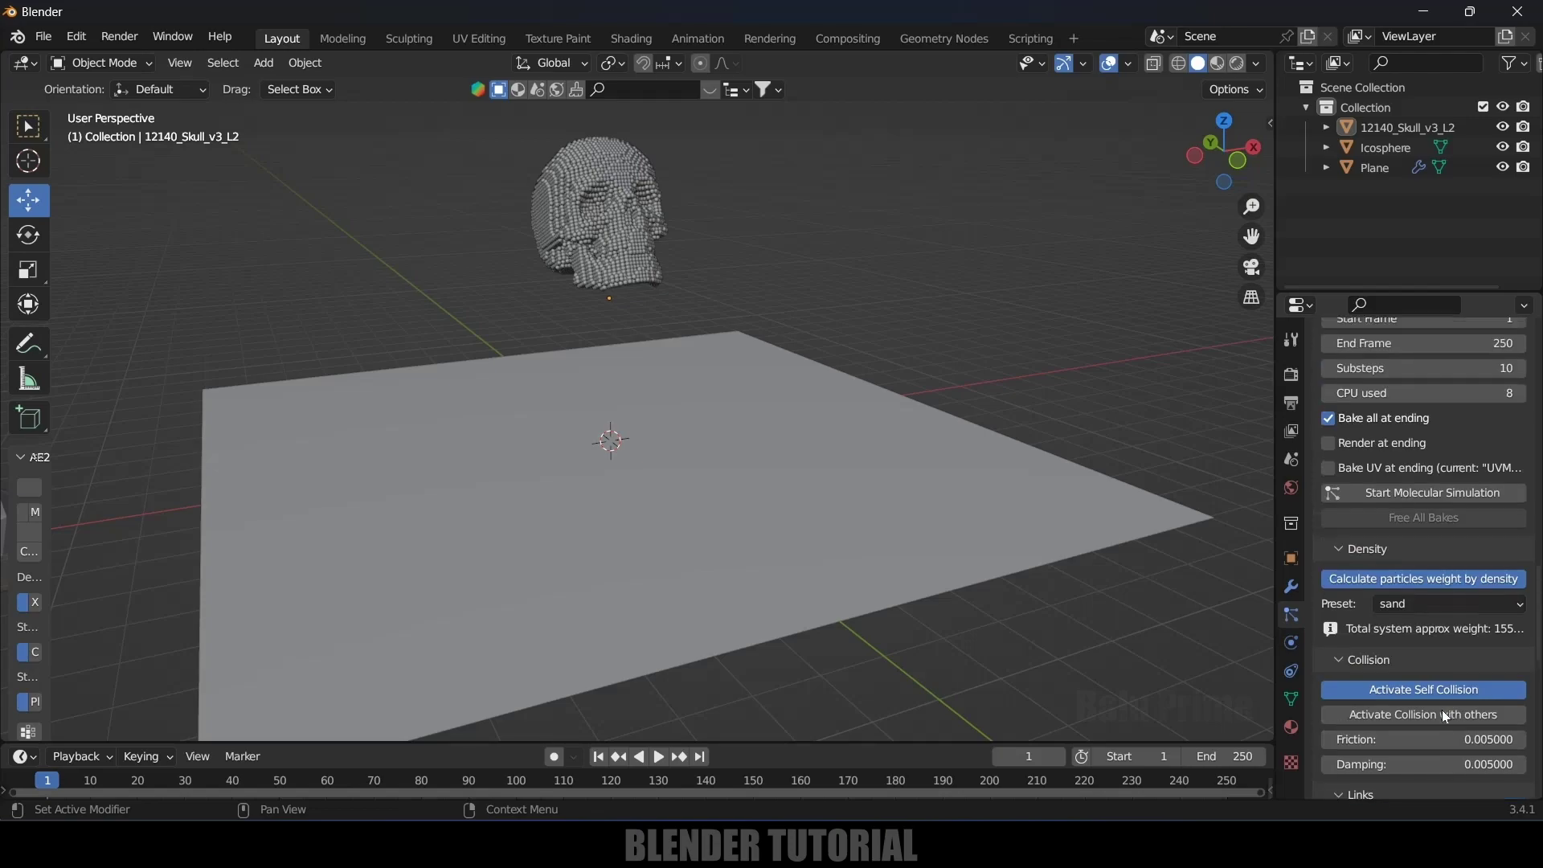
click(1436, 494)
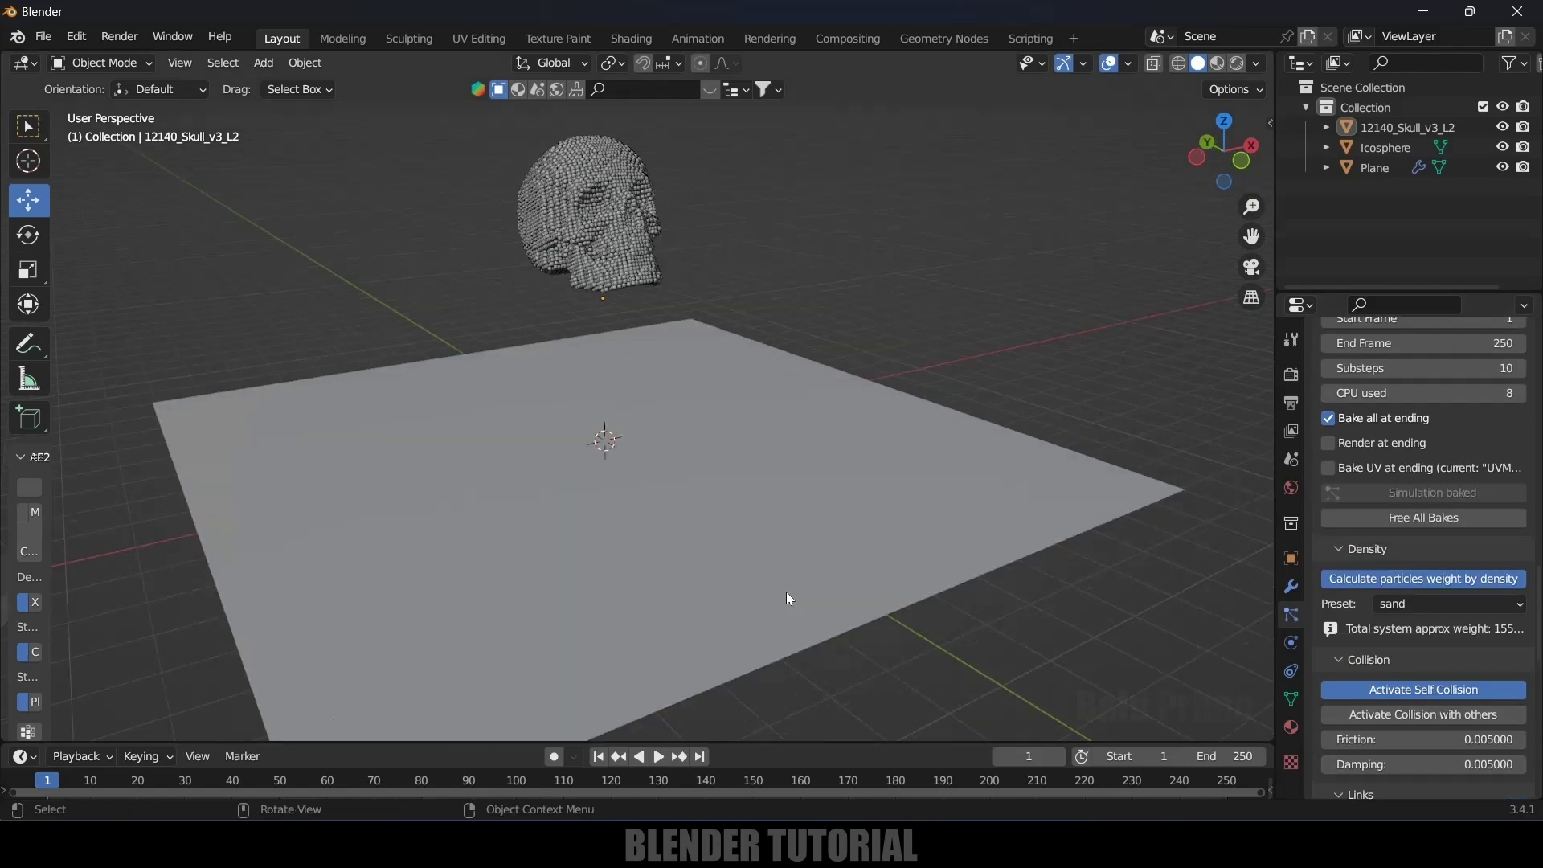
- Play back the baked simulation, pause at frame 32, and inspect the particle heap
click(661, 757)
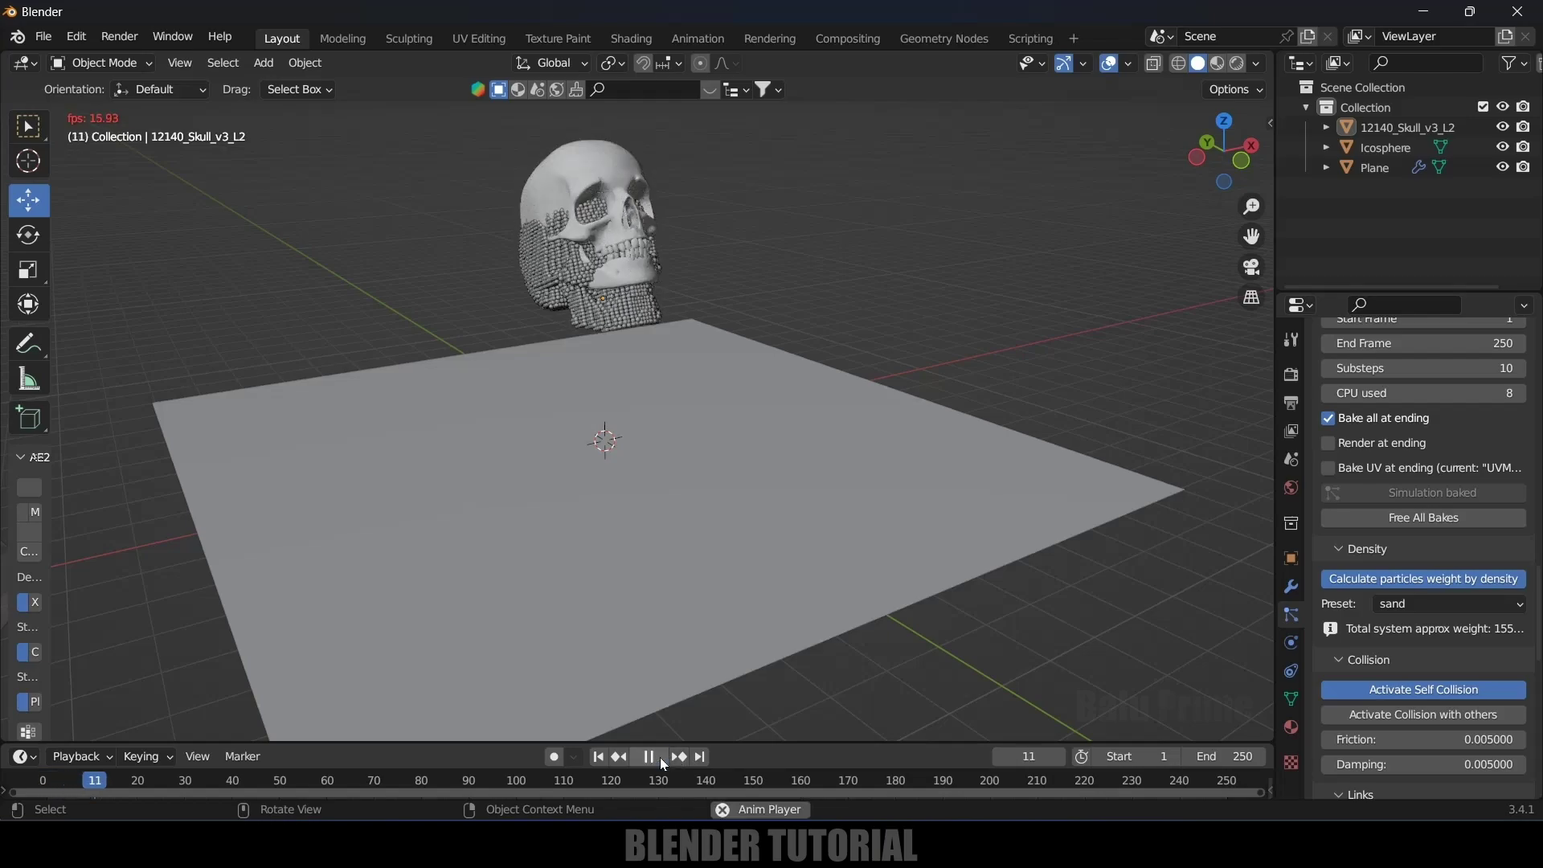
click(661, 757)
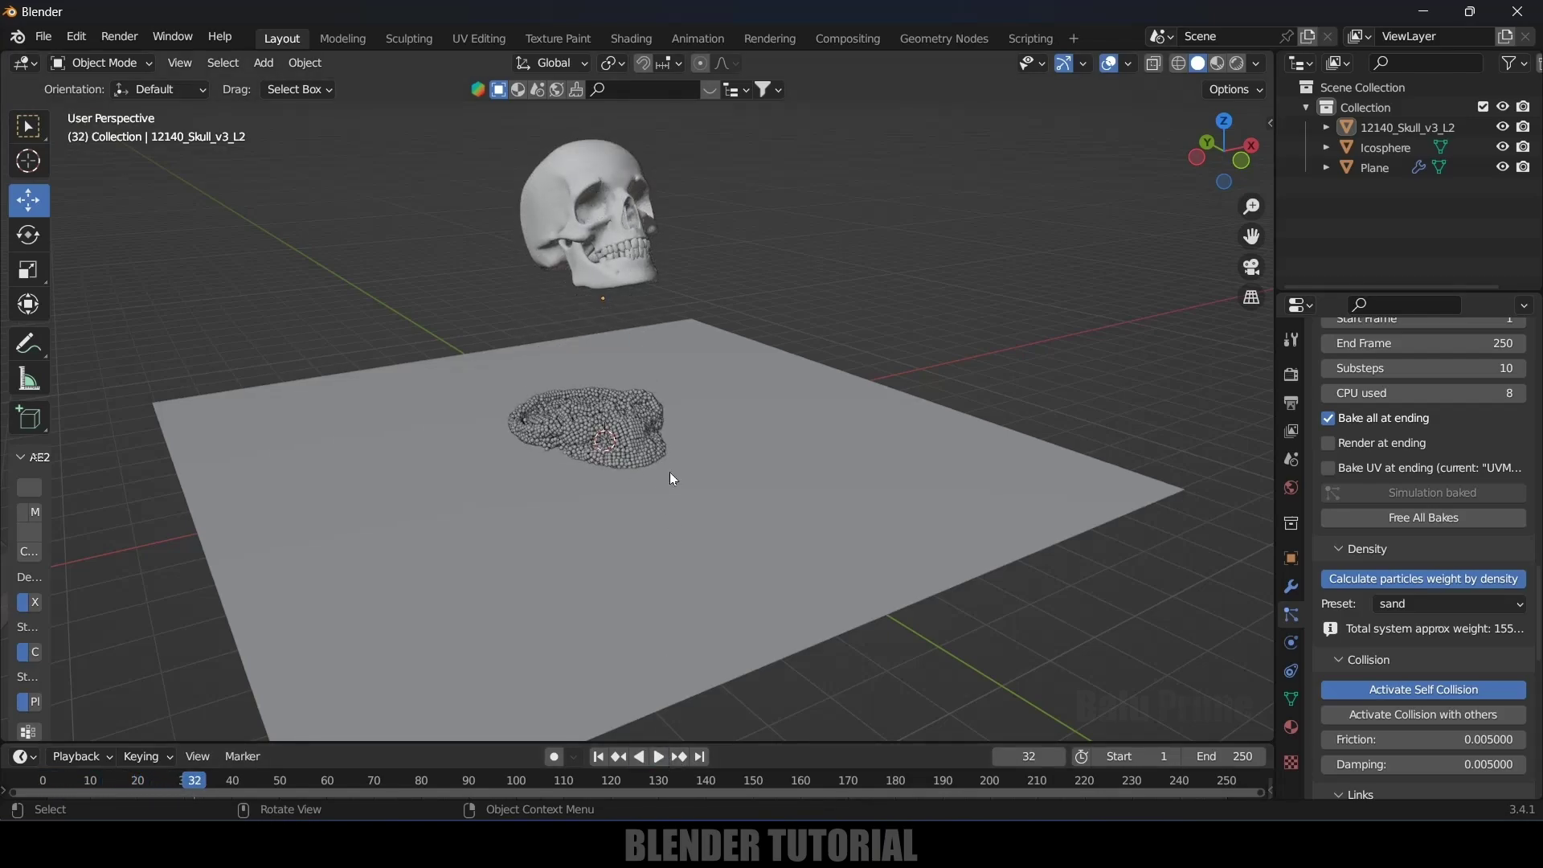
middle_drag(669, 471, 630, 457)
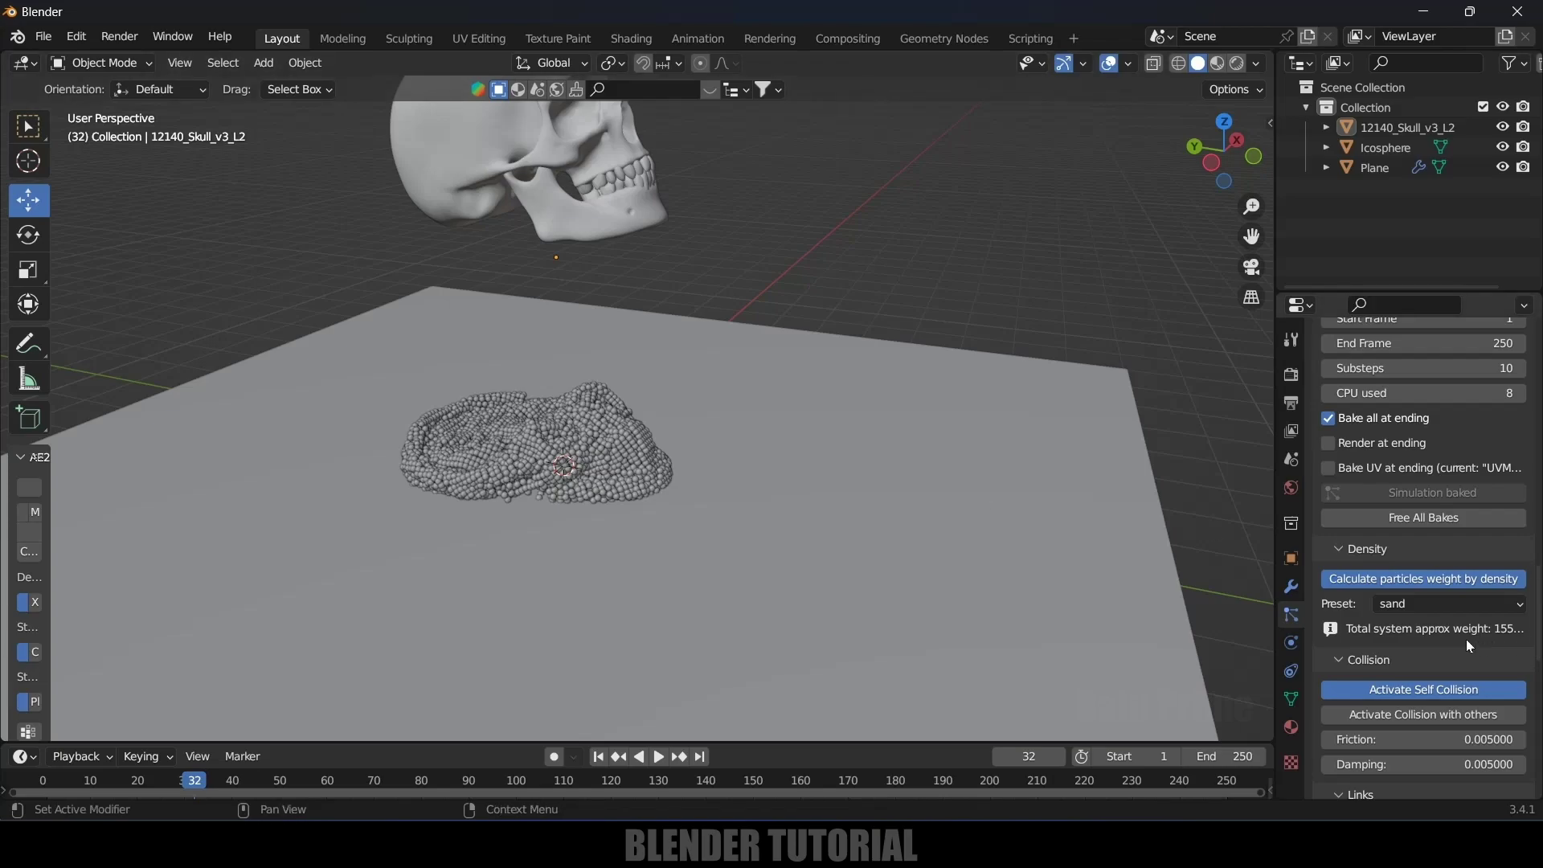
scroll(1466, 639, down, 10)
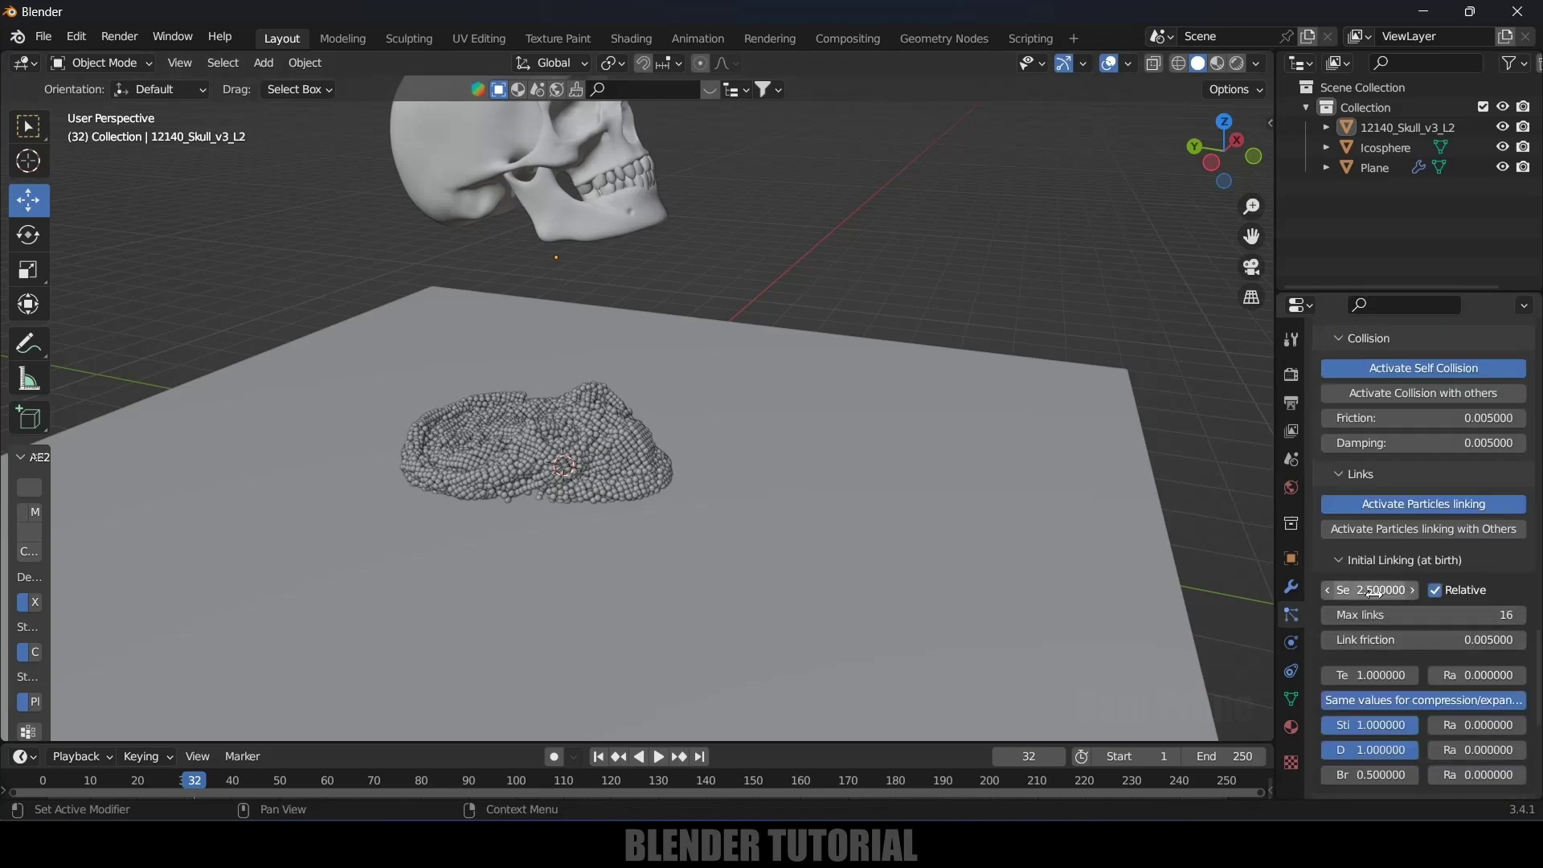
click(599, 758)
click(585, 157)
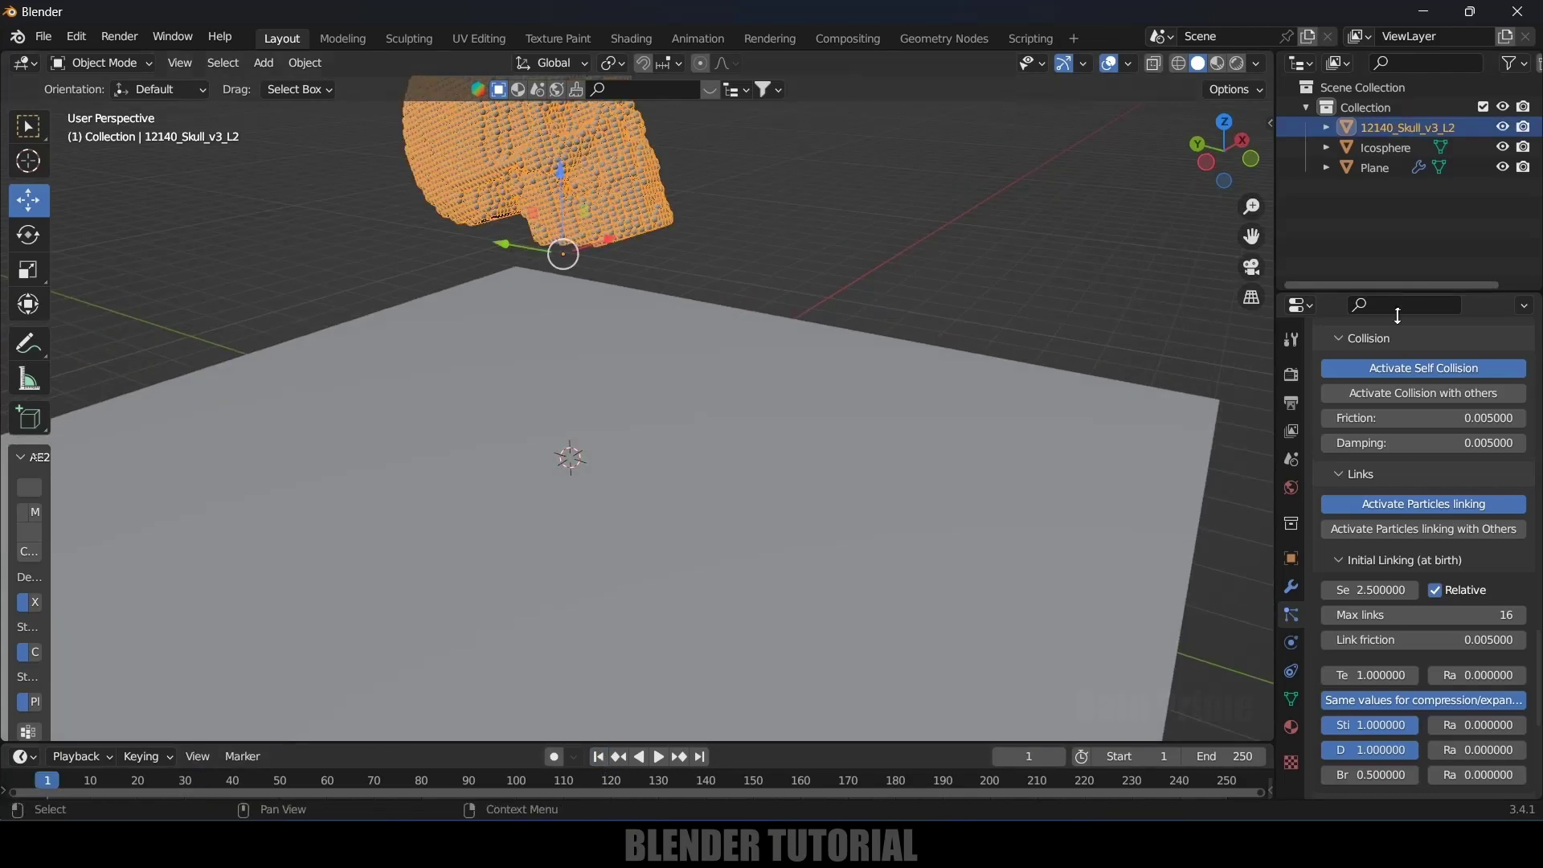
scroll(1412, 553, up, 10)
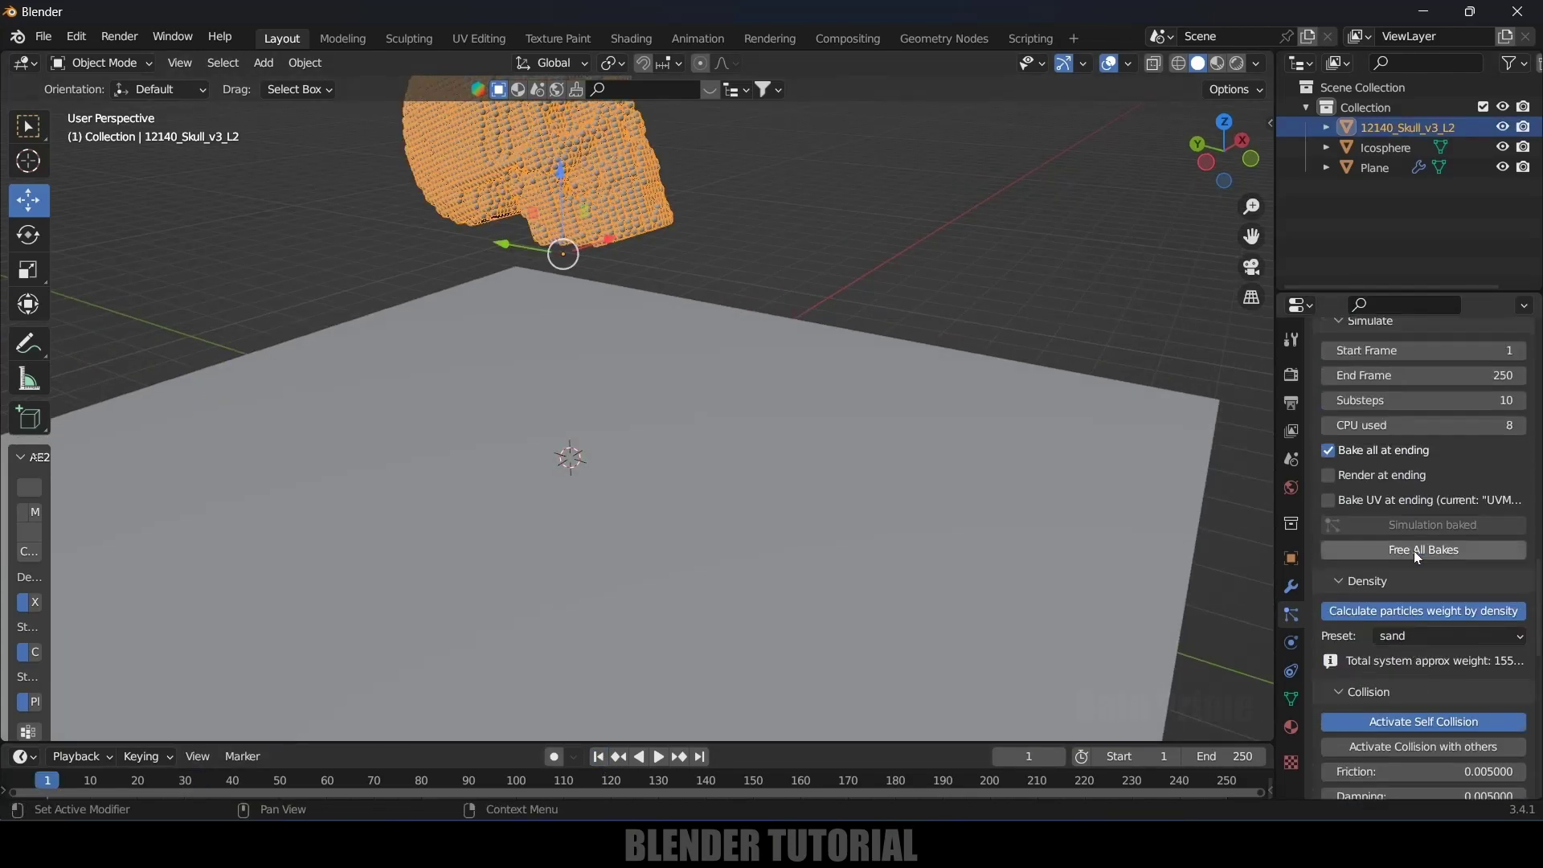
click(1413, 551)
scroll(1394, 643, down, 8)
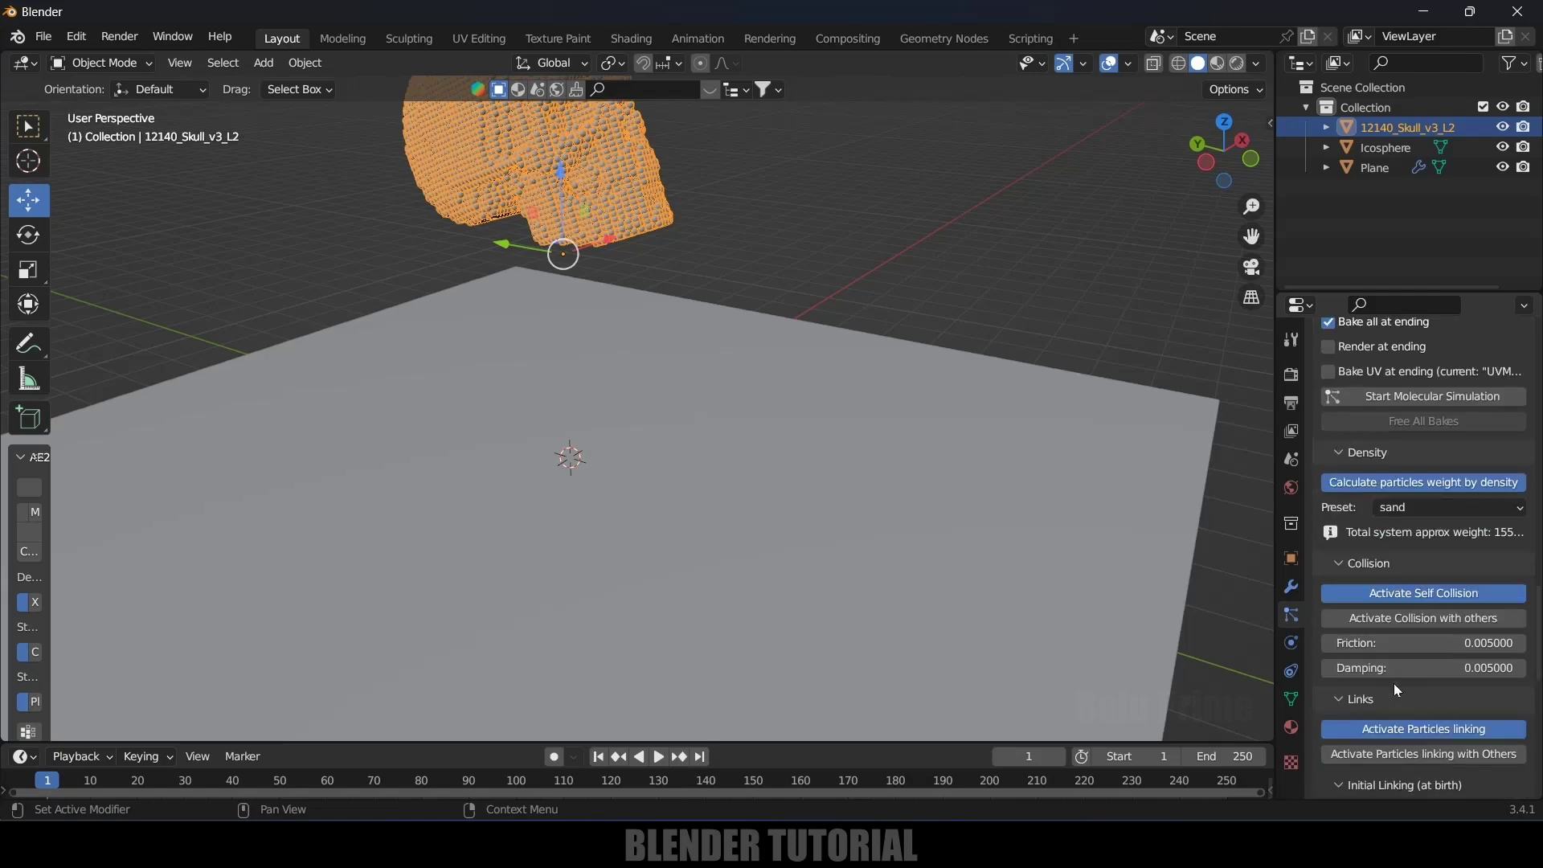
scroll(1386, 712, down, 2)
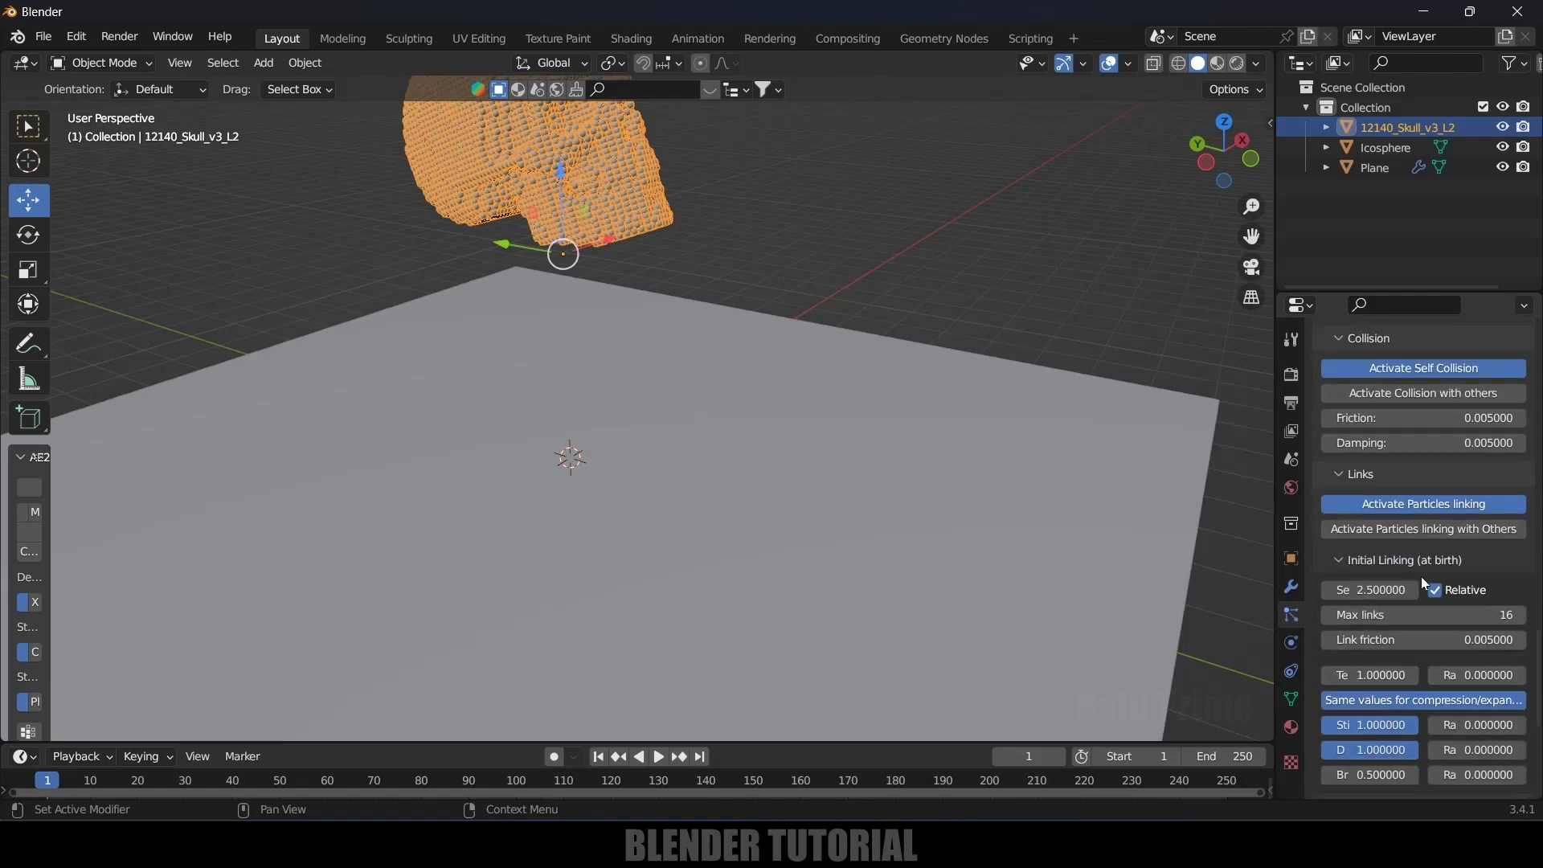
click(1370, 590)
text(1)
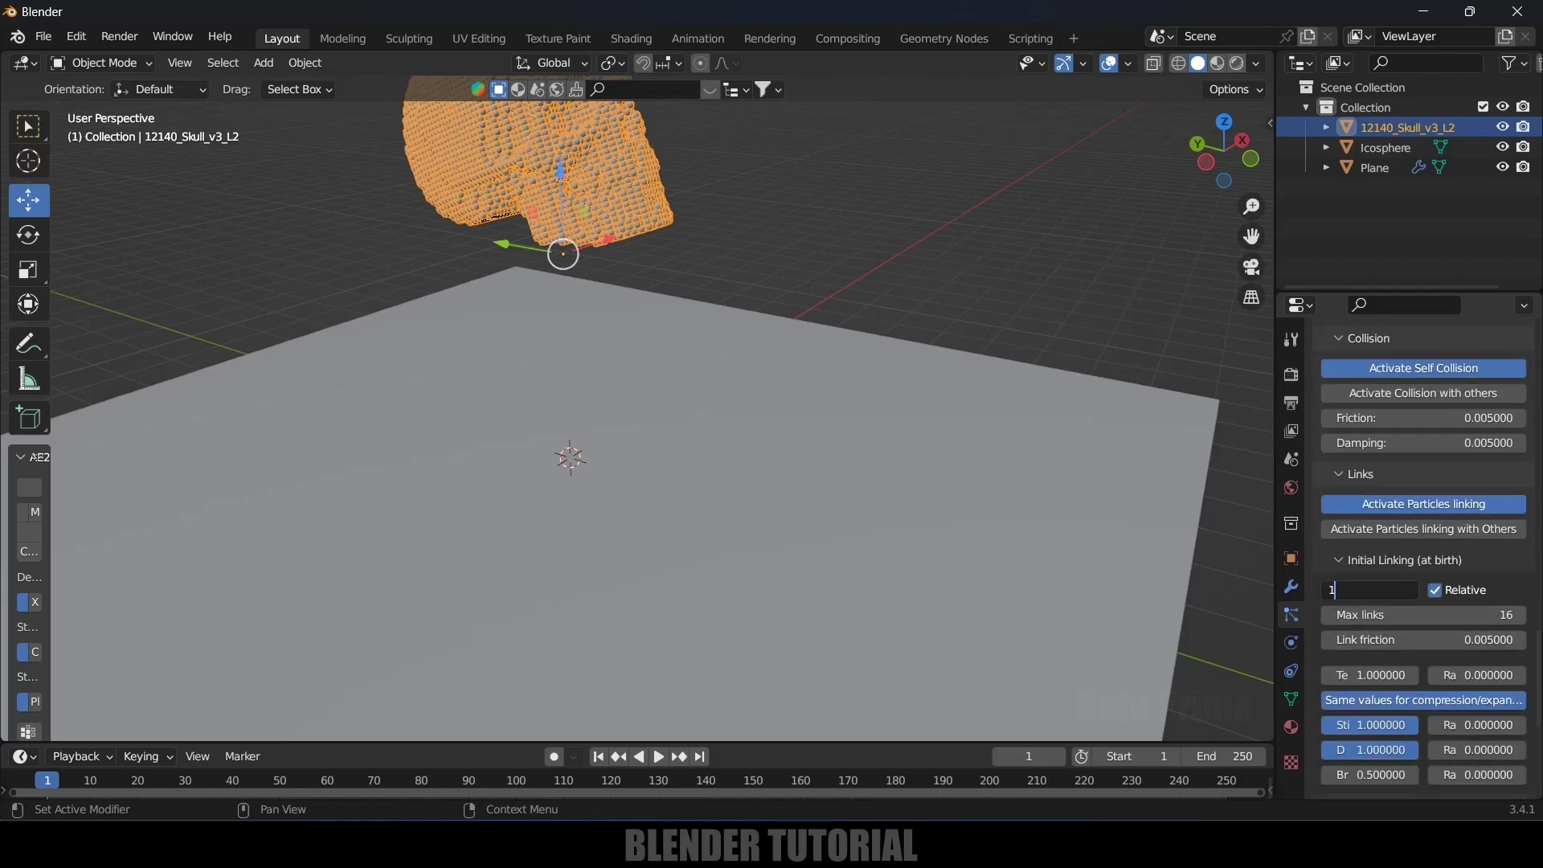
text(.25)
key(Return)
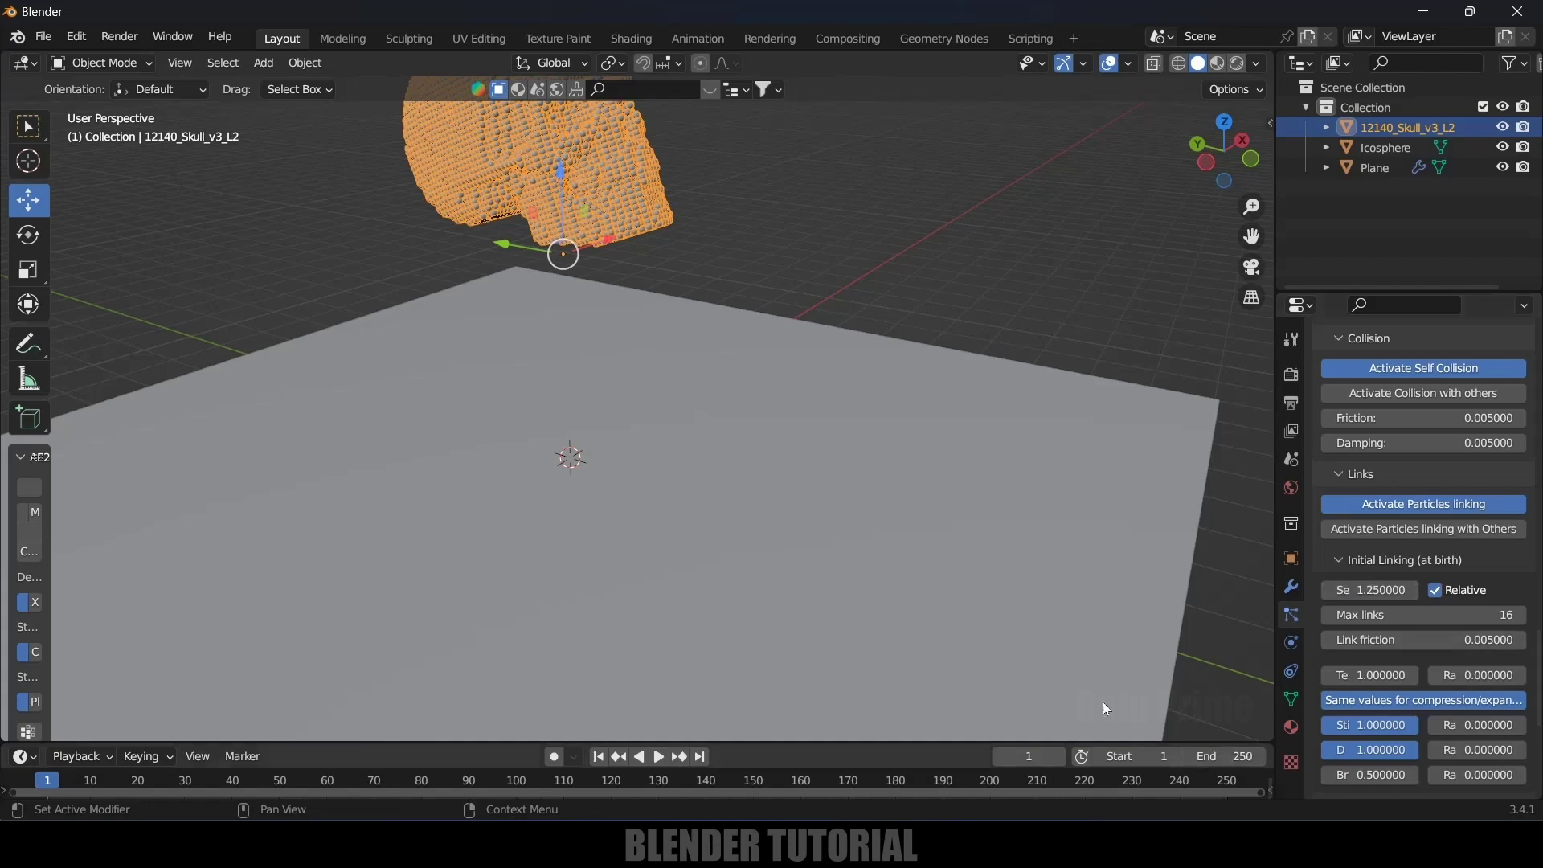
scroll(1431, 542, up, 10)
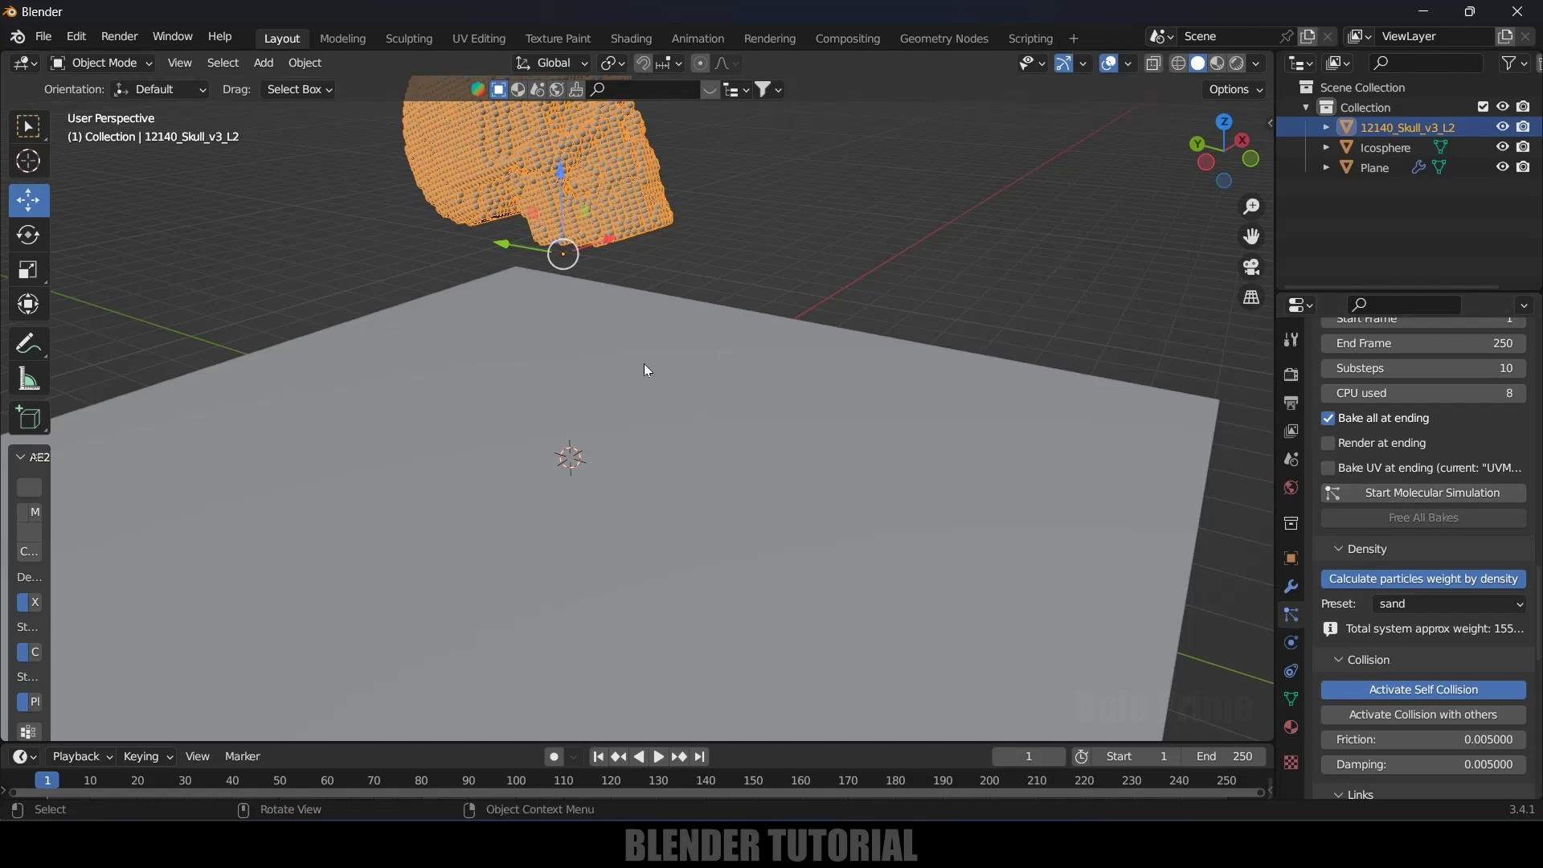
middle_drag(644, 366, 584, 371)
scroll(658, 432, down, 8)
scroll(651, 426, up, 5)
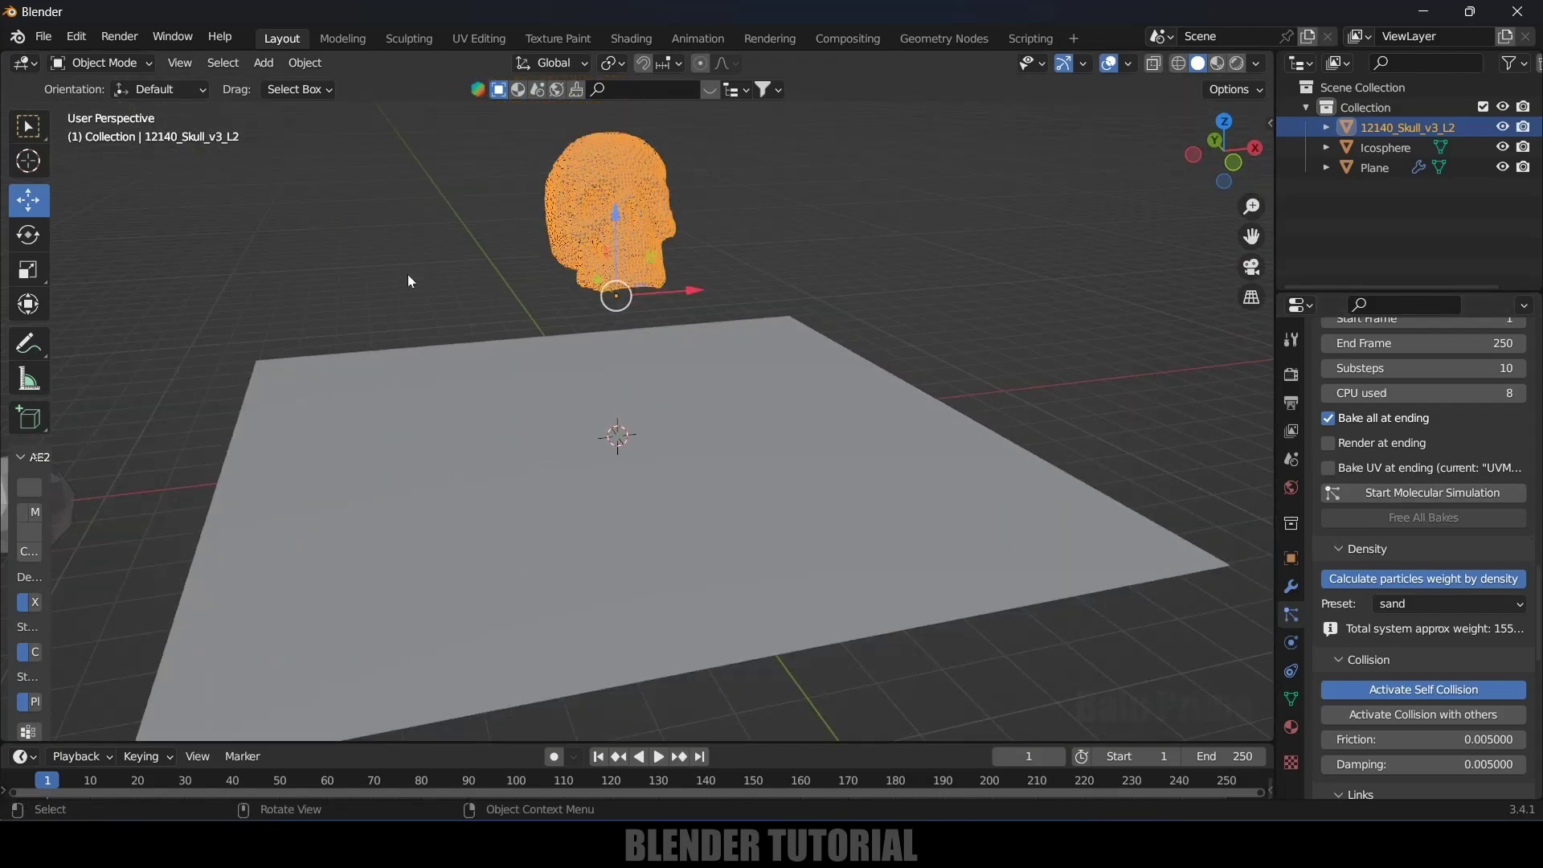
- Add a mesh cube and lift it up on Z between the skull and the plane
click(263, 63)
mouse_move(321, 86)
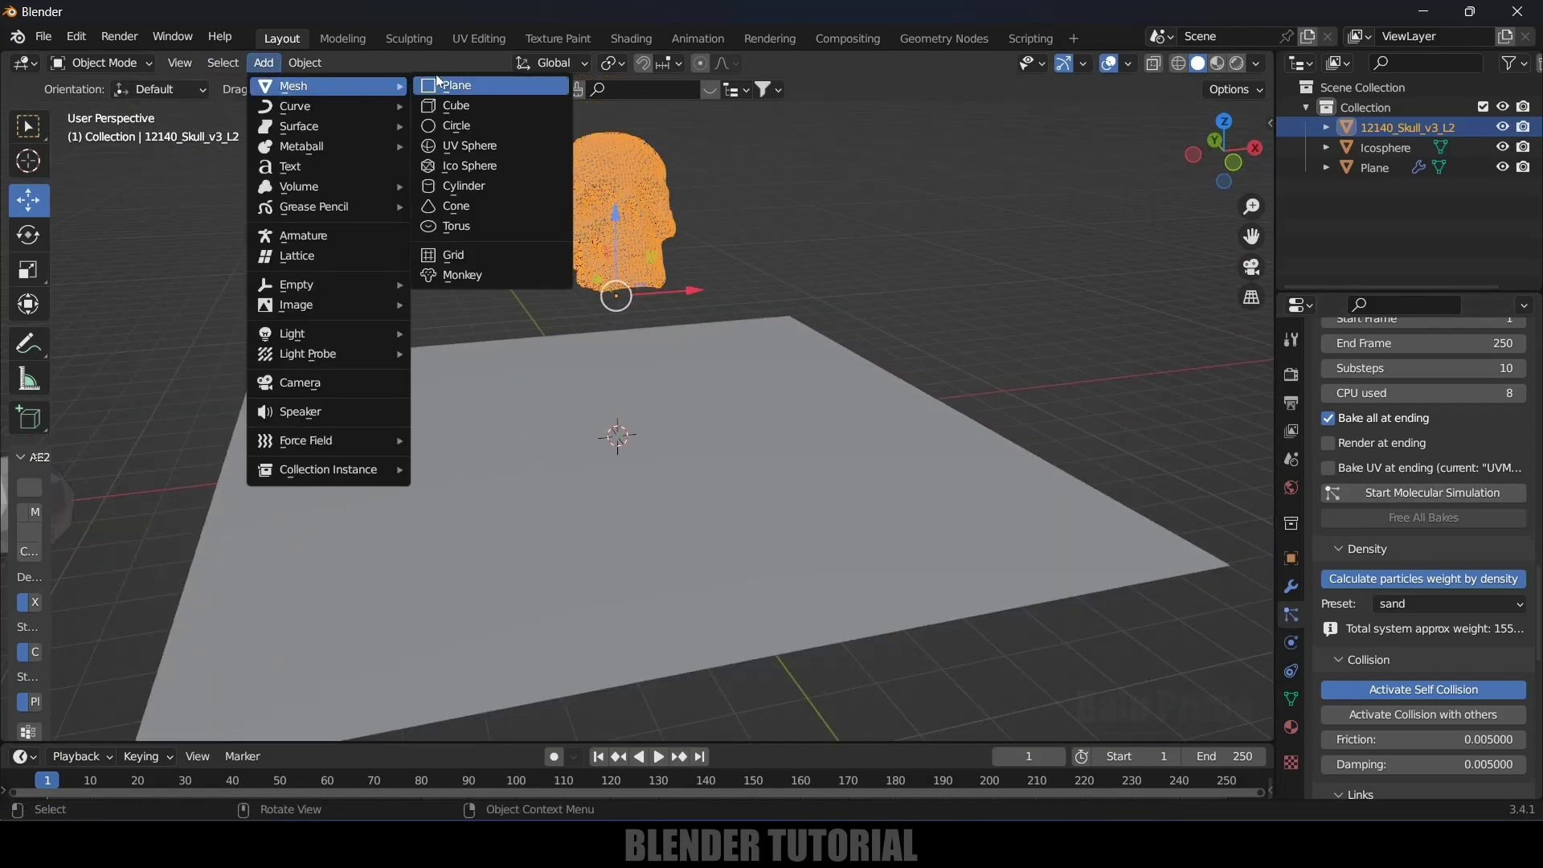
click(464, 108)
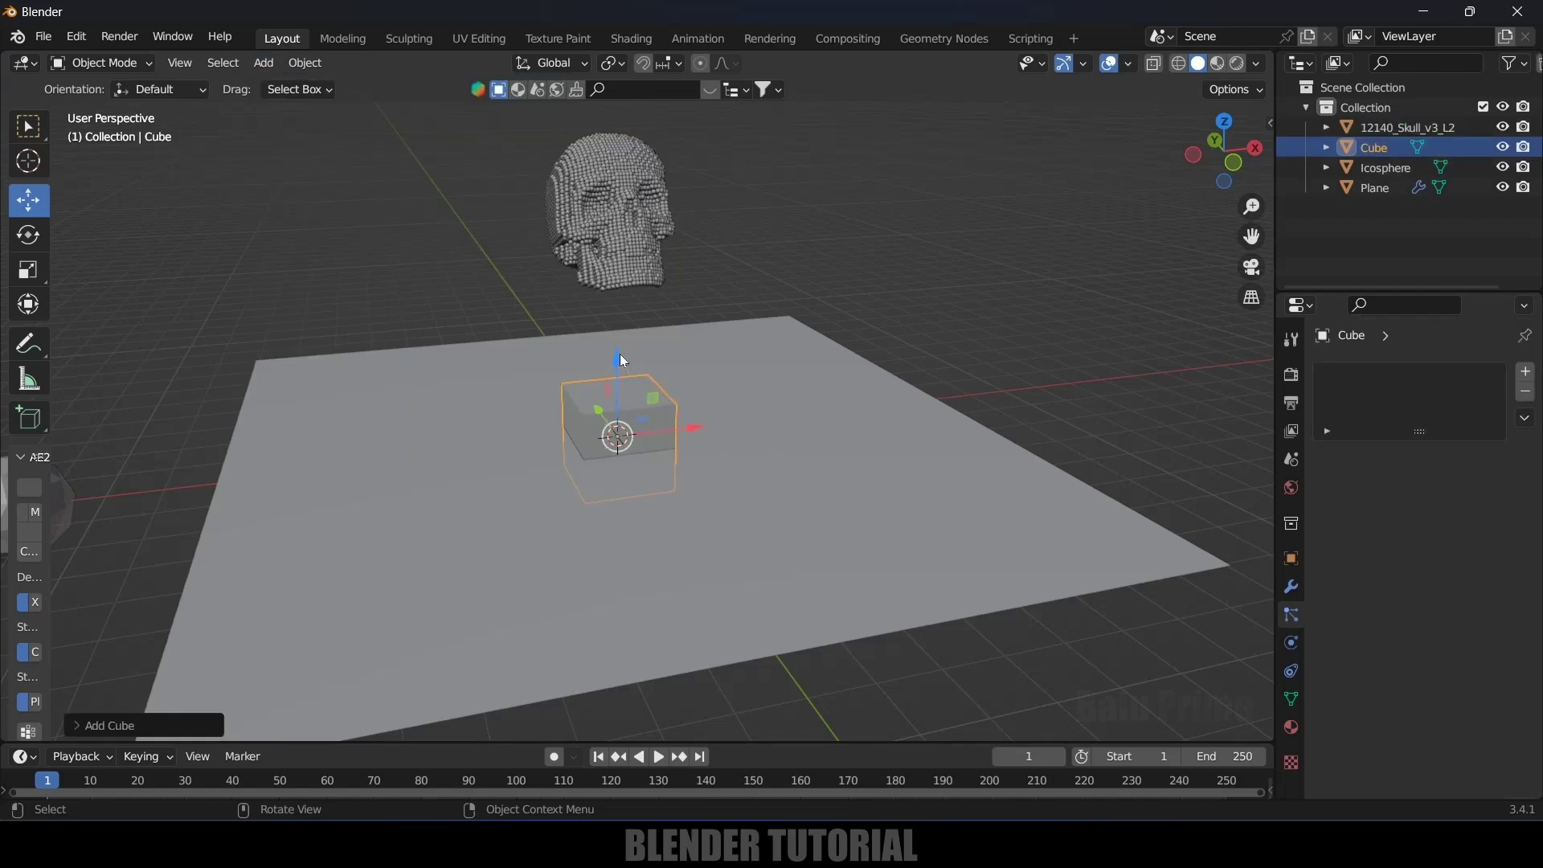
drag(620, 354, 620, 282)
middle_drag(792, 354, 818, 355)
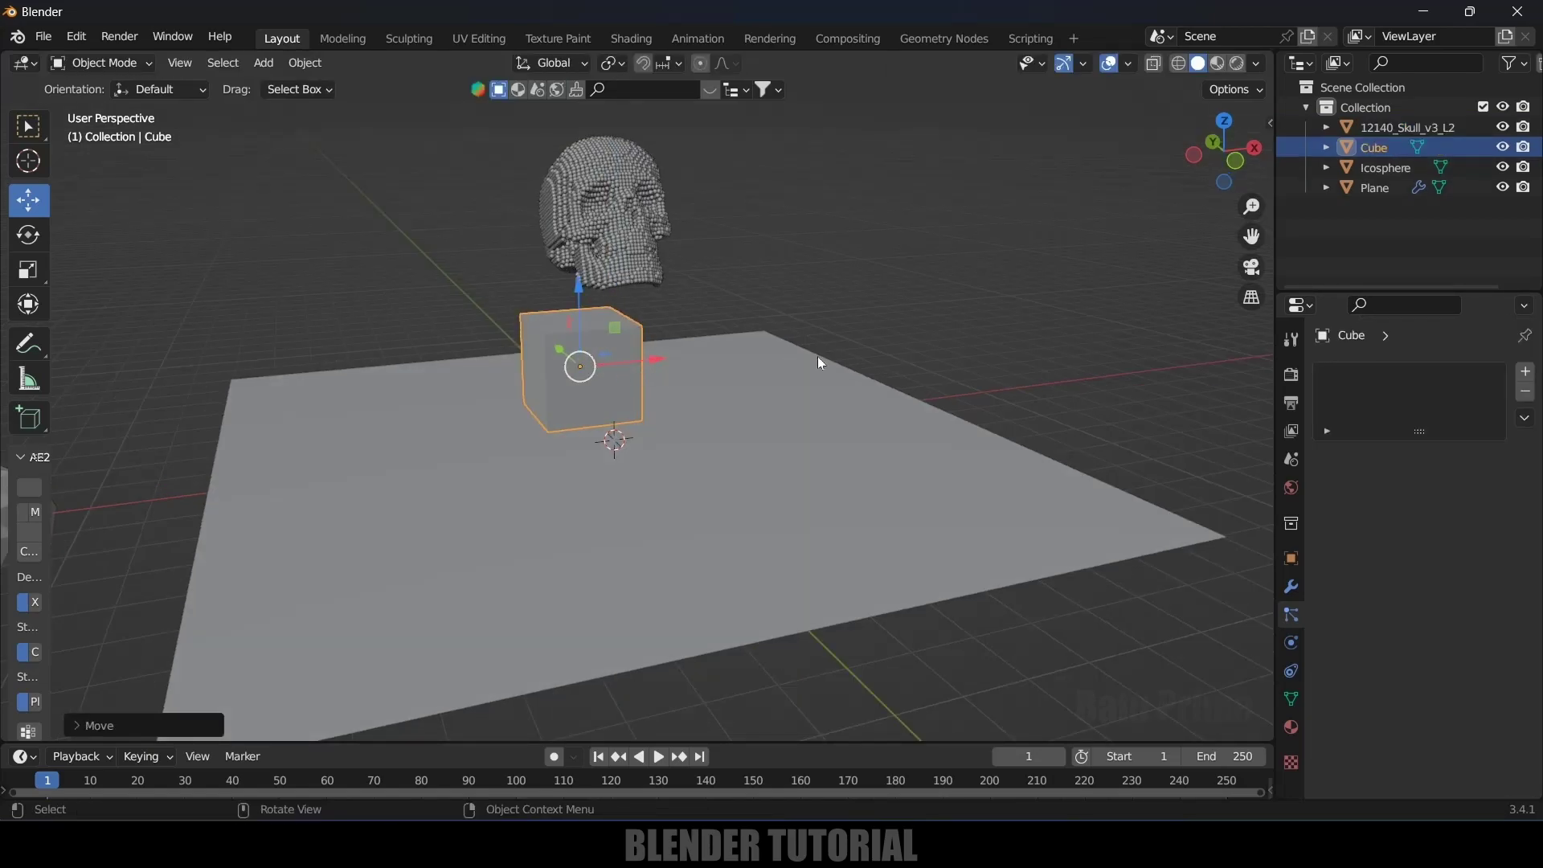
- Make the cube a collision object and increase its friction and damping
click(1292, 643)
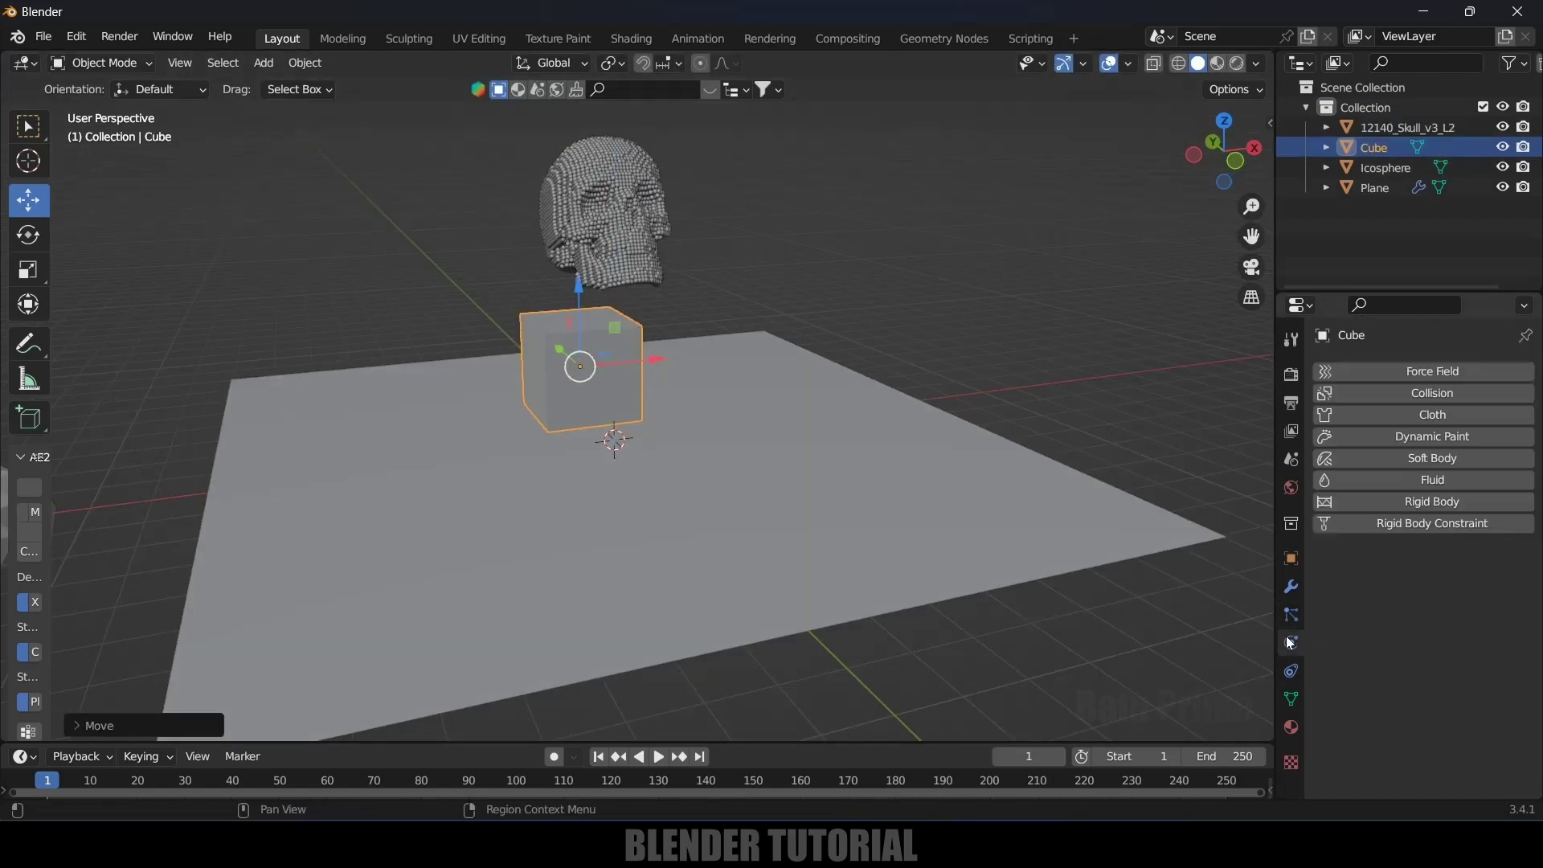
click(1436, 394)
scroll(1366, 663, down, 3)
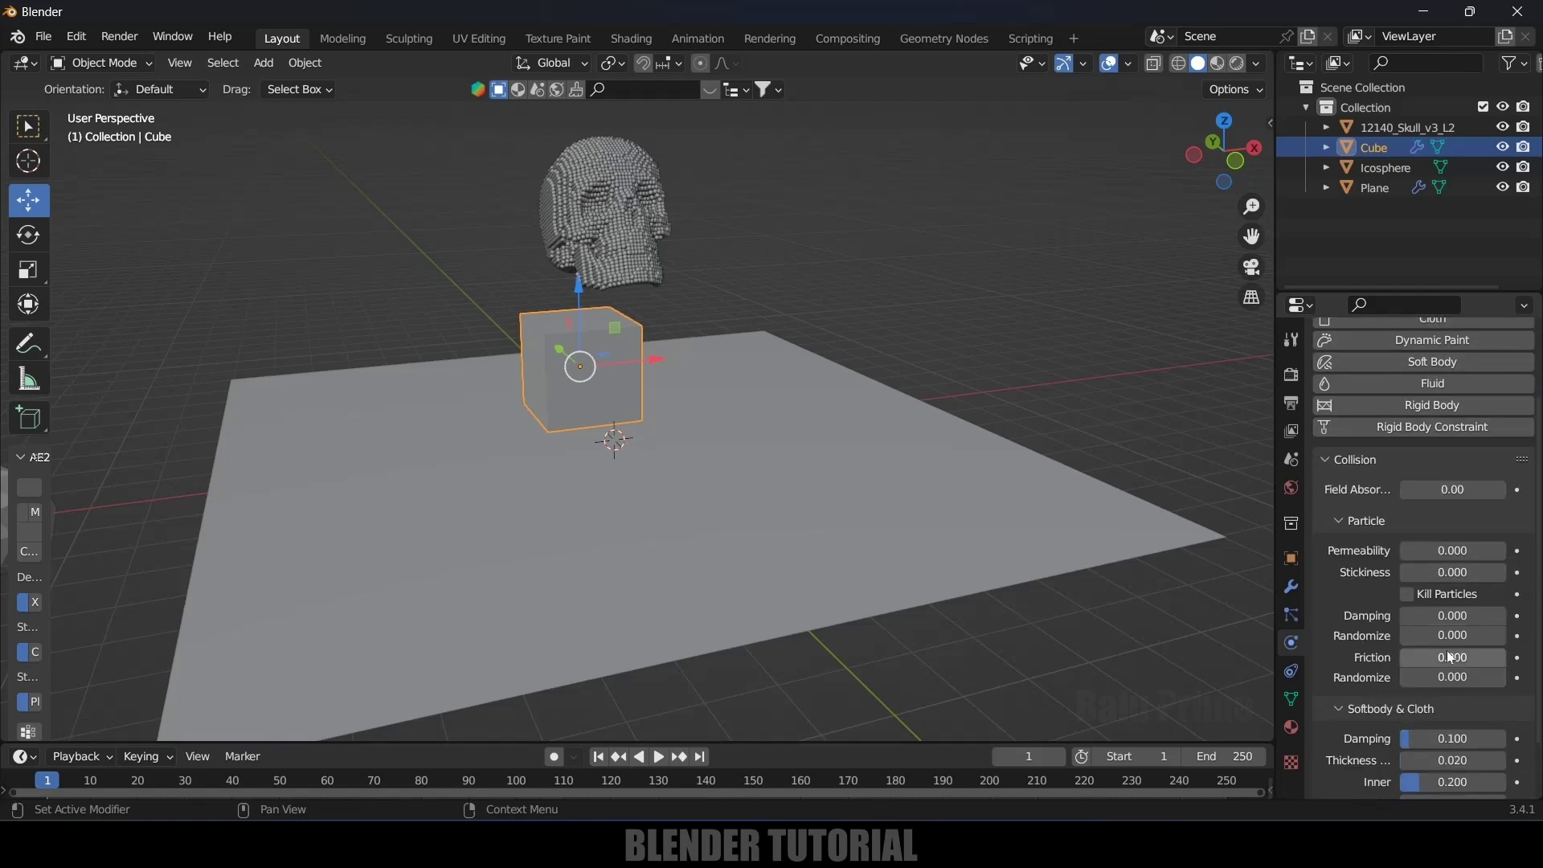
drag(1451, 658, 1520, 657)
mouse_move(1441, 619)
mouse_down()
mouse_move(1471, 618)
mouse_move(1411, 616)
mouse_up()
- Set the ground plane's collision damping to 0.187 and friction to 0.575
click(830, 510)
drag(1481, 657, 1459, 658)
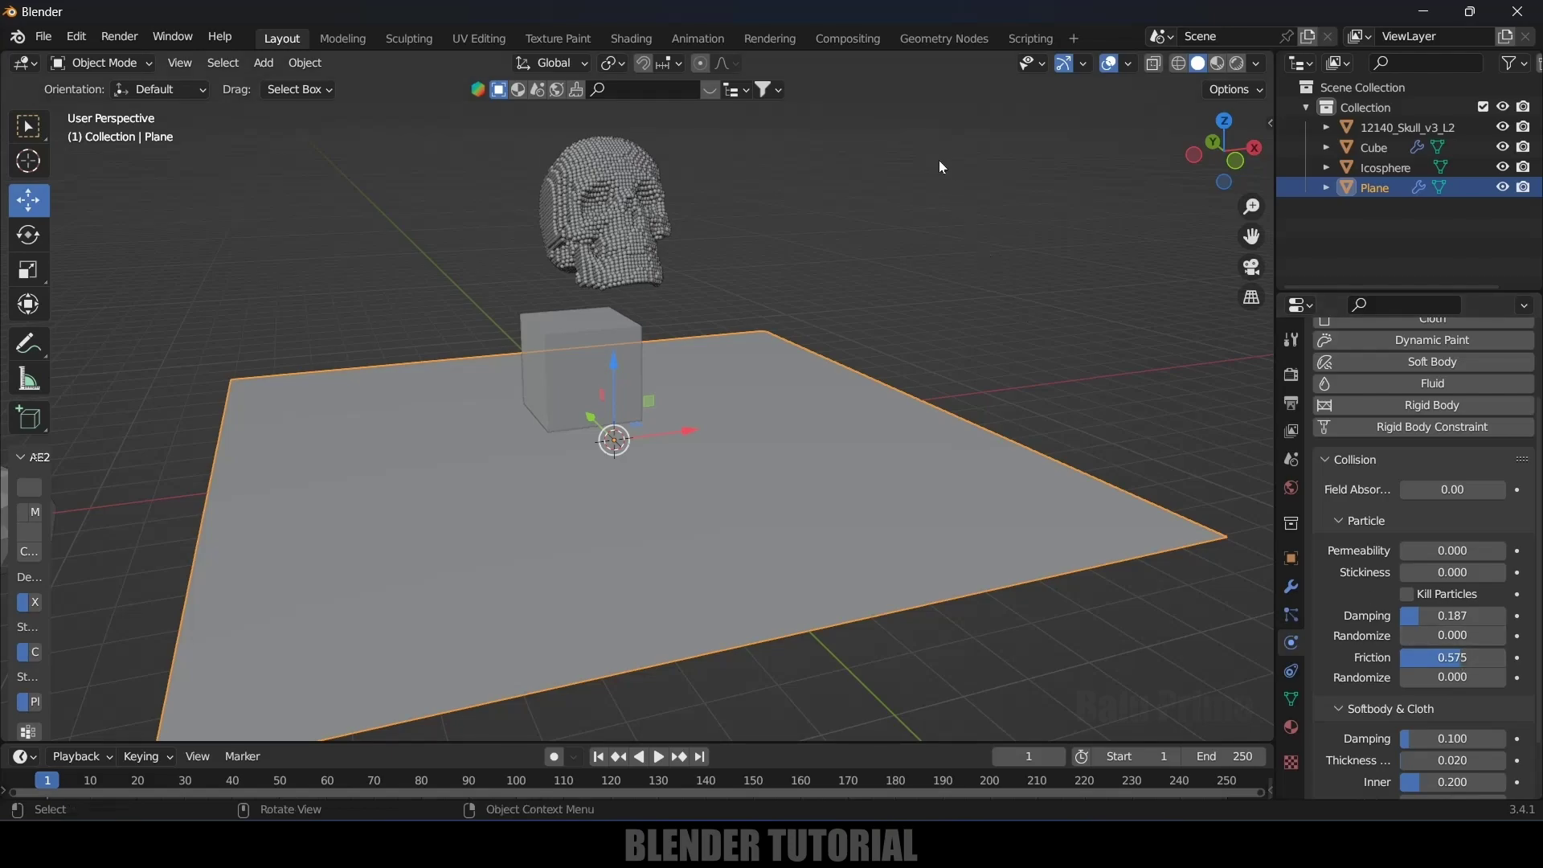
click(940, 162)
- Select the skull and bake its molecular particle simulation with the cube present
click(619, 191)
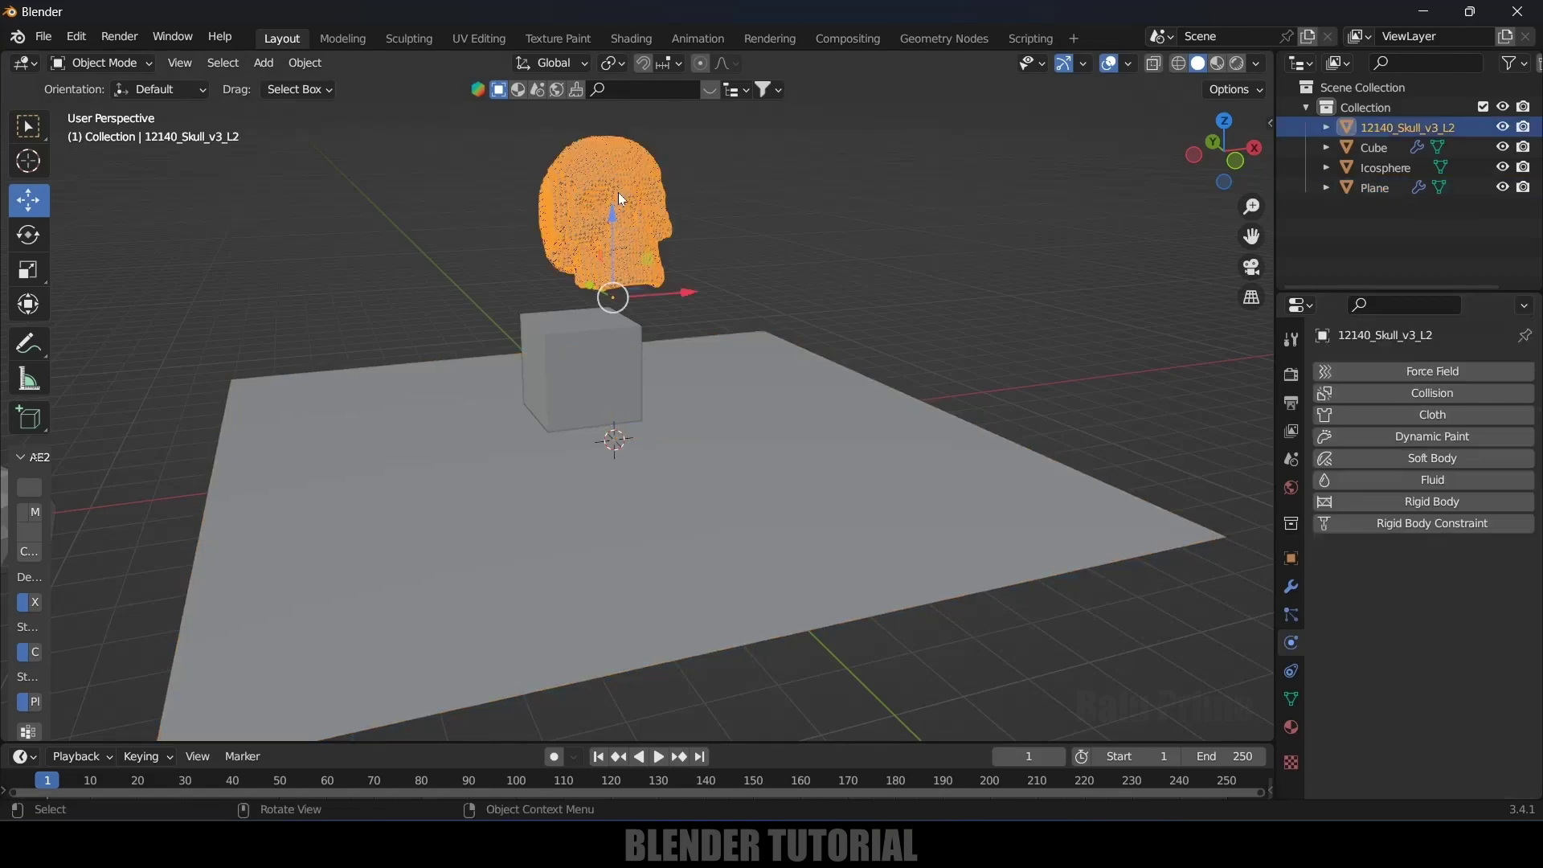
click(1290, 616)
scroll(1333, 615, down, 15)
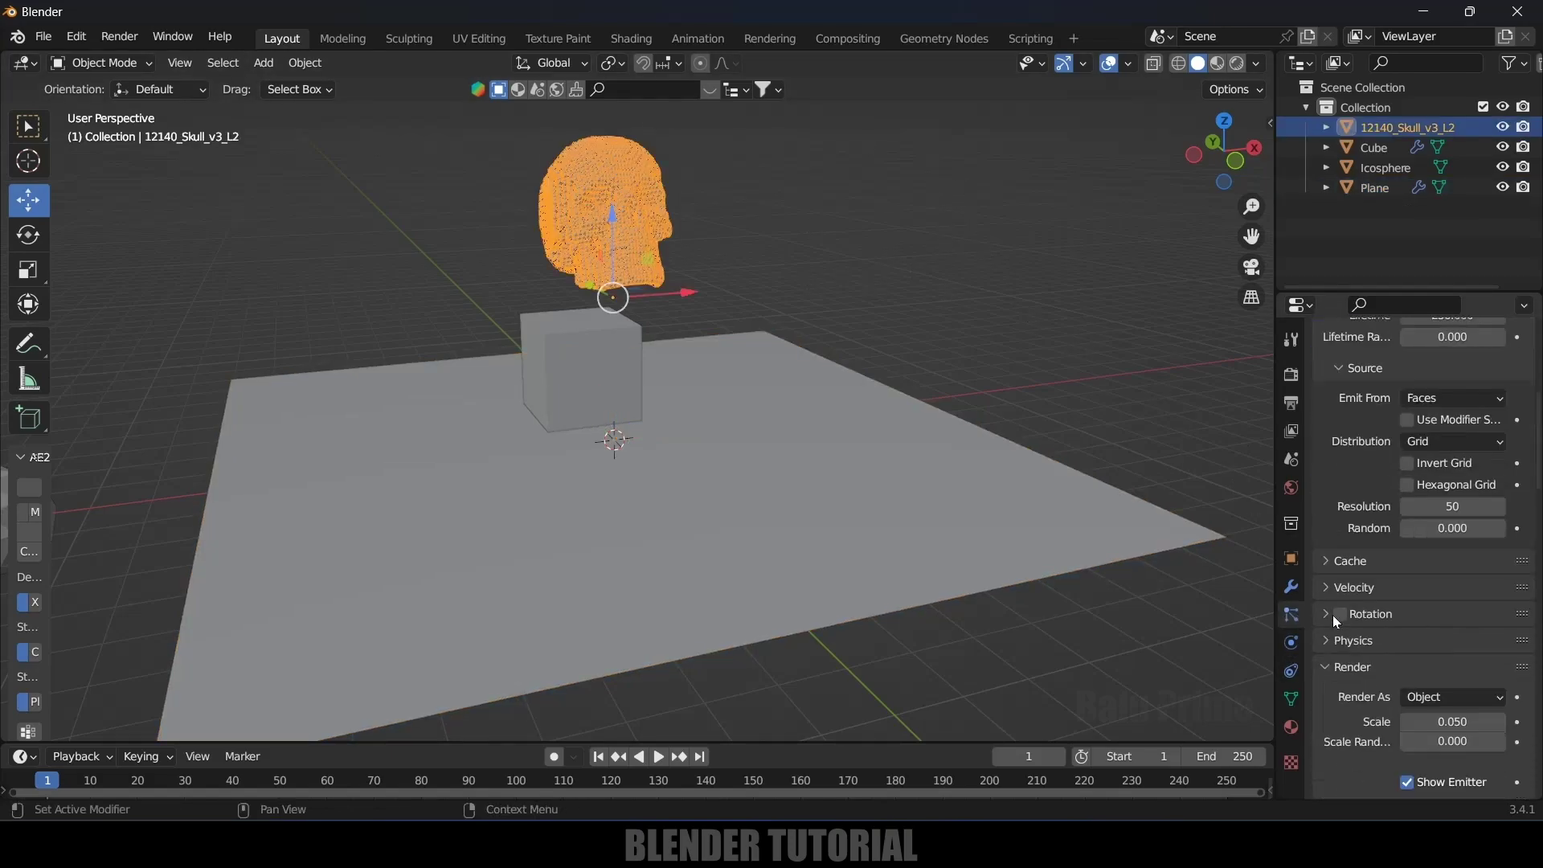
scroll(1332, 615, down, 10)
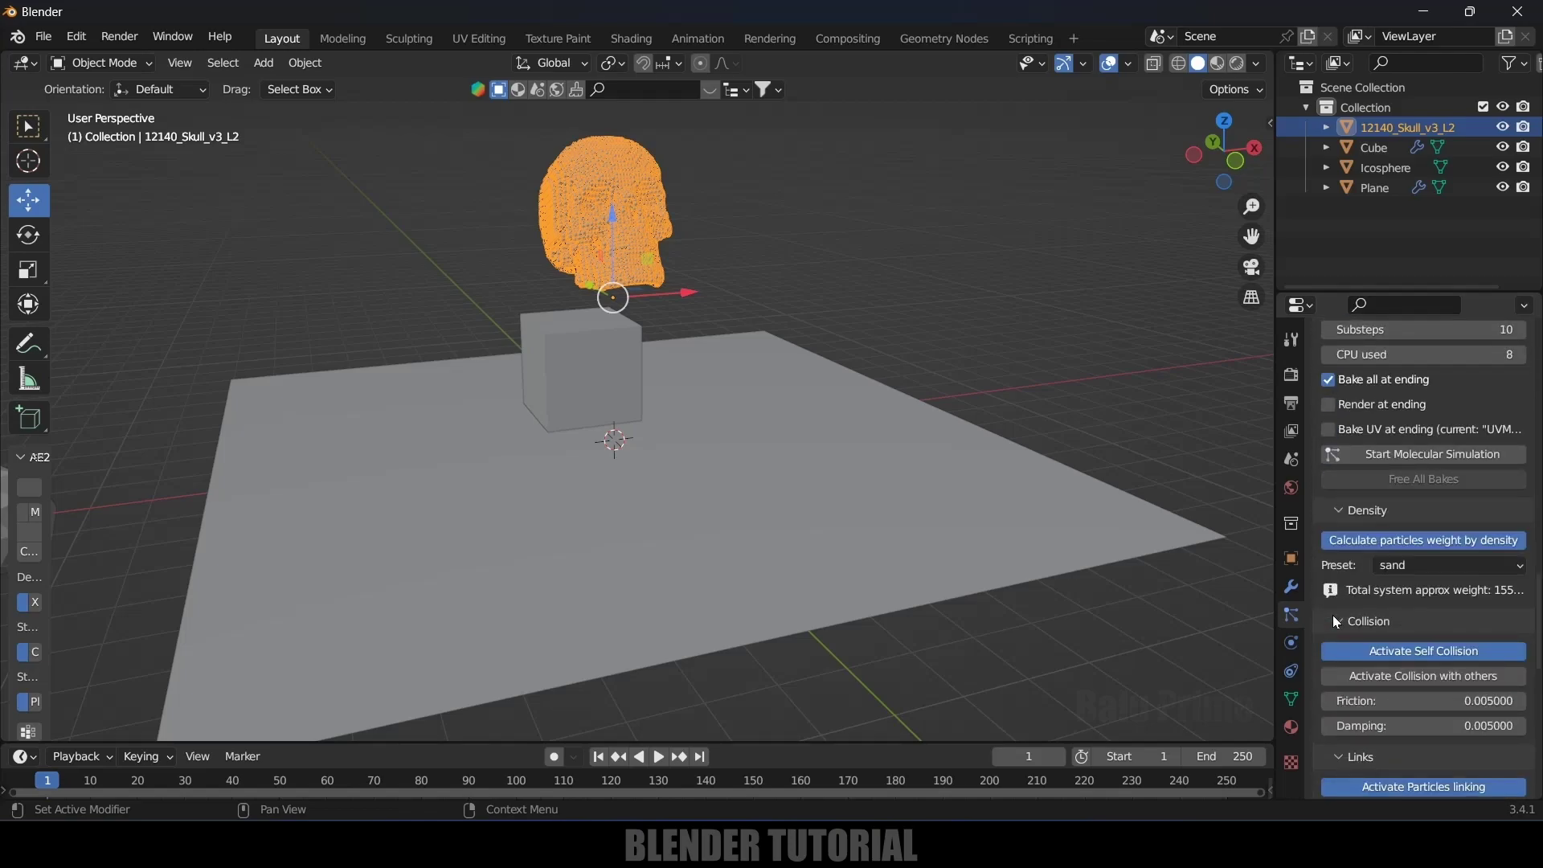
click(1434, 453)
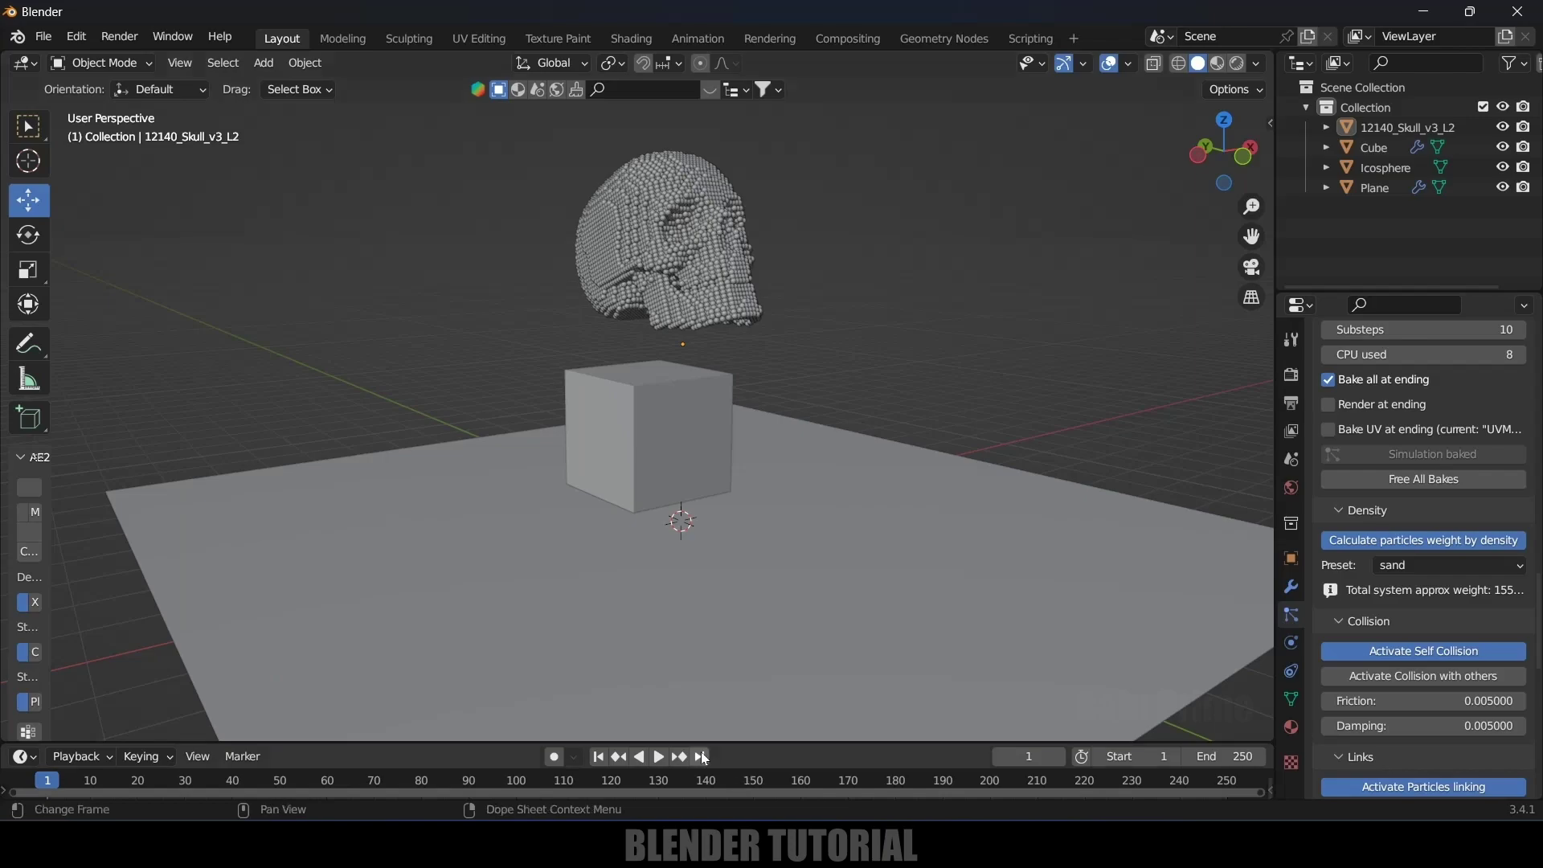
- Play the baked simulation, stop it, and return to the first frame
click(659, 758)
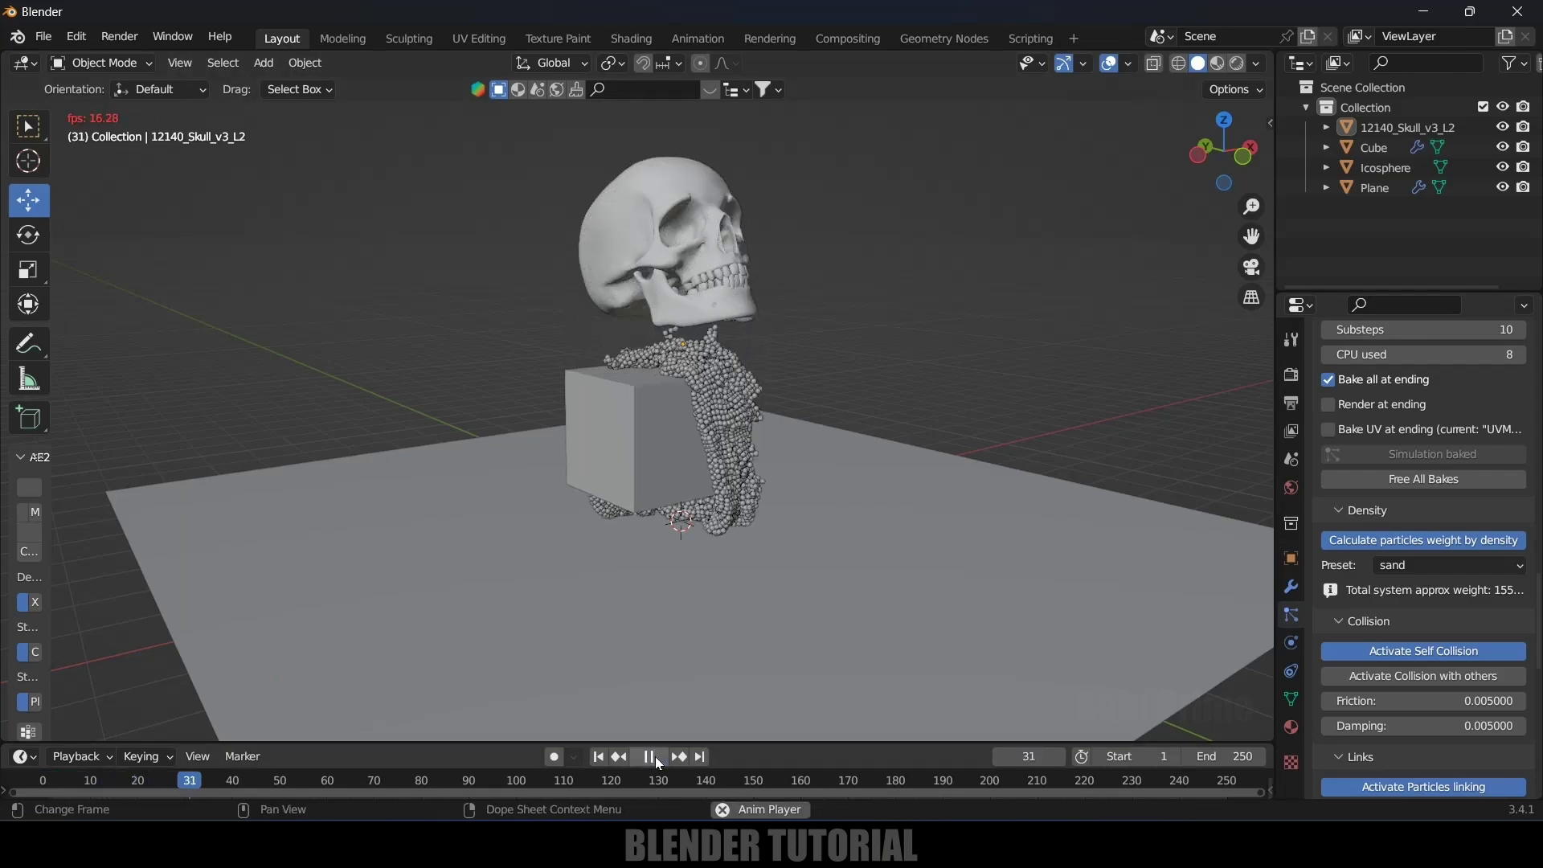
click(654, 755)
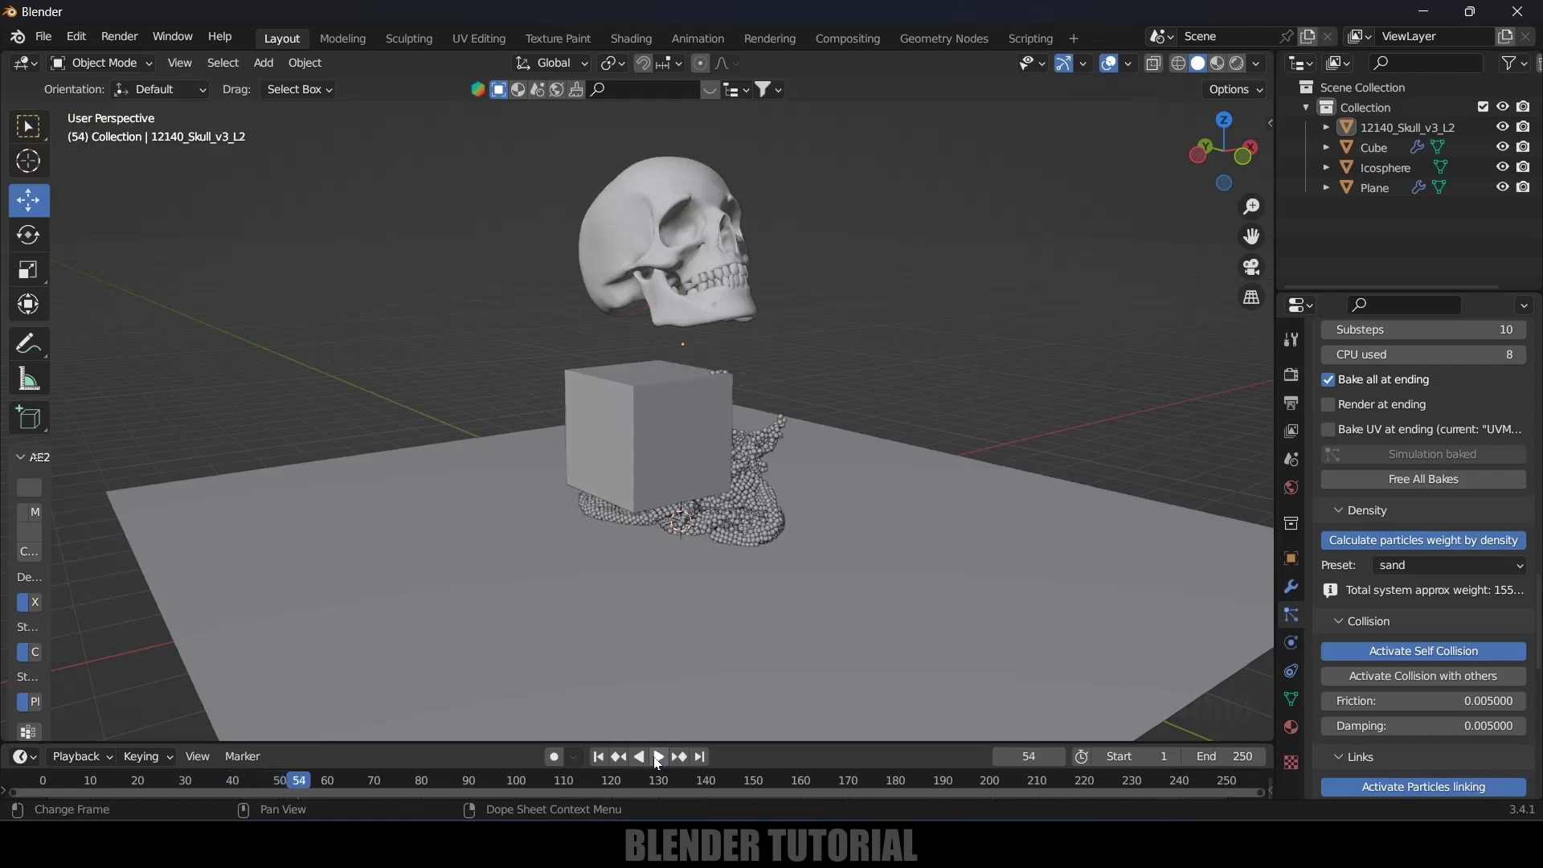
click(602, 755)
click(724, 241)
- Turn off Show Emitter in the skull's particle render settings
scroll(1430, 648, up, 8)
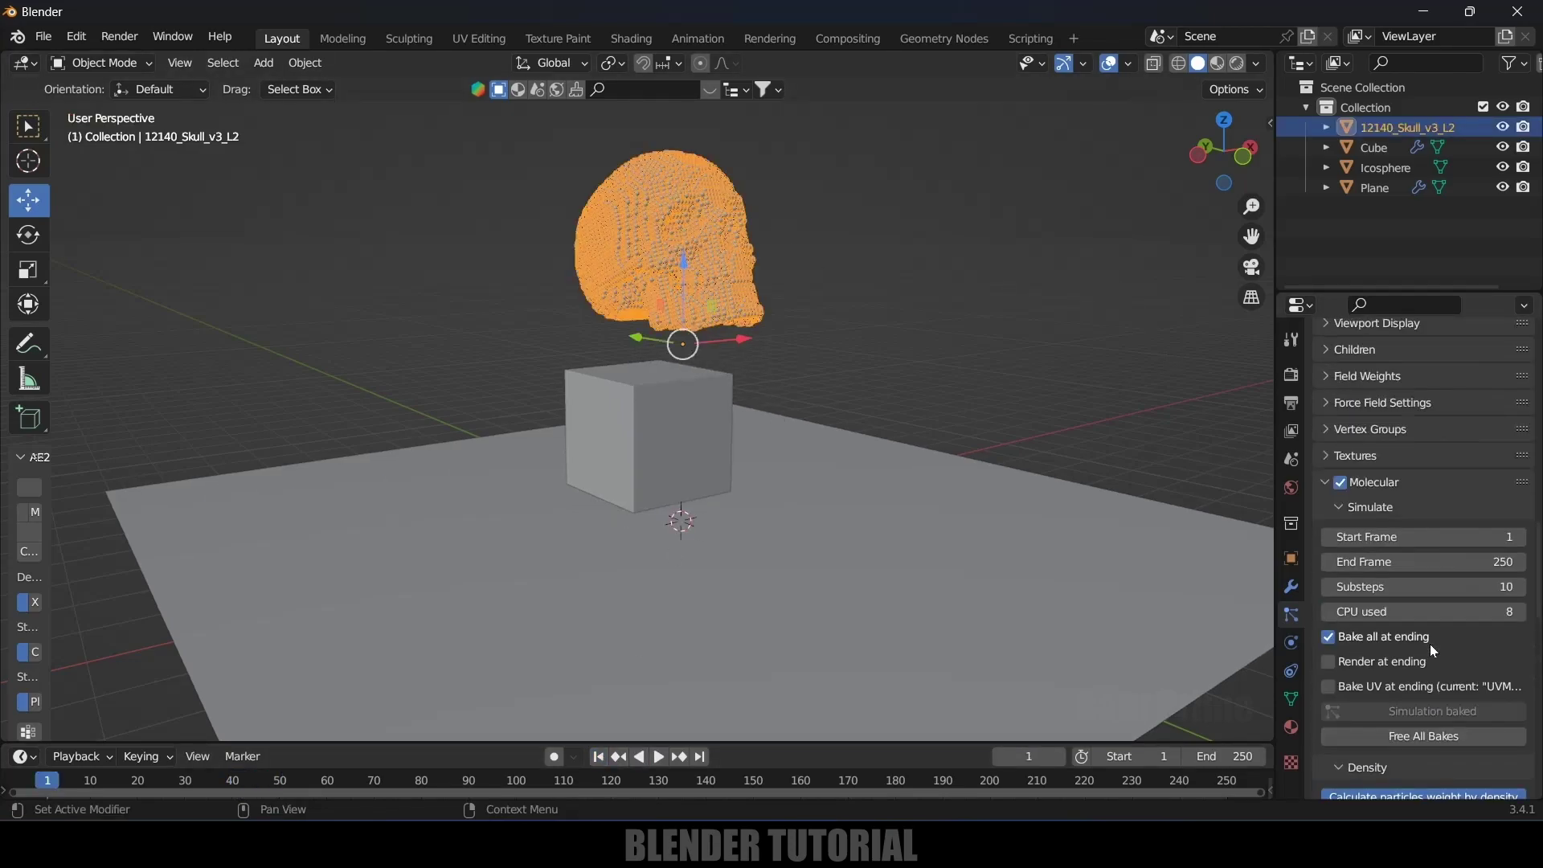
scroll(1430, 643, up, 10)
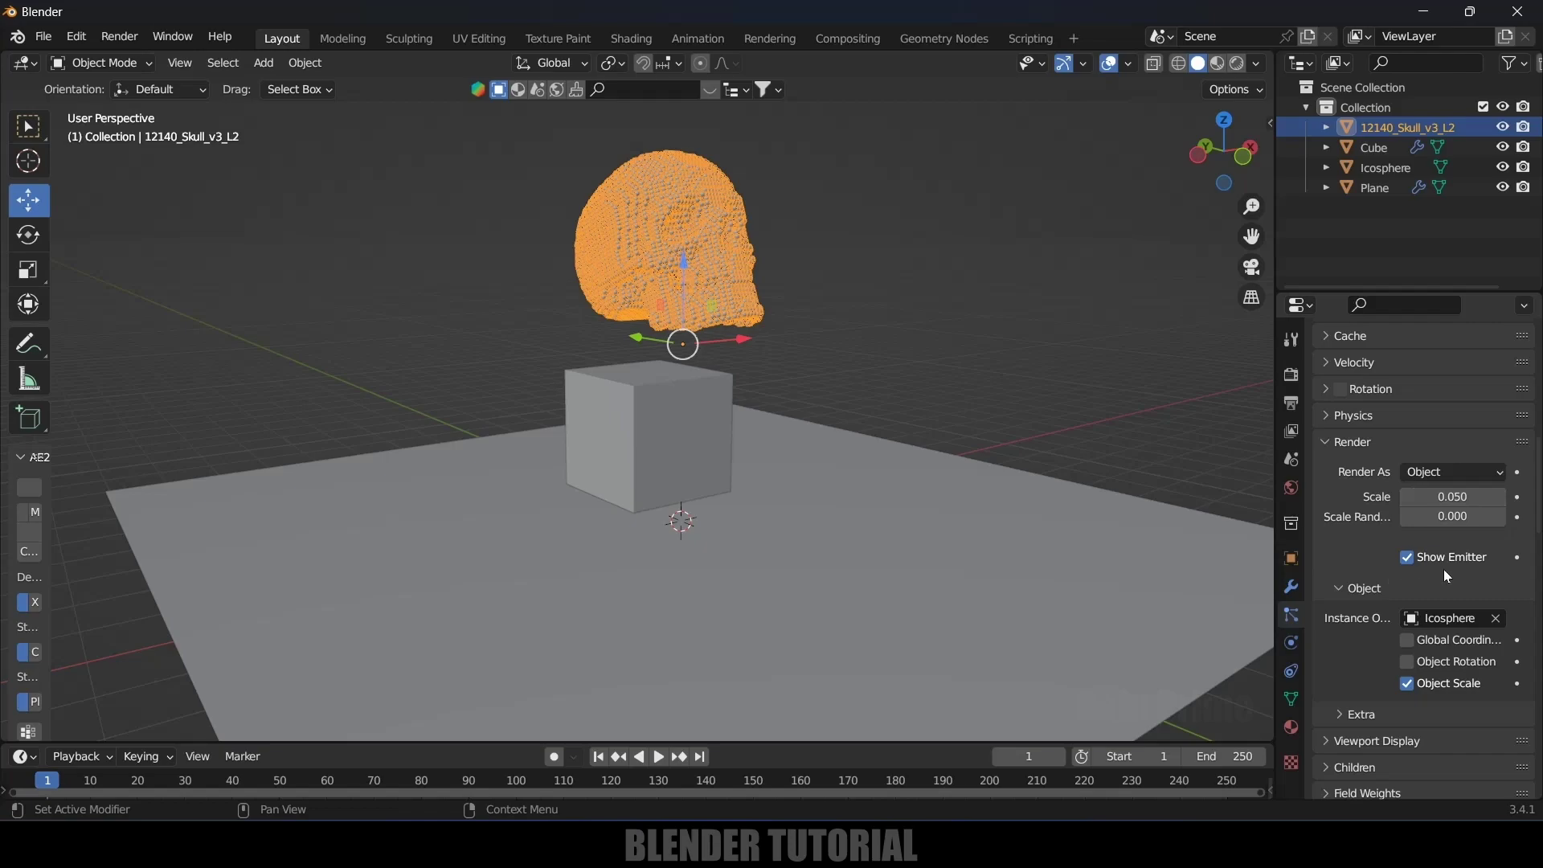
click(1408, 558)
middle_drag(1077, 402, 1027, 394)
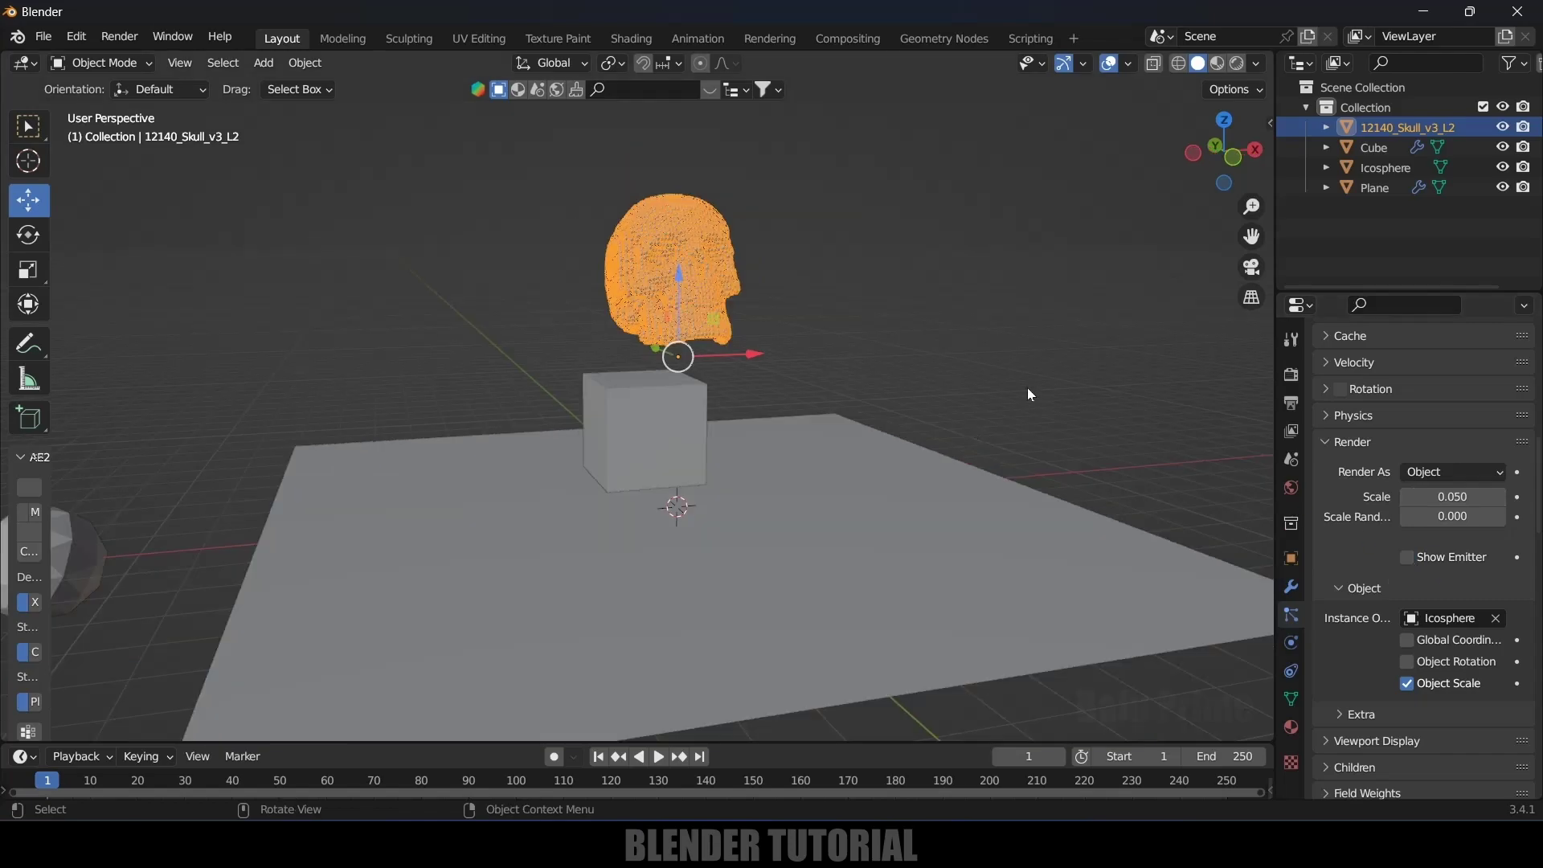
- Switch the viewport to Material Preview with the skull facing front
click(1219, 64)
mouse_move(1130, 117)
middle_down()
mouse_move(734, 404)
mouse_move(751, 335)
middle_up()
click(914, 232)
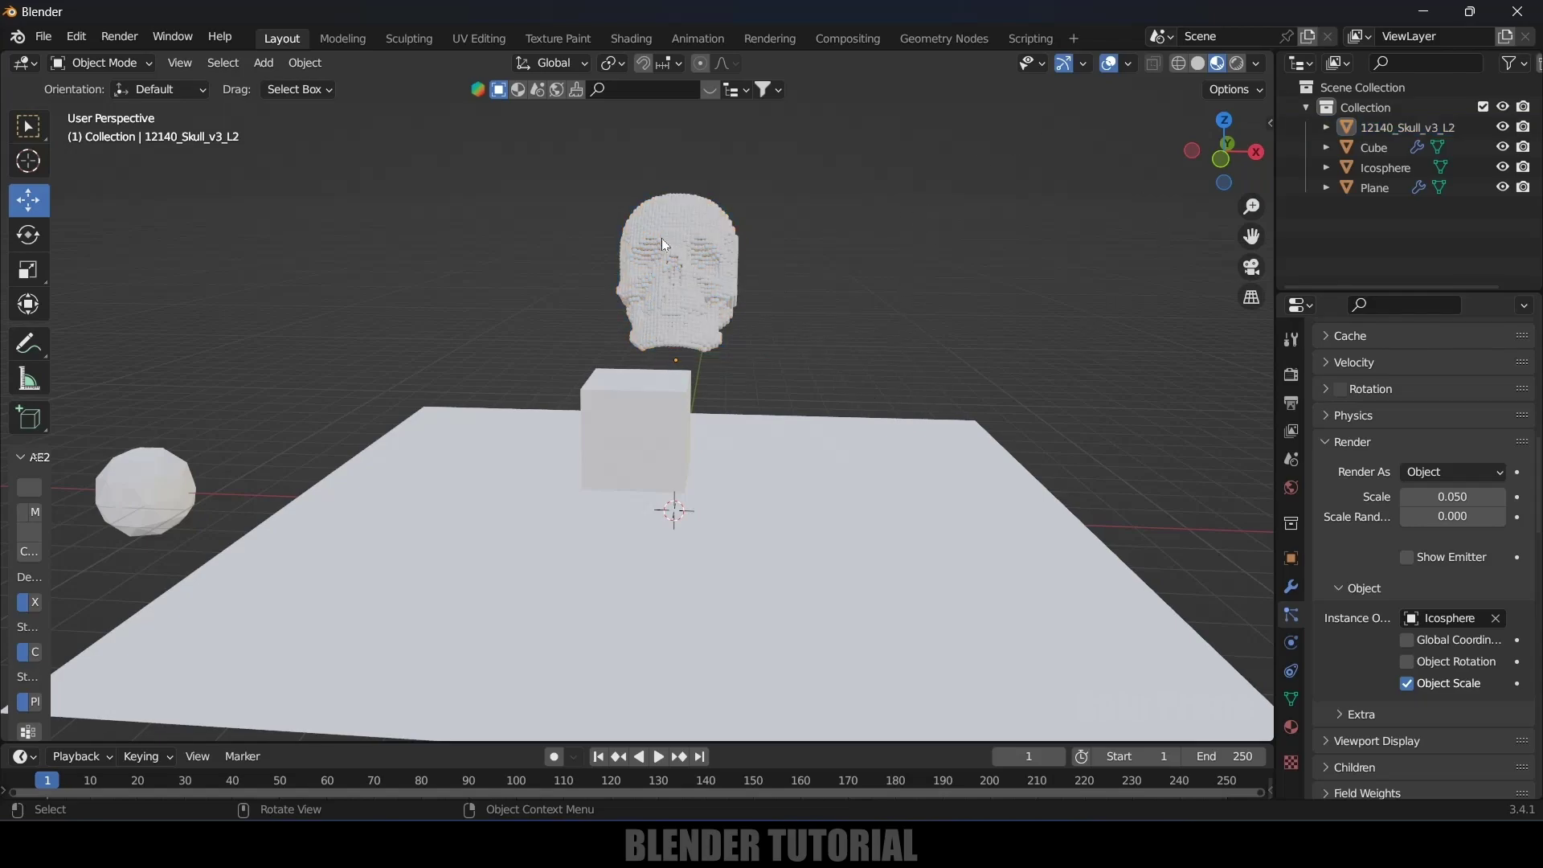
- Give the icosphere a new orange base-colour material, then return to Solid shading
click(177, 474)
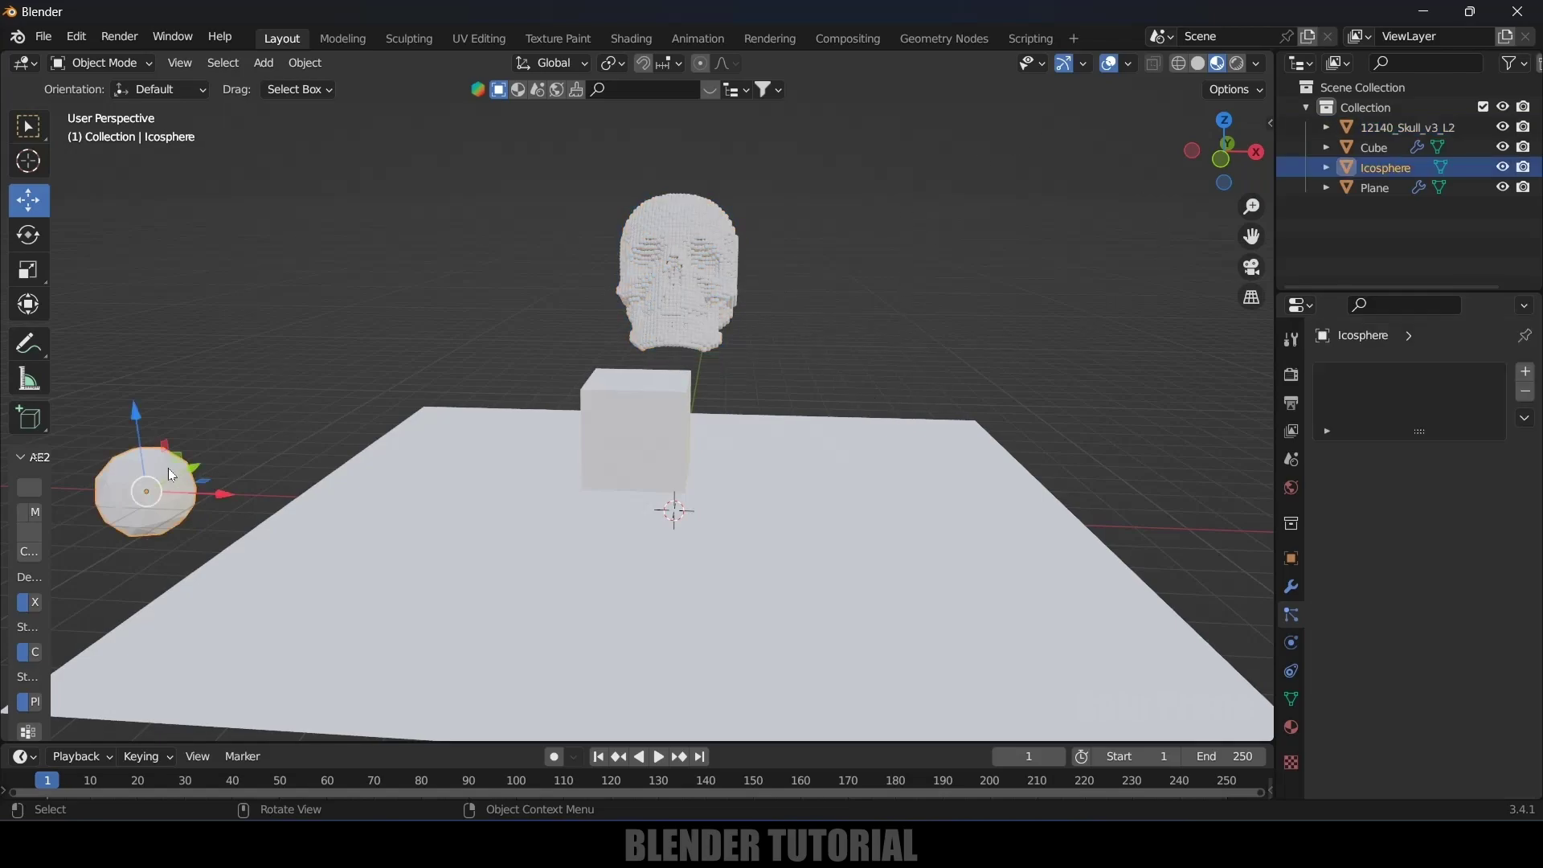
click(1291, 728)
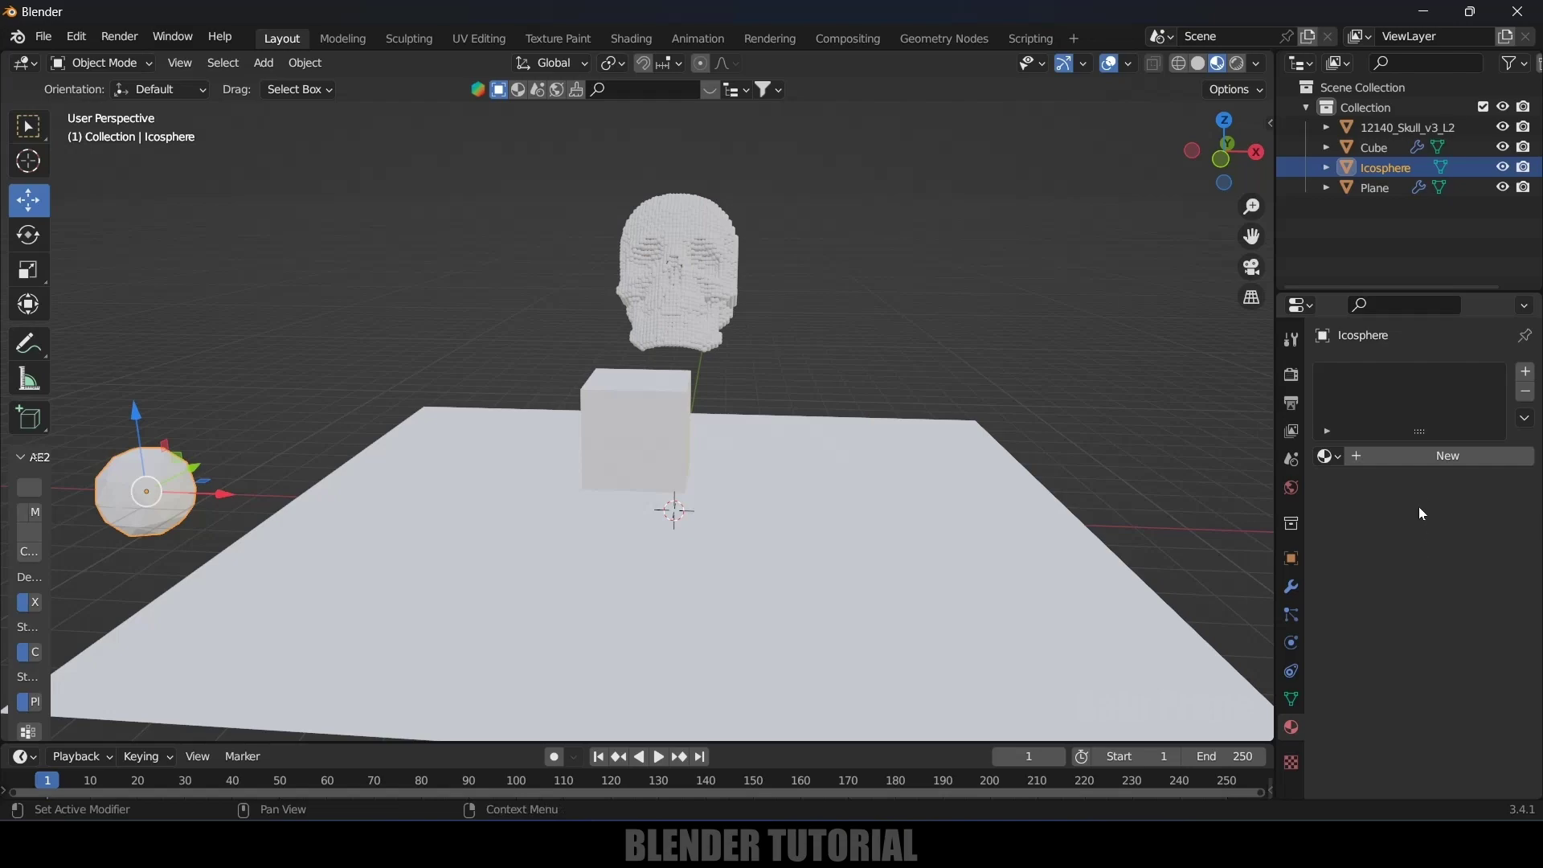
click(1434, 460)
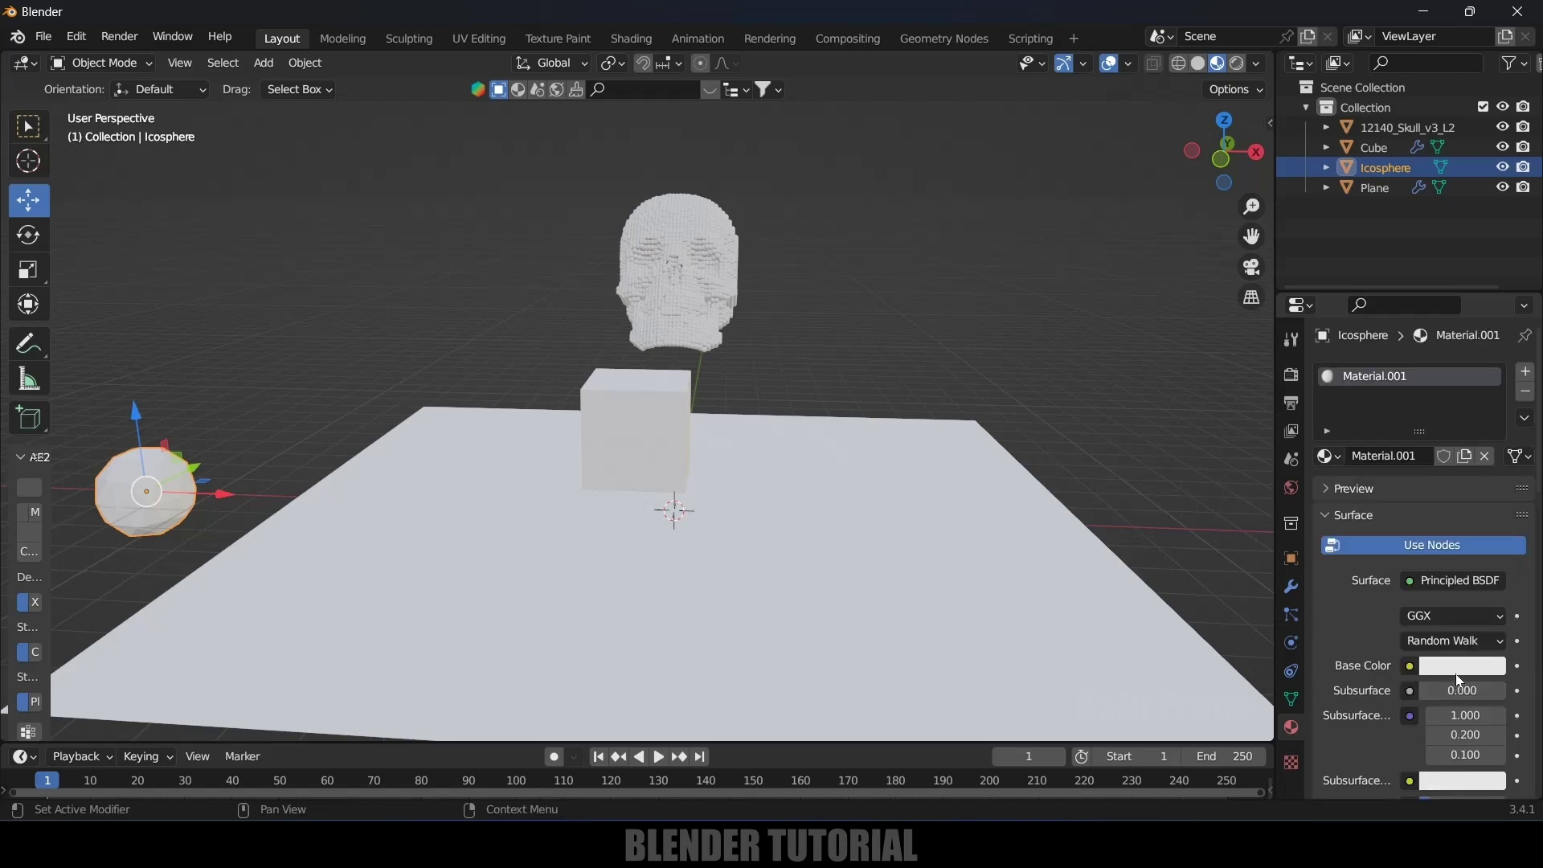
click(1457, 669)
mouse_move(1401, 463)
mouse_down()
mouse_move(1362, 514)
mouse_move(1394, 501)
mouse_up()
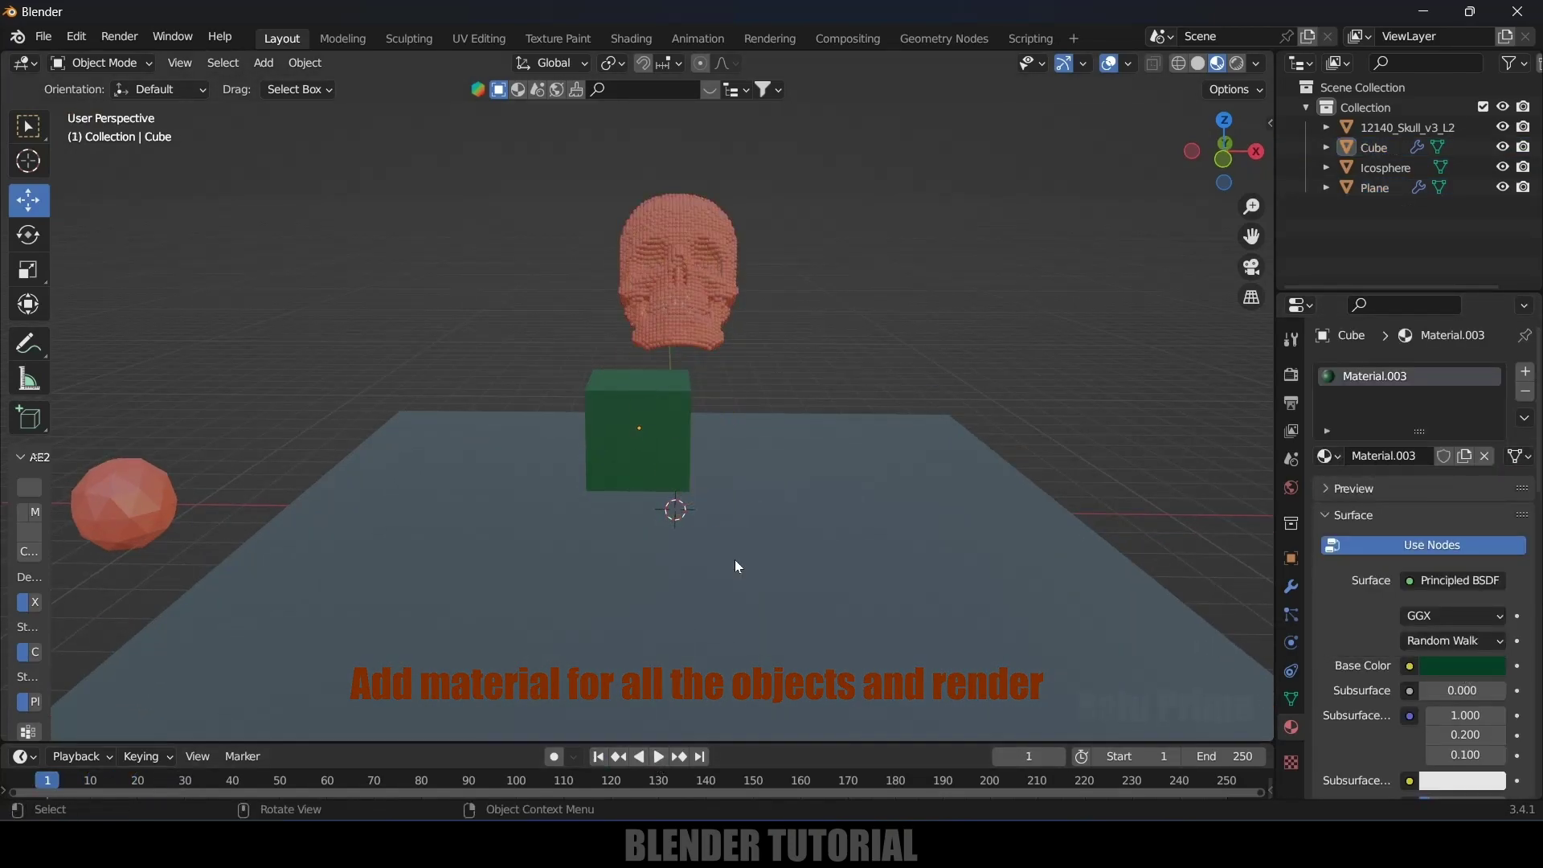
mouse_move(917, 406)
middle_down()
mouse_move(908, 259)
mouse_move(908, 376)
middle_up()
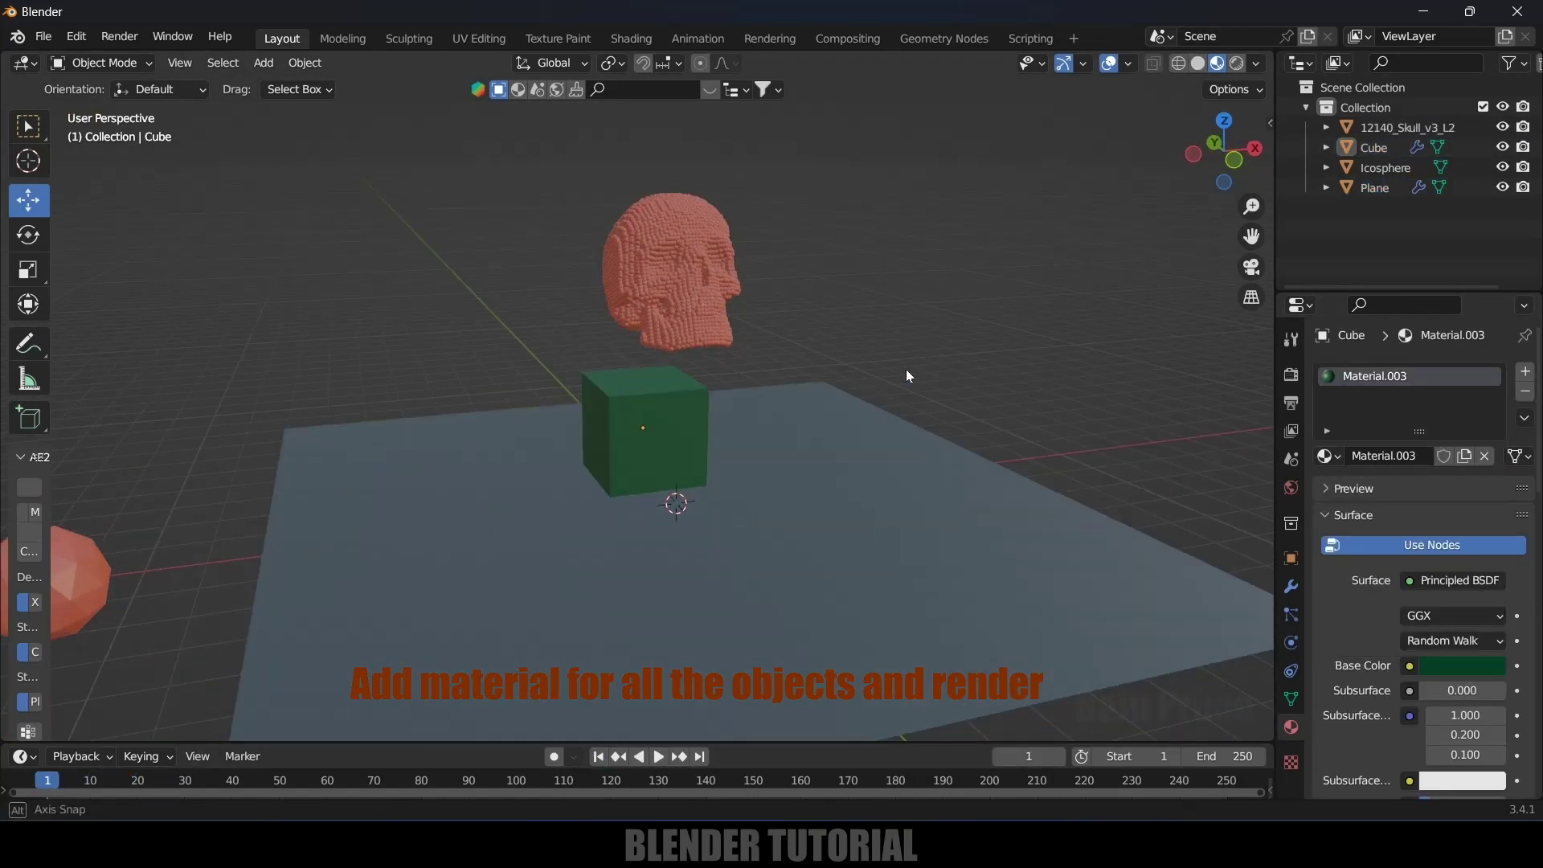
click(1202, 65)
click(660, 758)
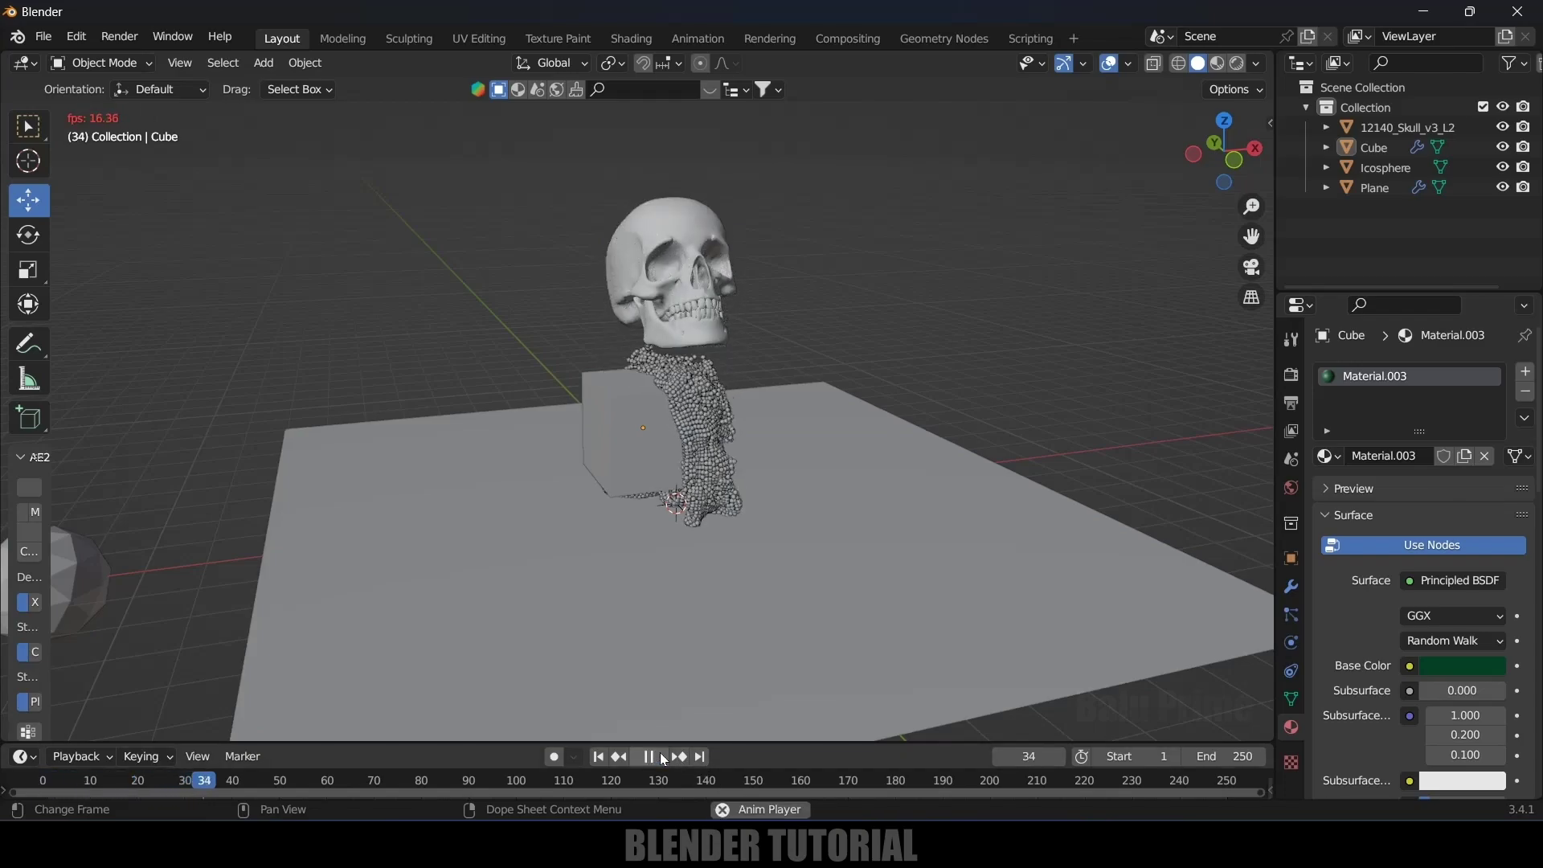
click(662, 758)
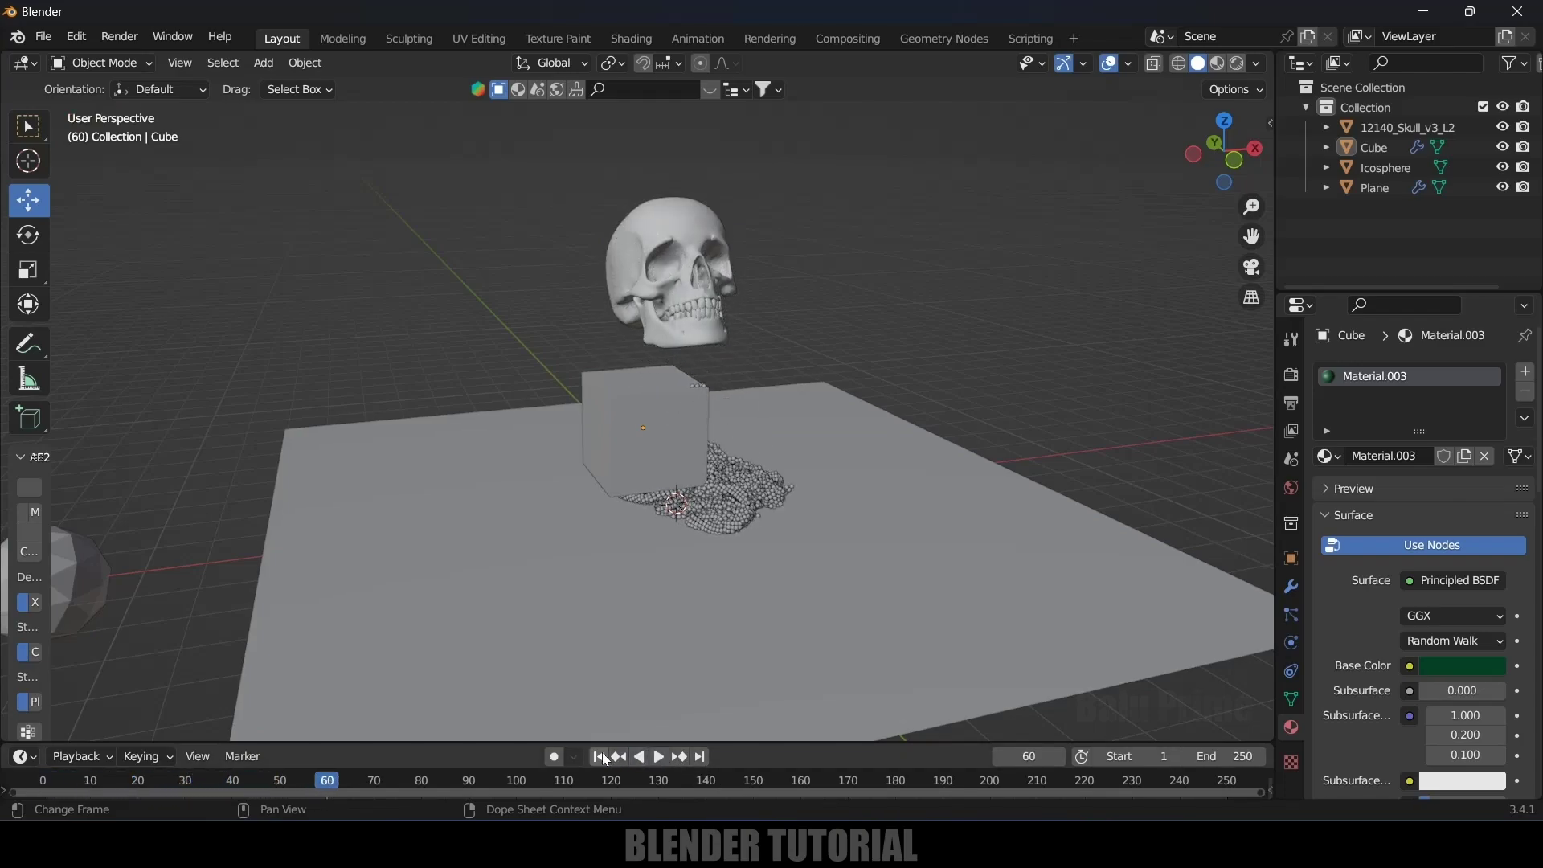
click(598, 758)
click(660, 758)
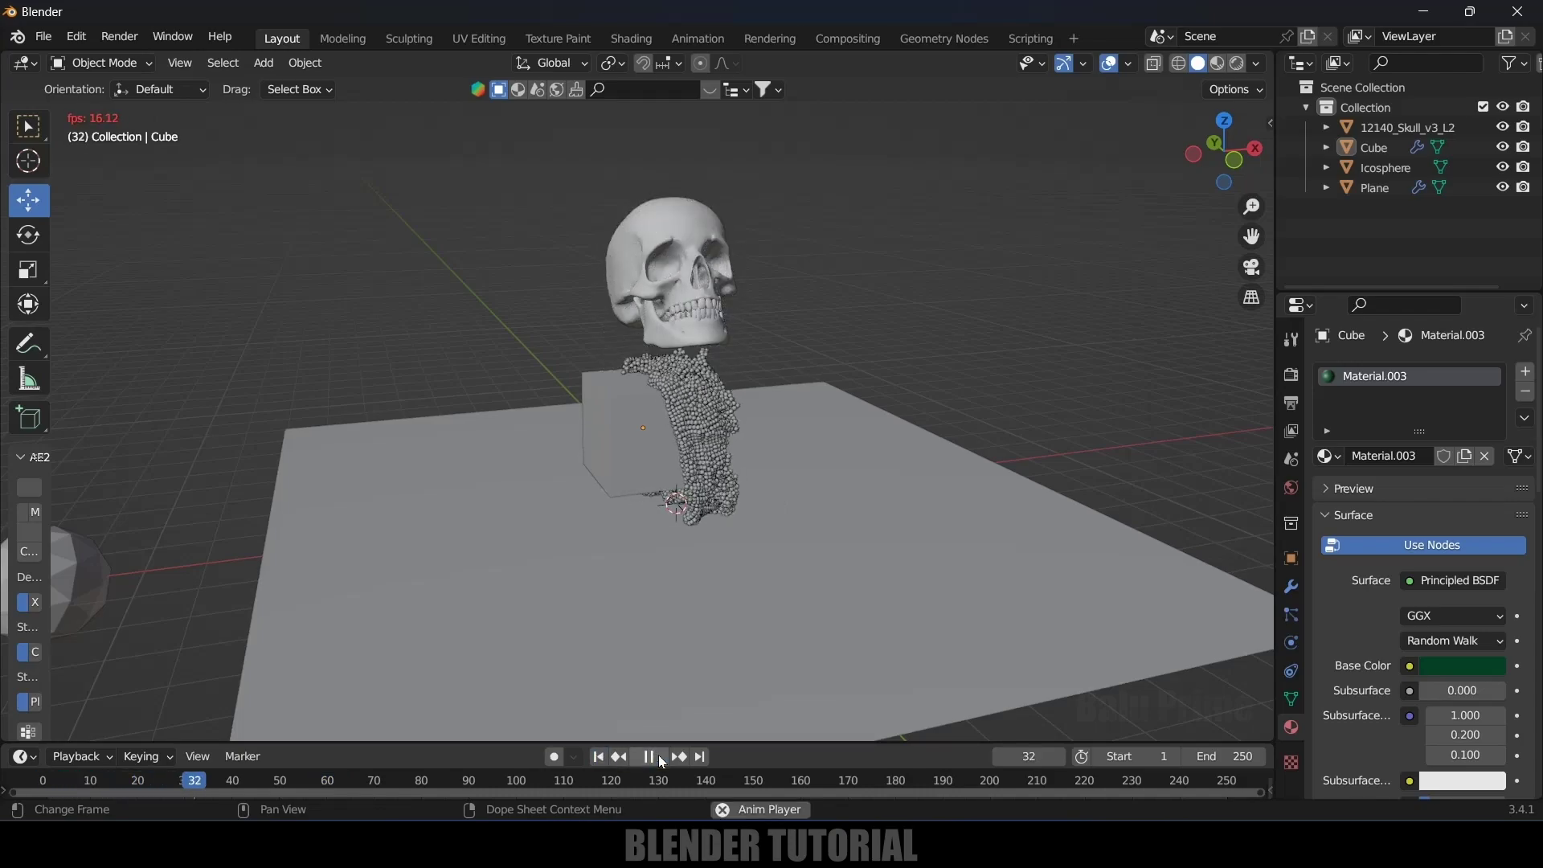
click(648, 758)
click(599, 758)
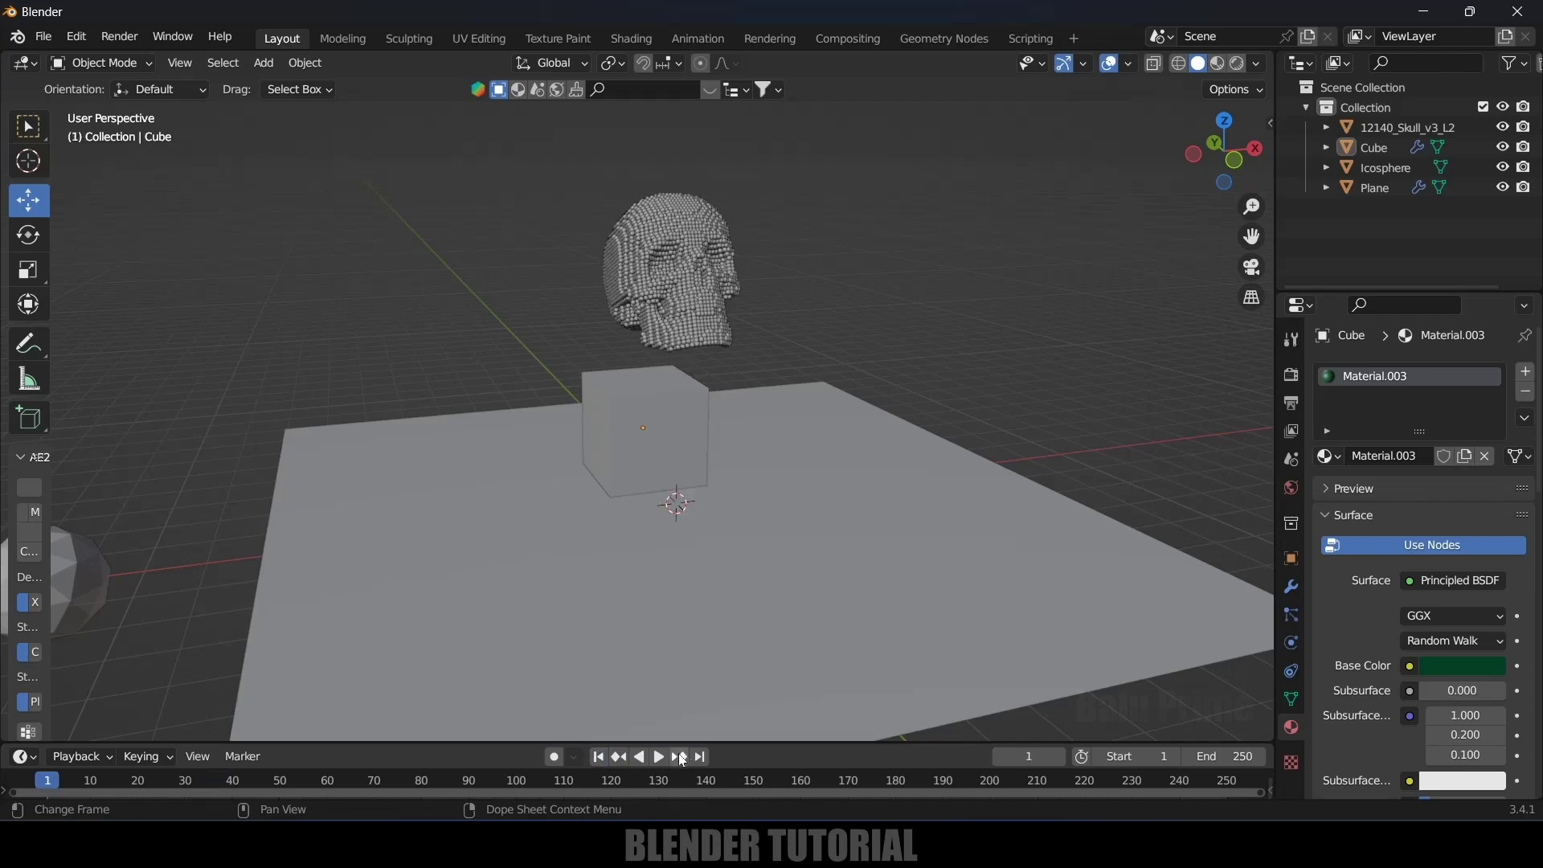